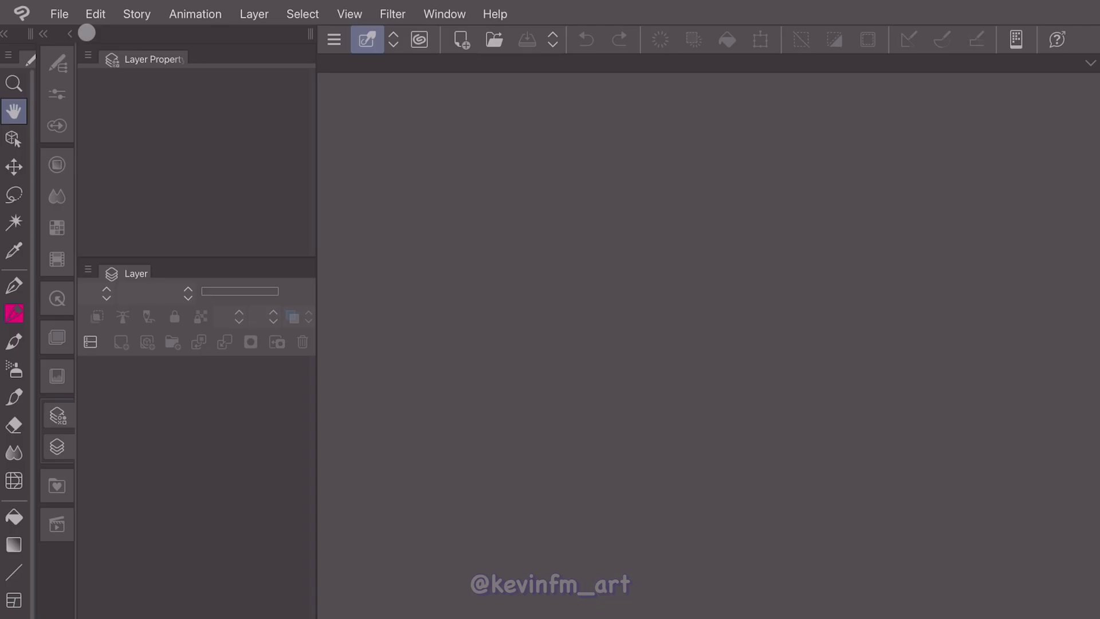
Create a new comic project named TRADIGITAL ART with A4 trim size (297 x 210 mm) at 600 dpi.
click(59, 14)
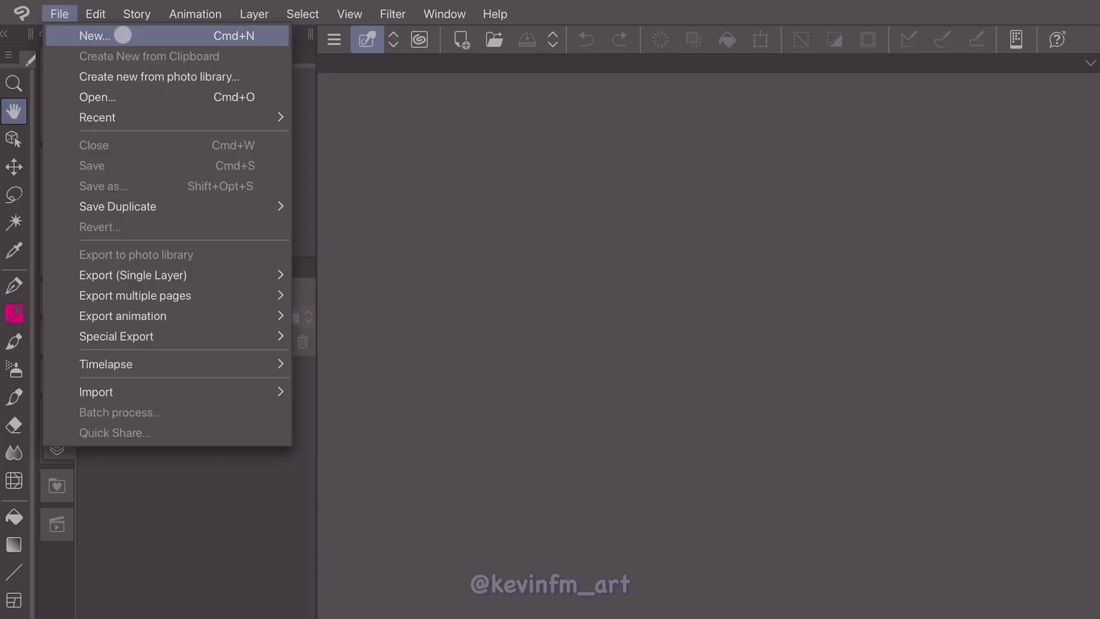
click(123, 35)
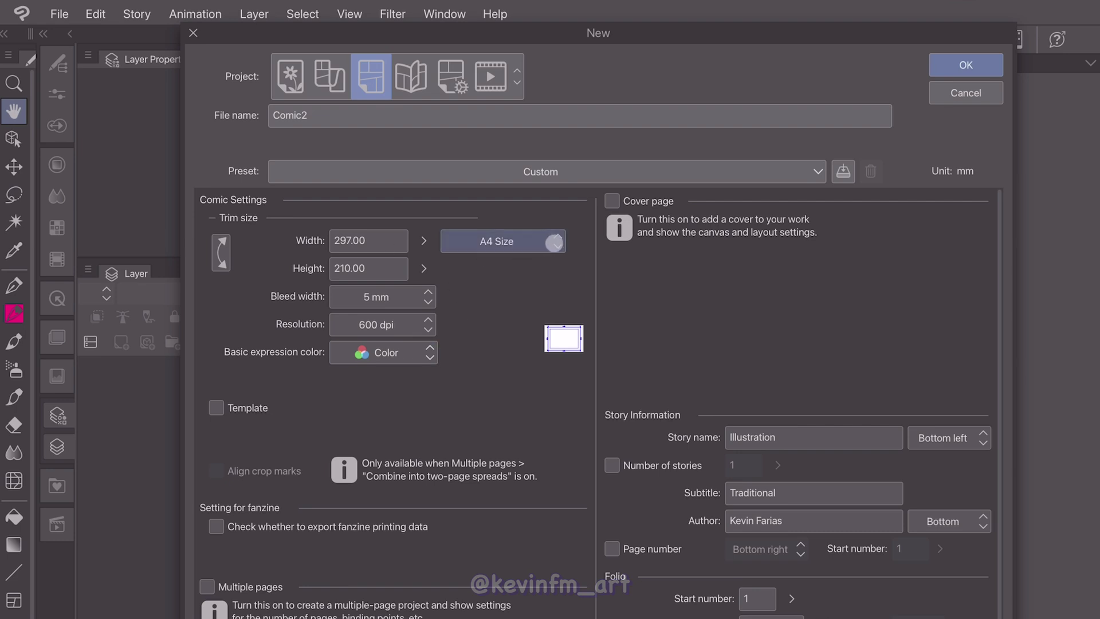
click(551, 243)
click(572, 302)
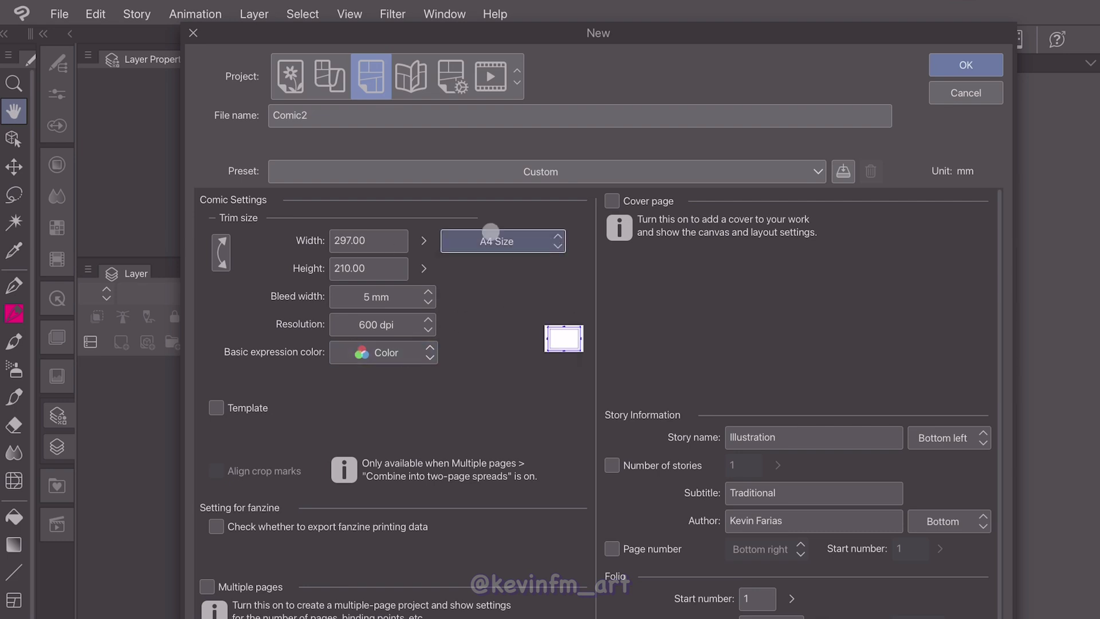
click(426, 322)
click(427, 322)
drag(332, 120, 245, 113)
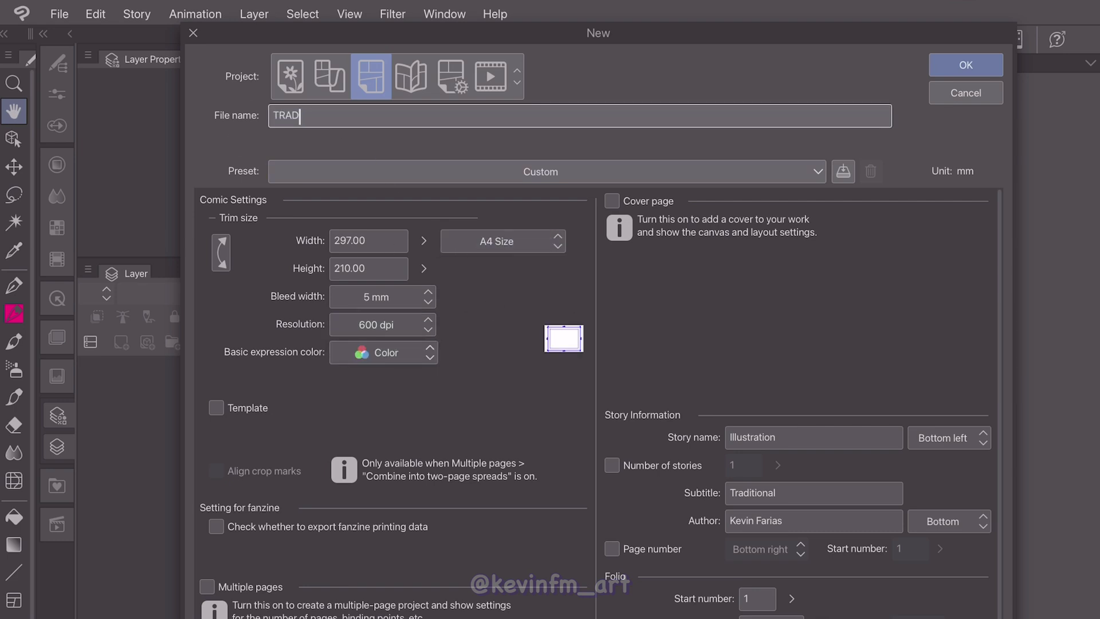
text(TRADIGITAL ART)
click(983, 68)
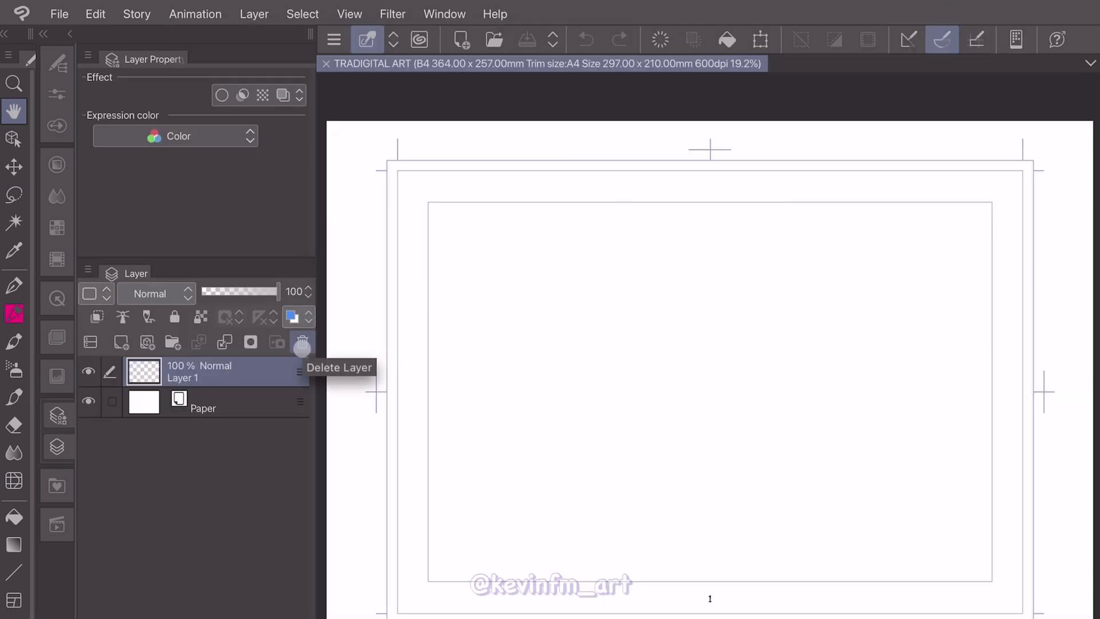
Delete the empty Layer 1 and save the file in the PROJECT folder.
click(302, 342)
click(675, 300)
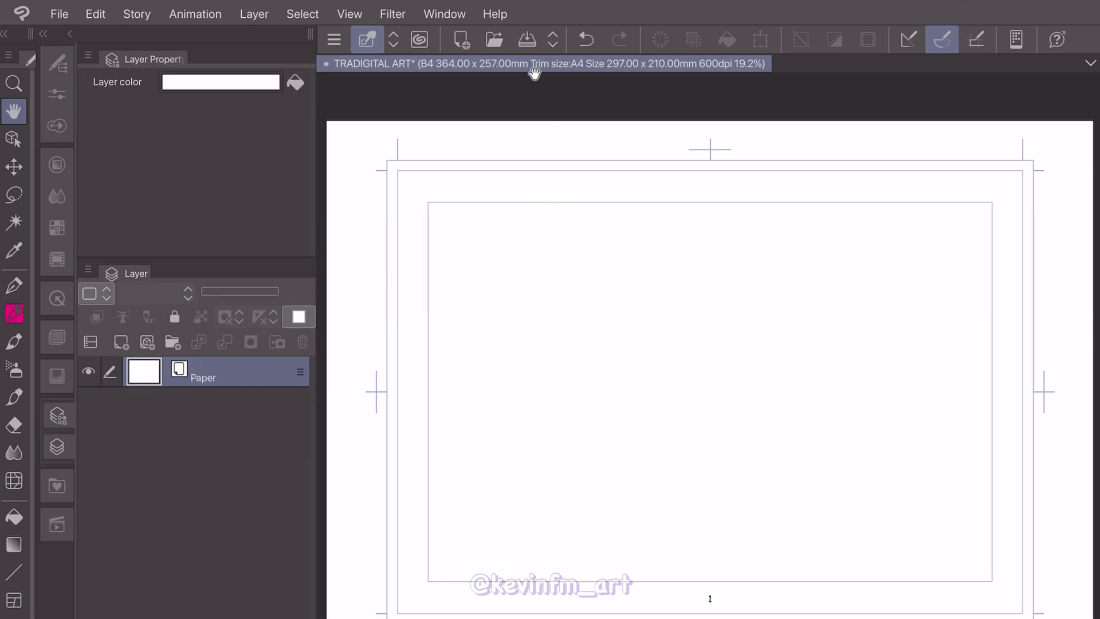
click(526, 39)
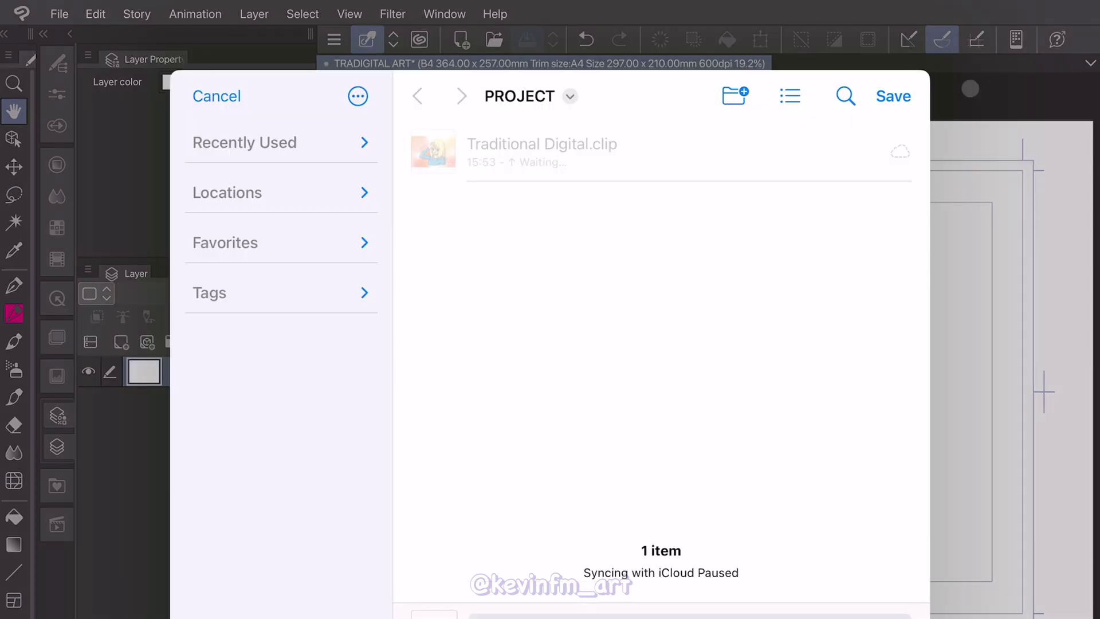
click(893, 96)
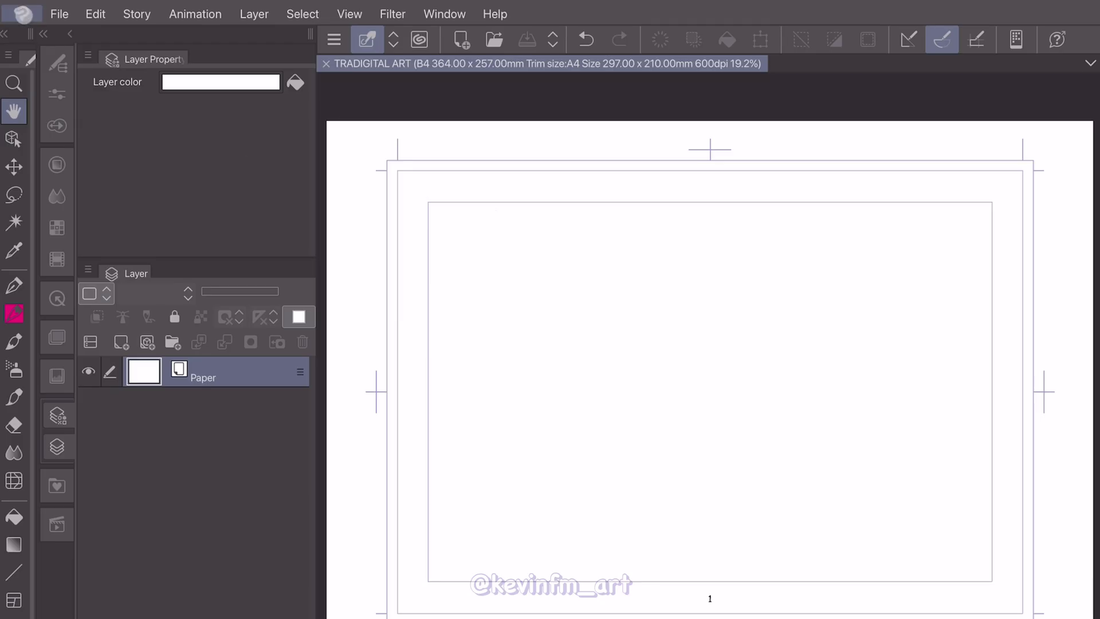
Switch to Simple Mode and add the line drawing photo from images as a new layer.
click(21, 14)
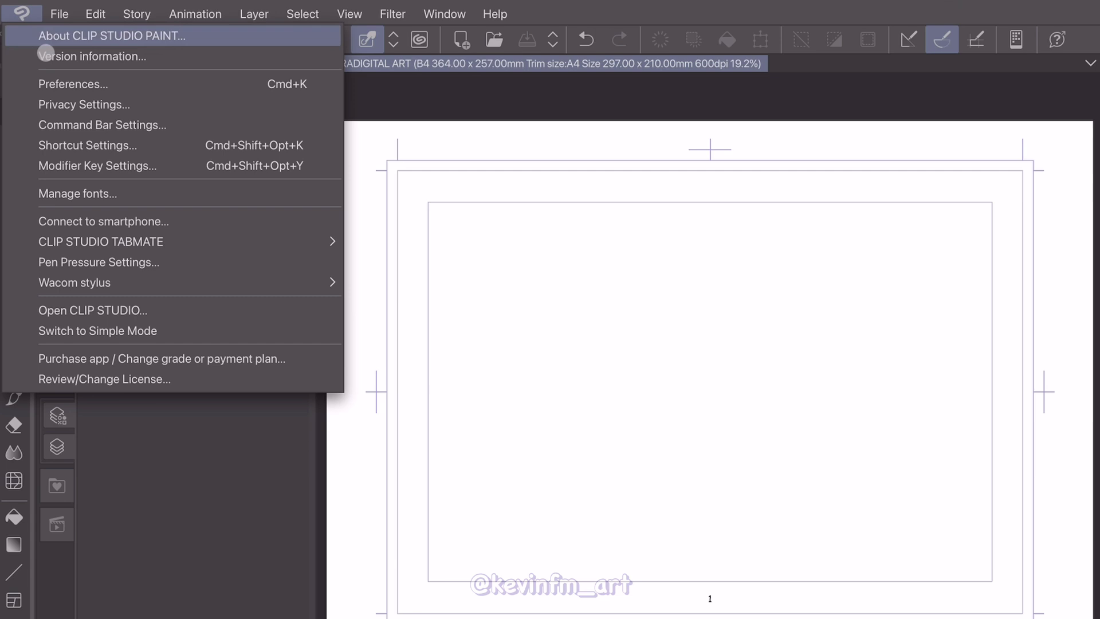
click(258, 331)
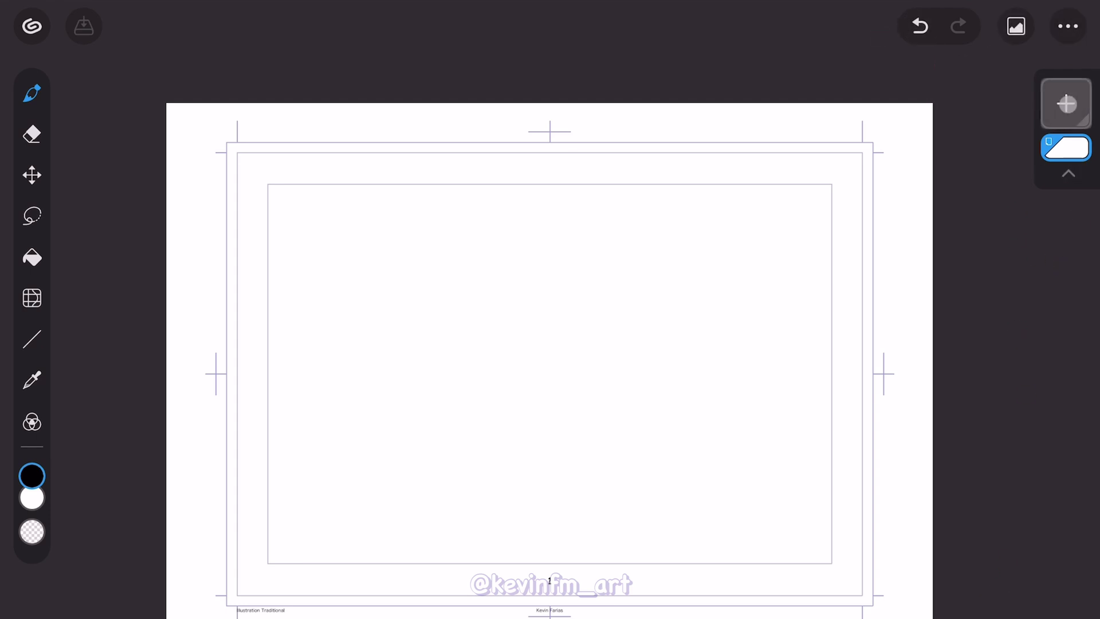
click(1065, 104)
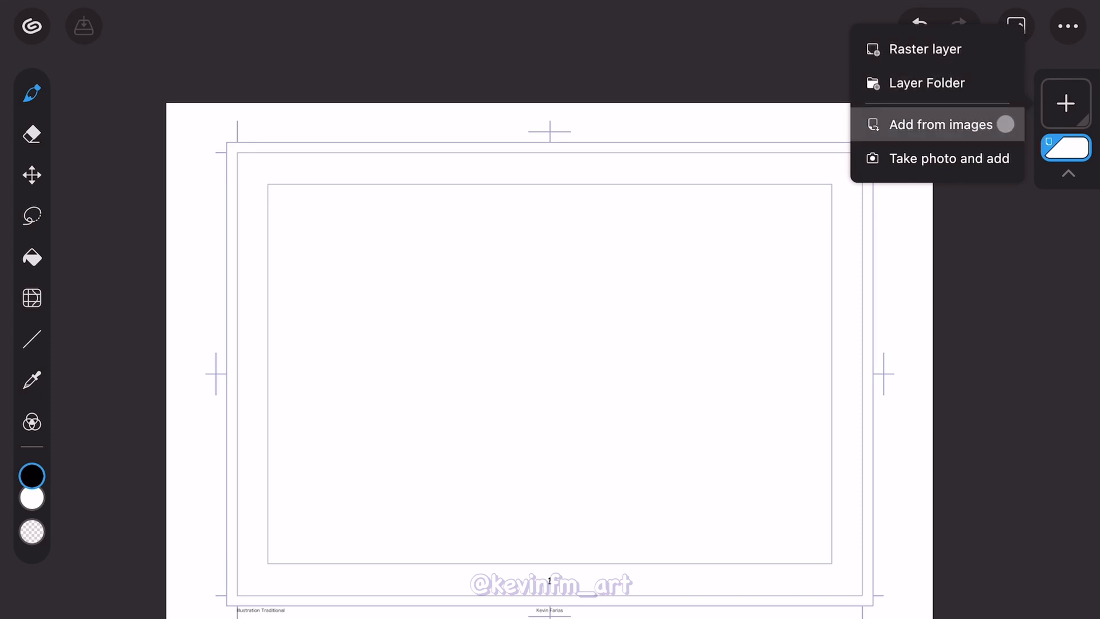
click(1005, 124)
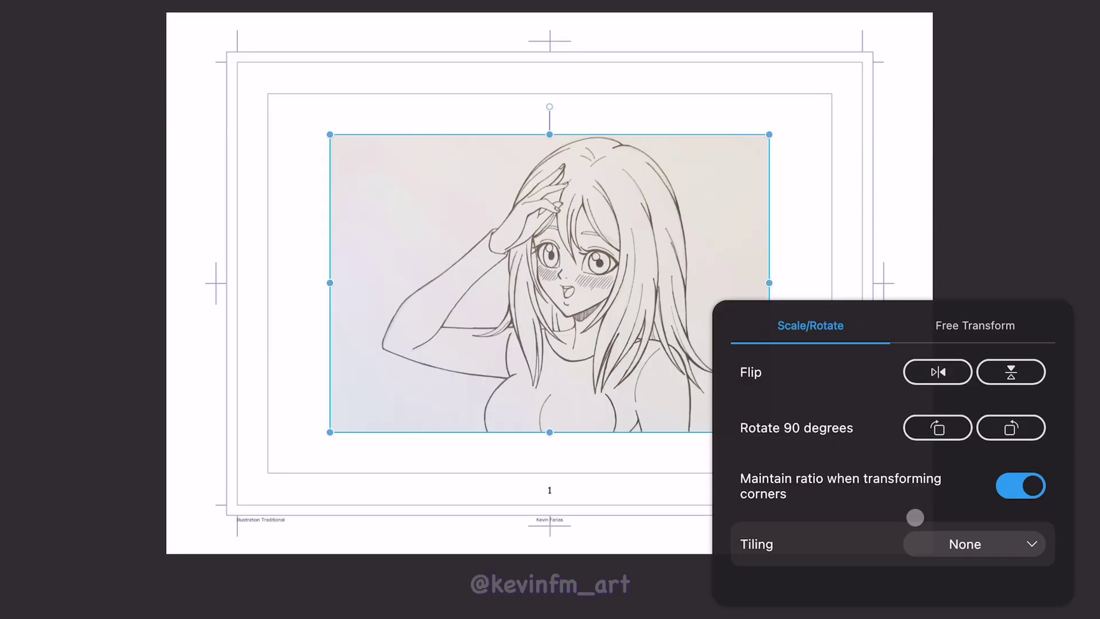
Orient the imported drawing upright and enlarge it proportionally to span the page's trim frame.
click(938, 428)
drag(329, 431, 222, 505)
drag(771, 134, 875, 61)
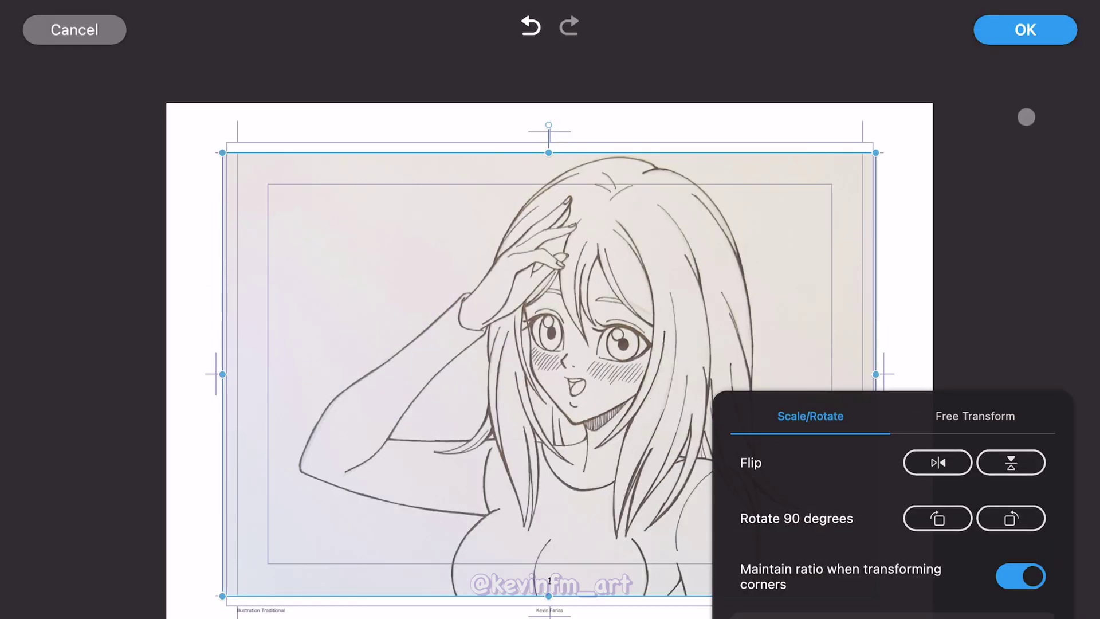
click(1045, 31)
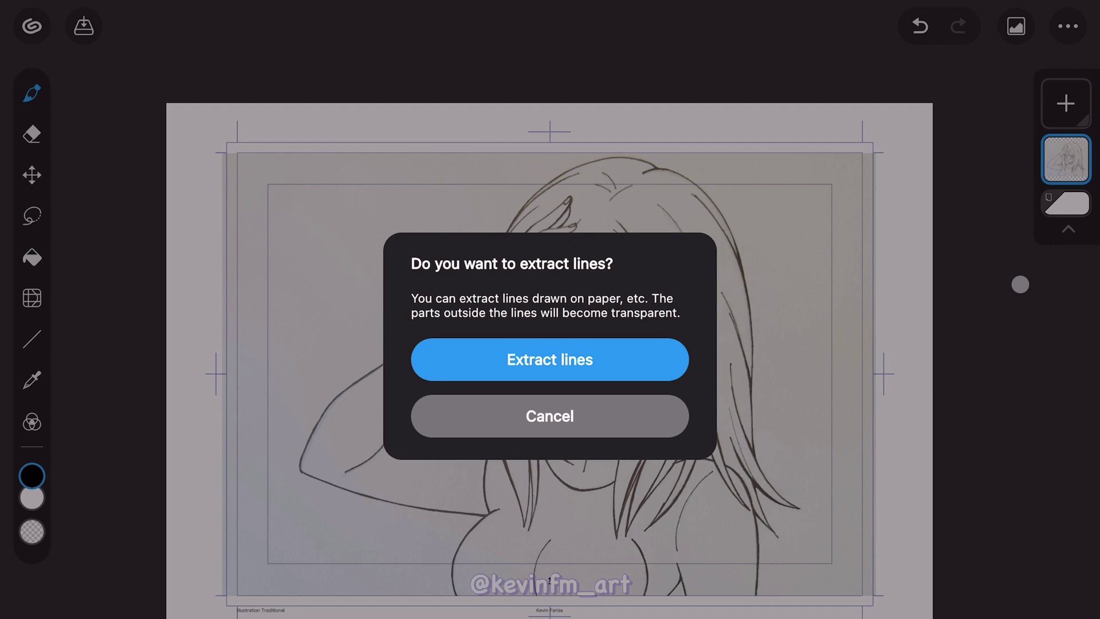
Extract the lines from the photographed drawing with the density raised to the maximum.
click(651, 347)
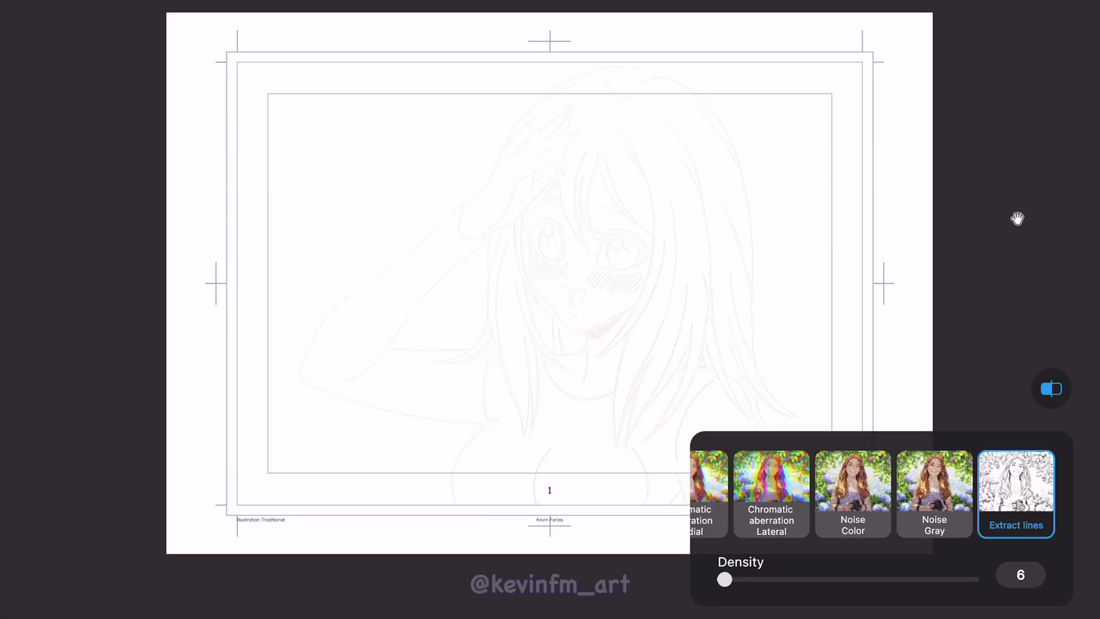
drag(738, 576, 815, 578)
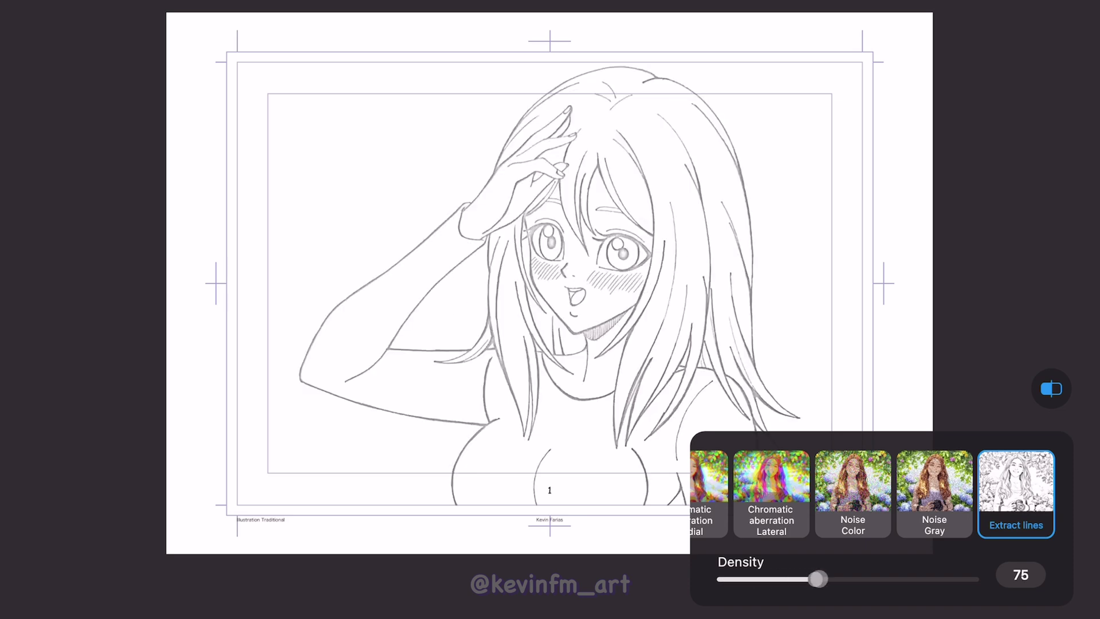
drag(816, 579, 855, 579)
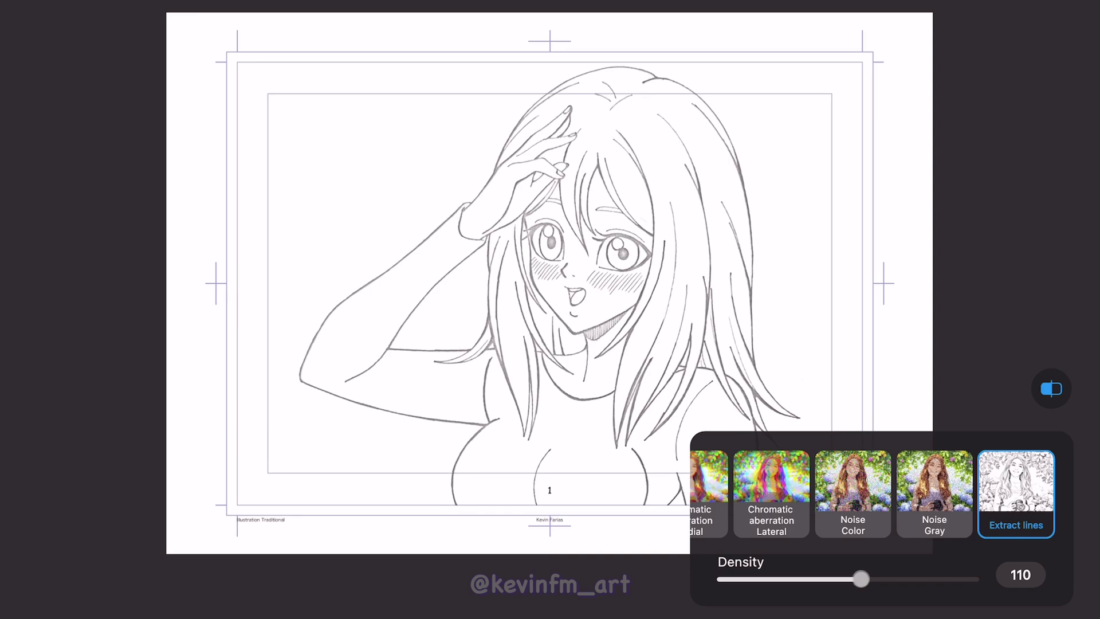
drag(861, 578, 981, 578)
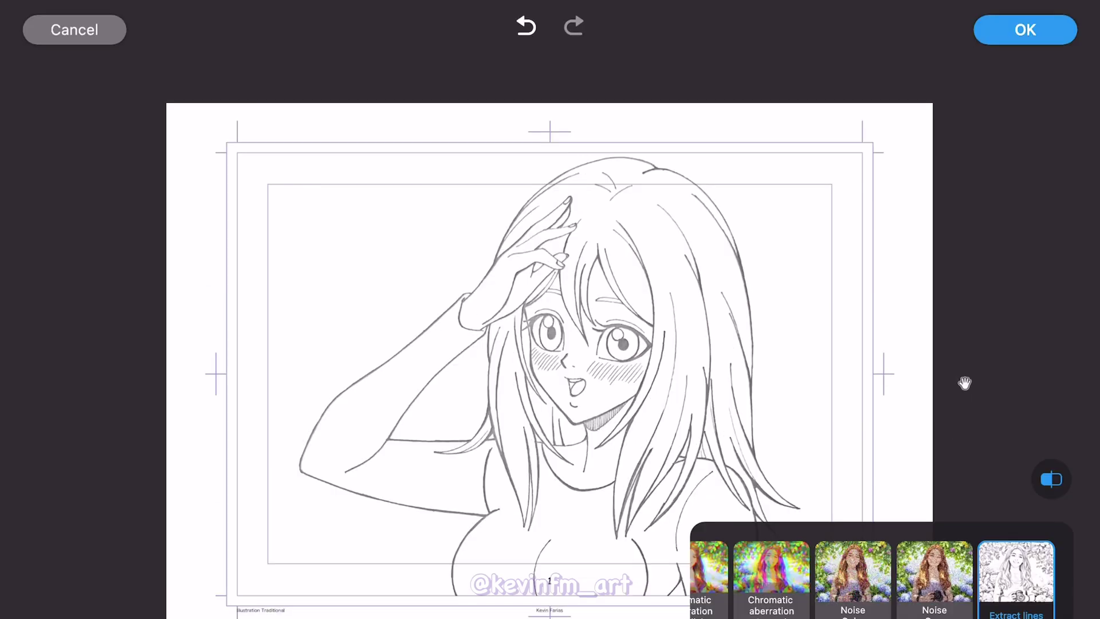
click(1025, 29)
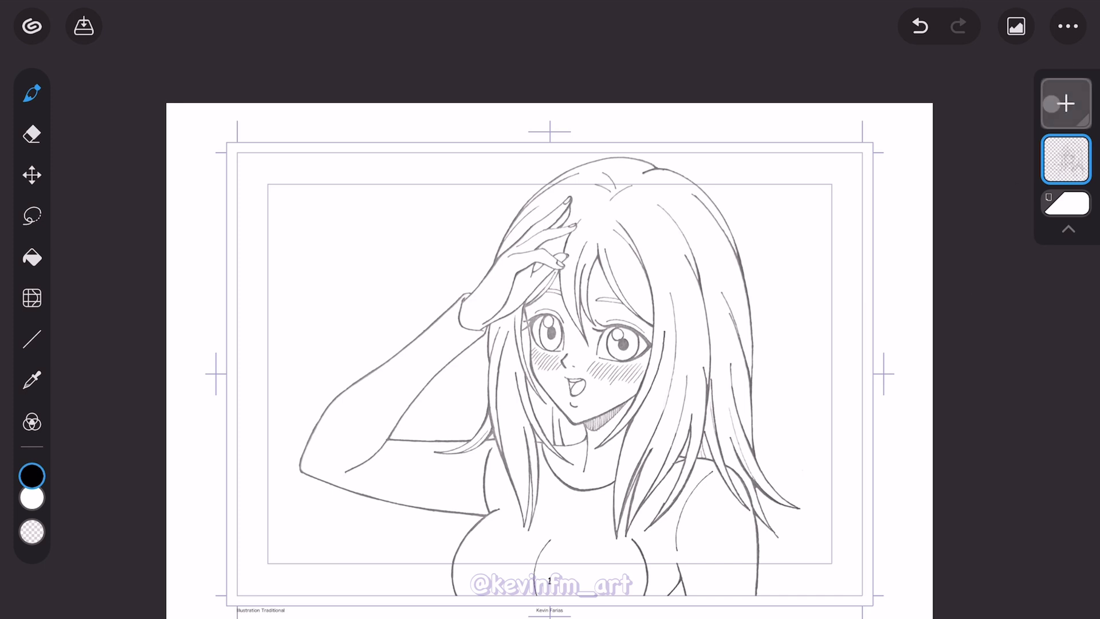
Leave Simple Mode and rename the Photo 1 layer LINE.
click(1068, 26)
click(1078, 413)
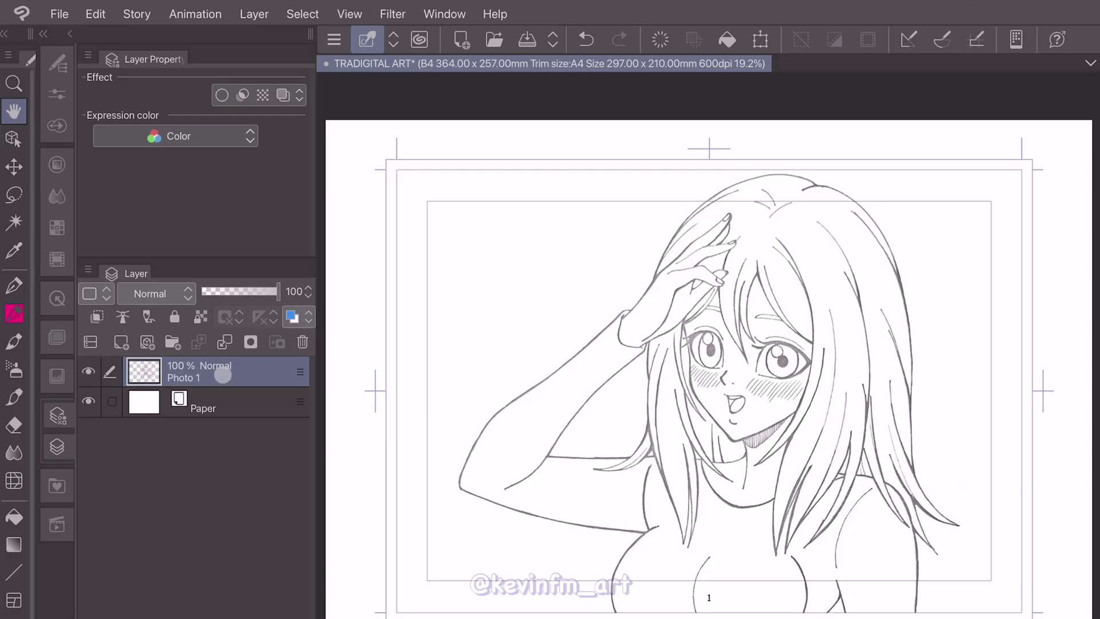
double_click(222, 376)
text(LIN)
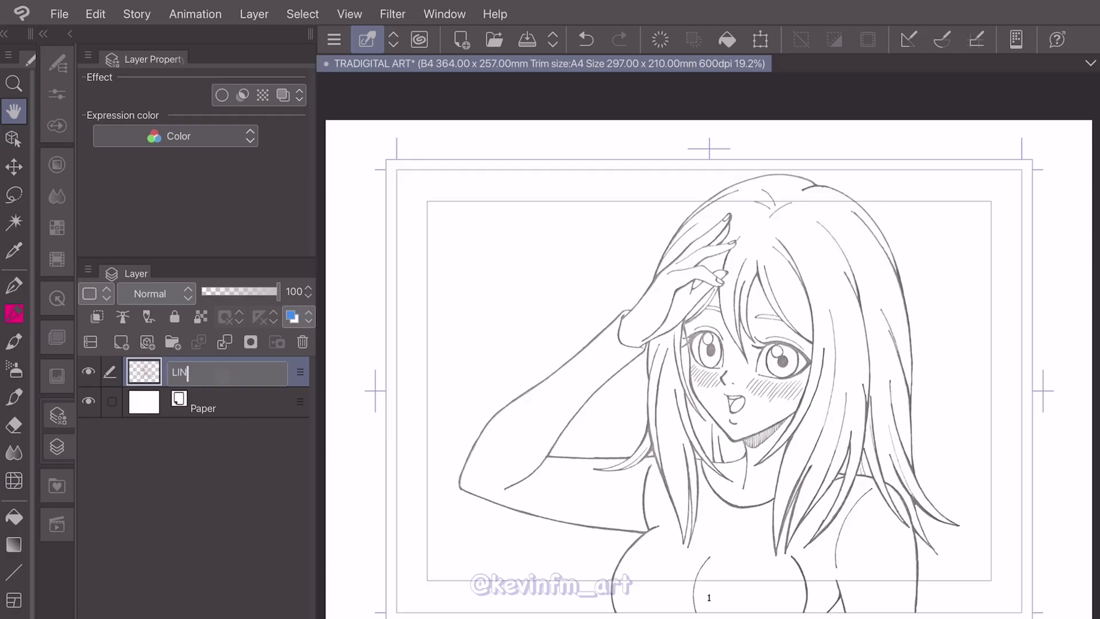
text(E)
key(Return)
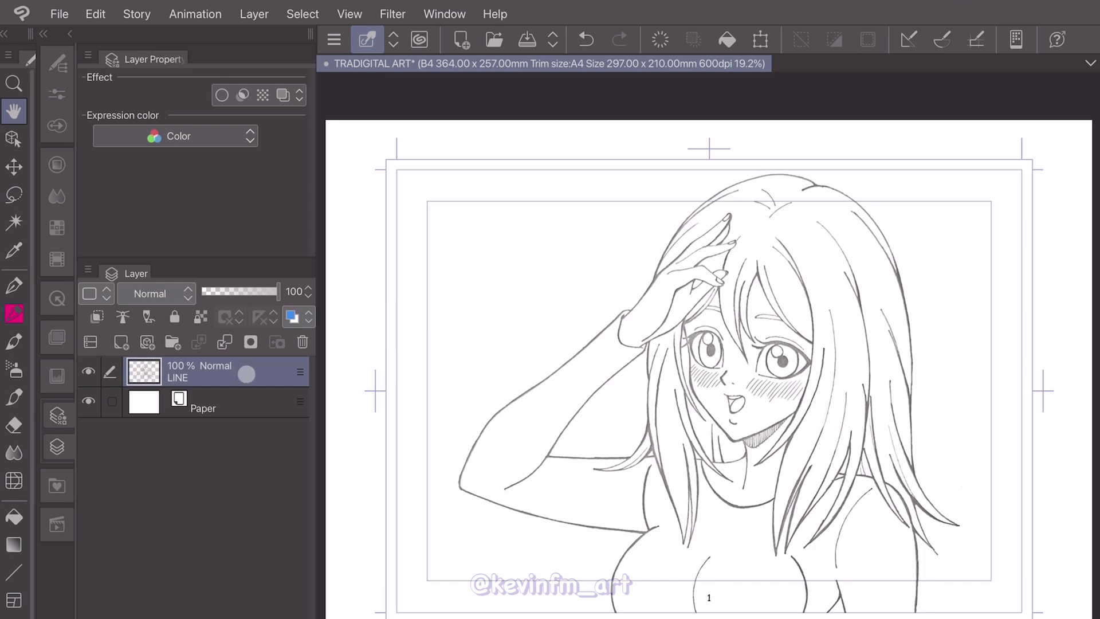
Set the LINE layer's expression color to Monochrome with color threshold 255 and alpha threshold 66.
click(231, 137)
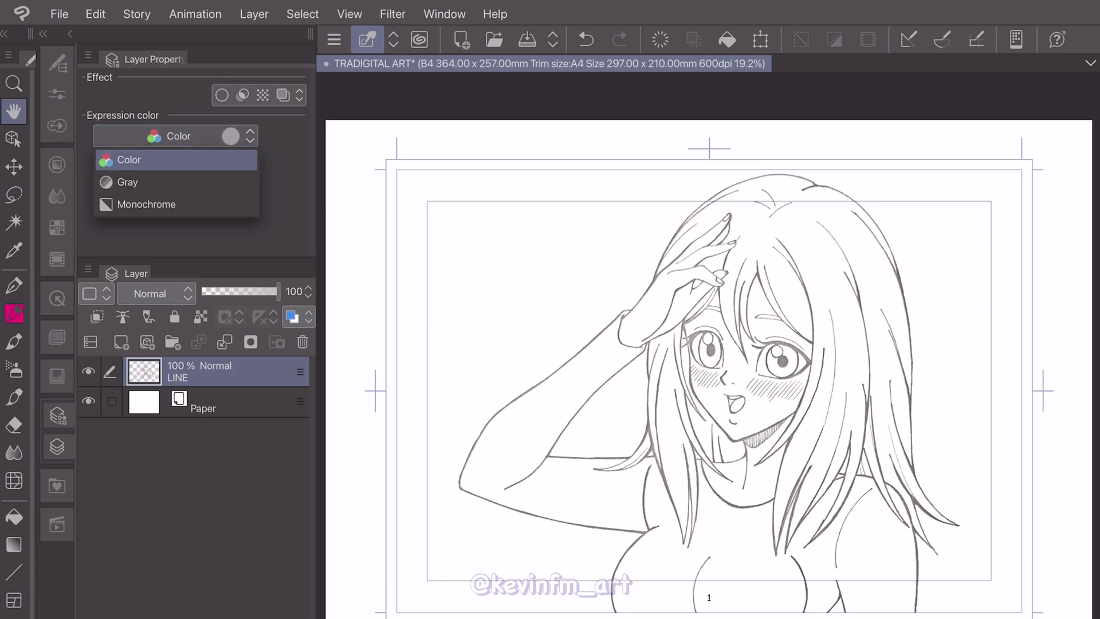
click(234, 205)
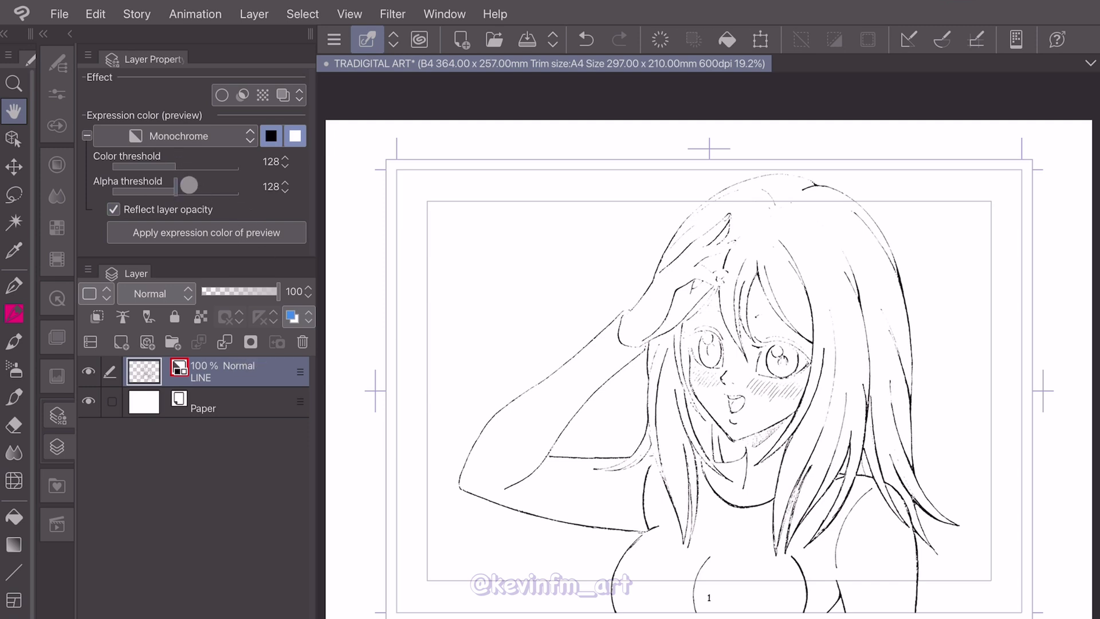
drag(187, 166, 239, 166)
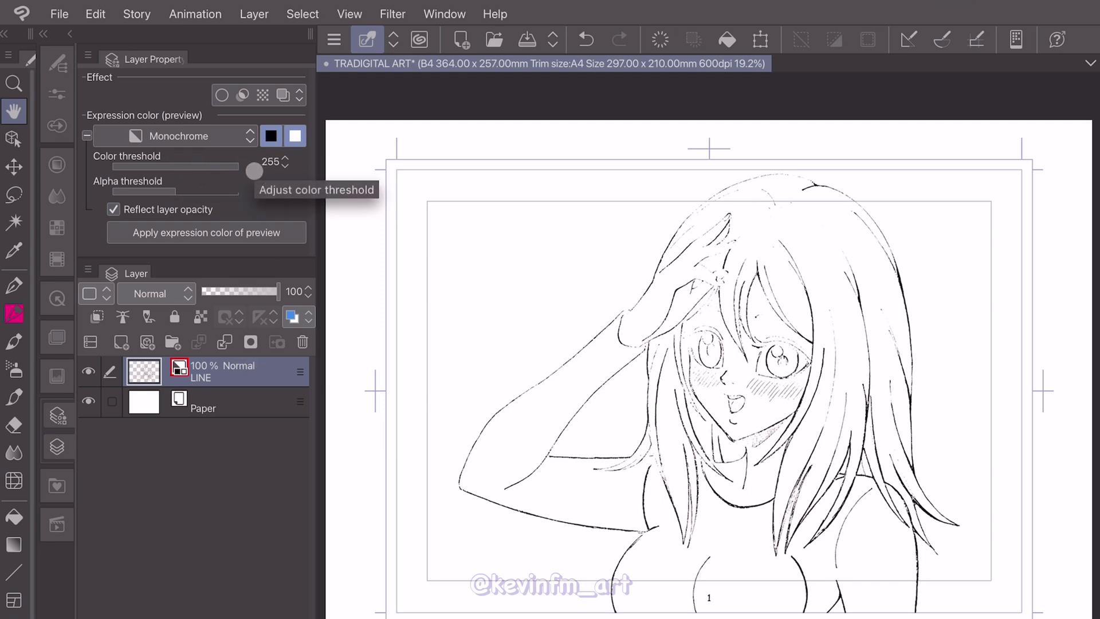
drag(178, 190, 145, 187)
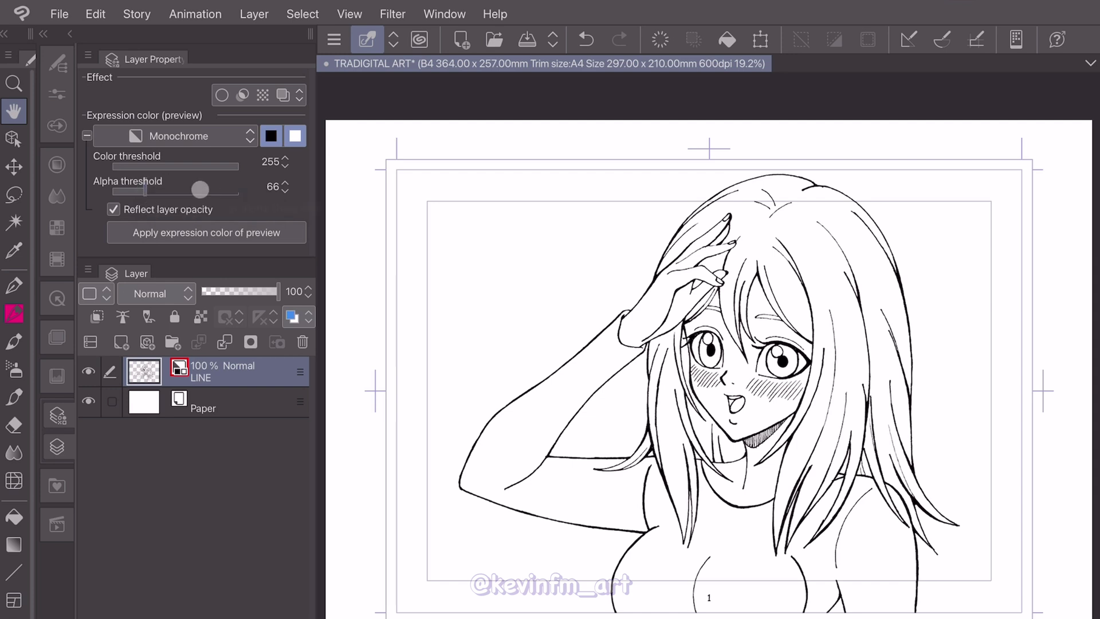
Make the LINE layer active and select the Pen tool for work on the face's line art.
click(240, 404)
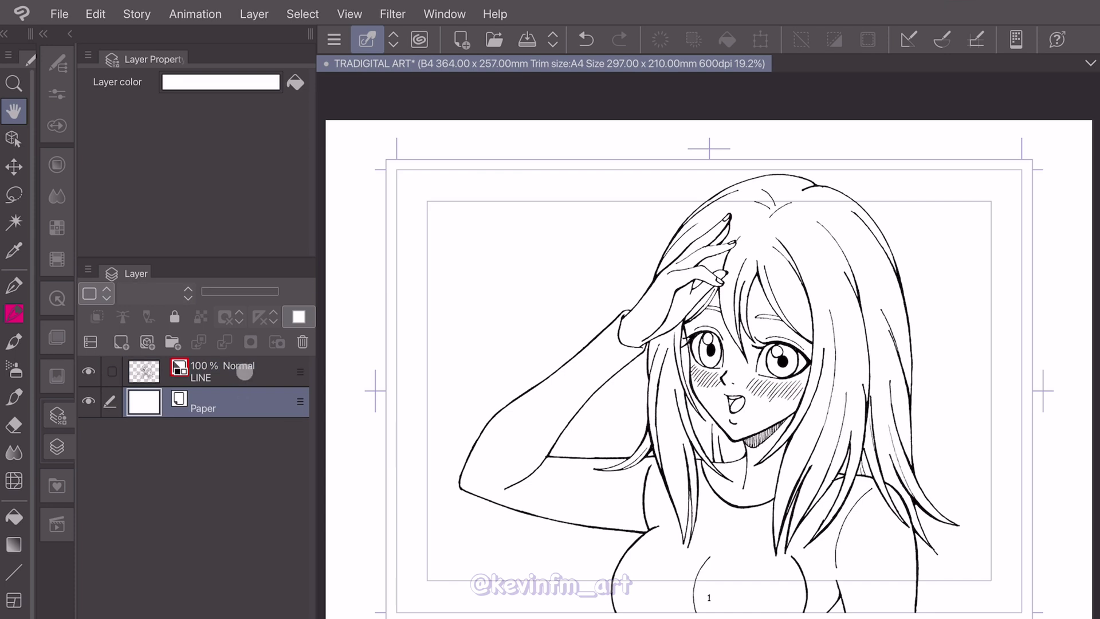
click(244, 372)
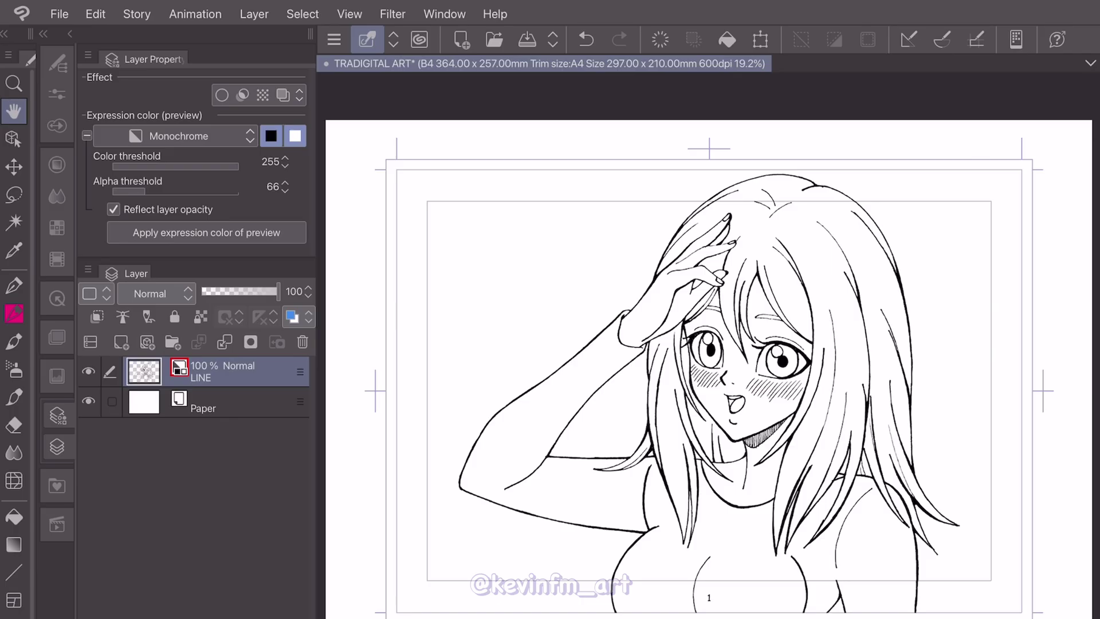
scroll(774, 375, up, 7)
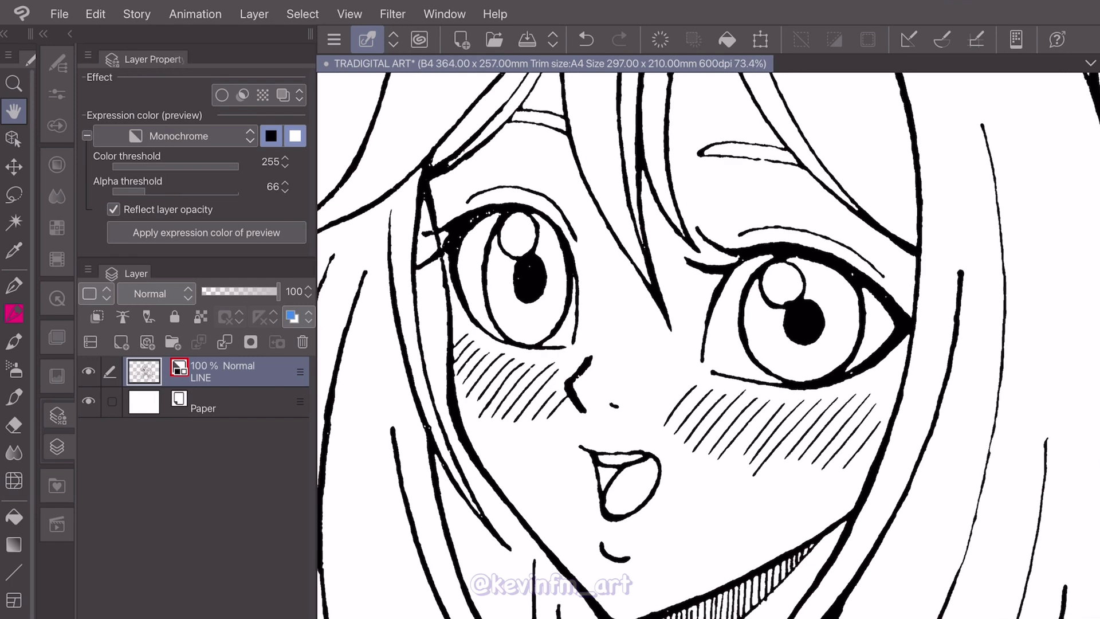
scroll(702, 198, up, 1)
click(13, 285)
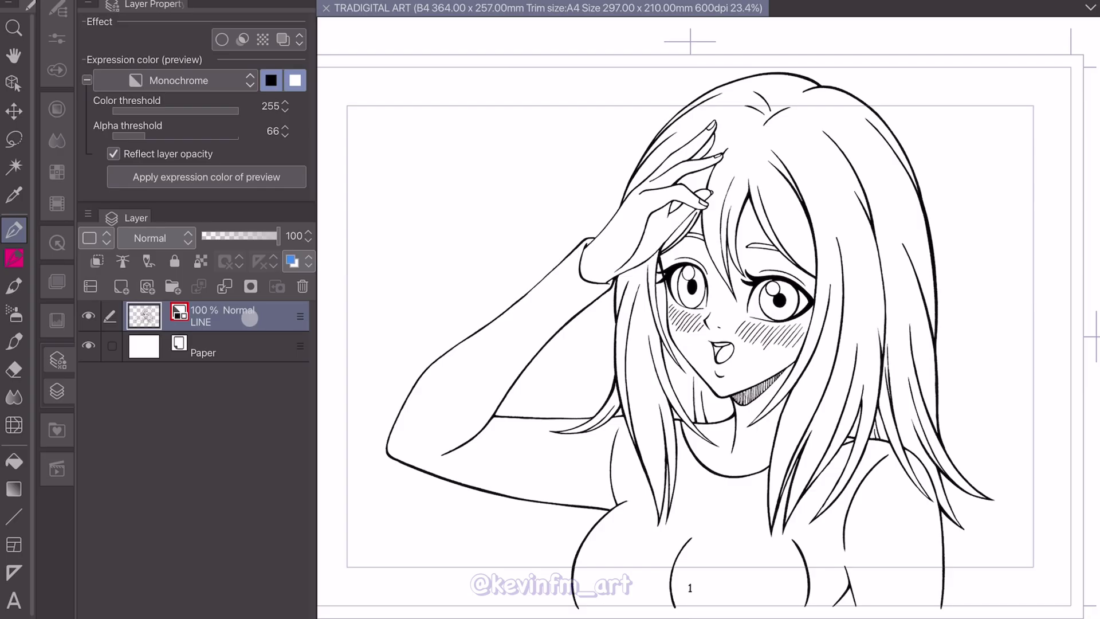
Duplicate the LINE layer and hide the original.
right_click(249, 318)
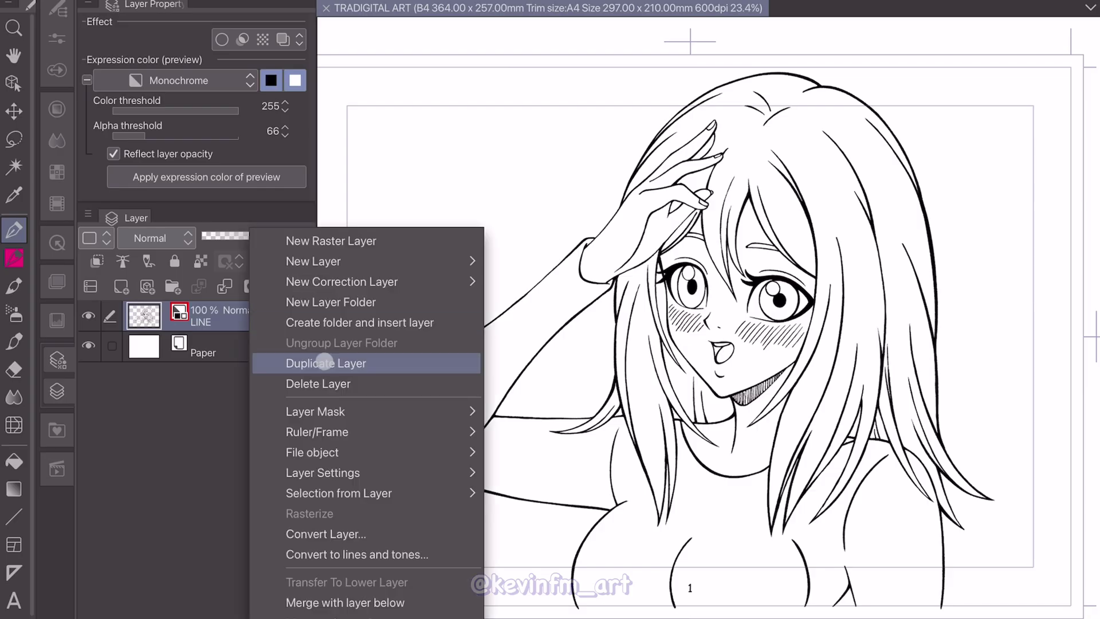
click(422, 361)
click(88, 346)
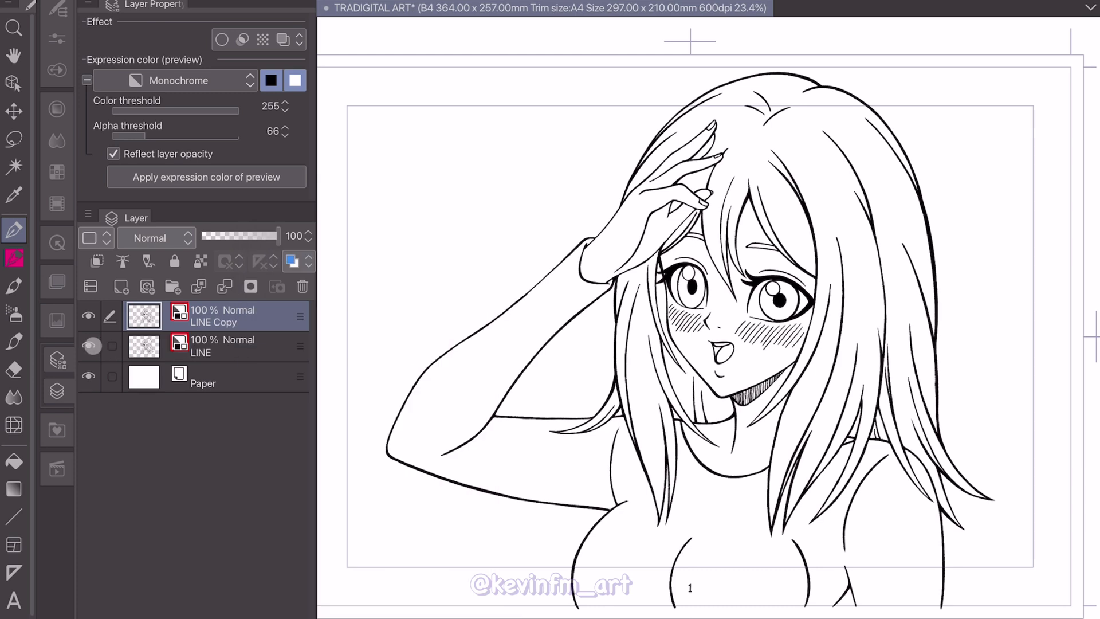
Rename the duplicated line layer LINE VECTOR.
double_click(261, 314)
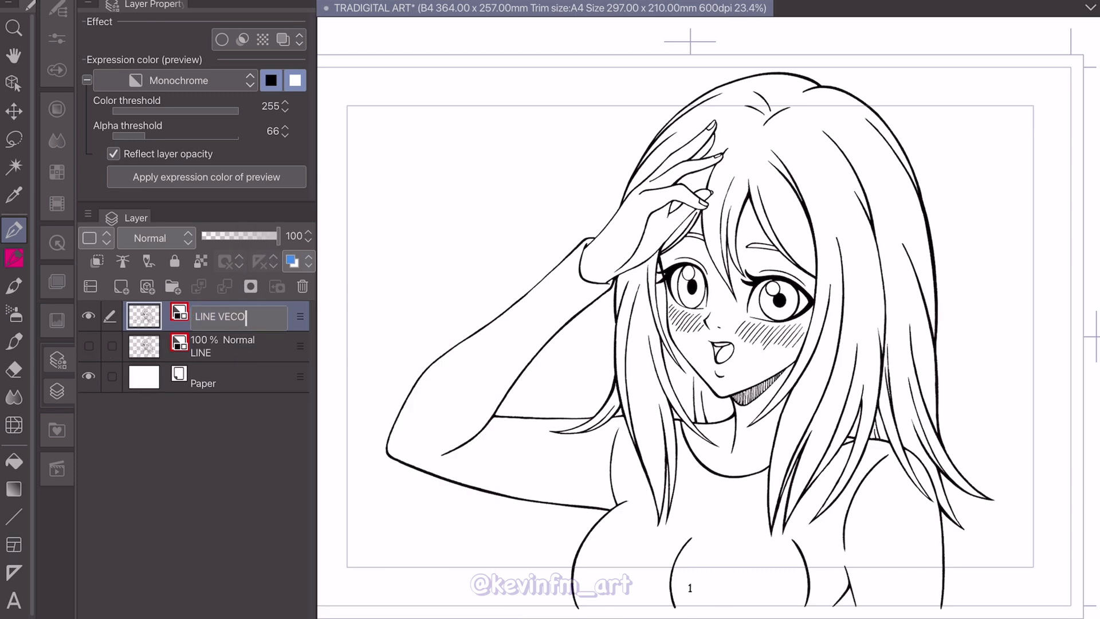
text(LINE VECTOR)
key(Return)
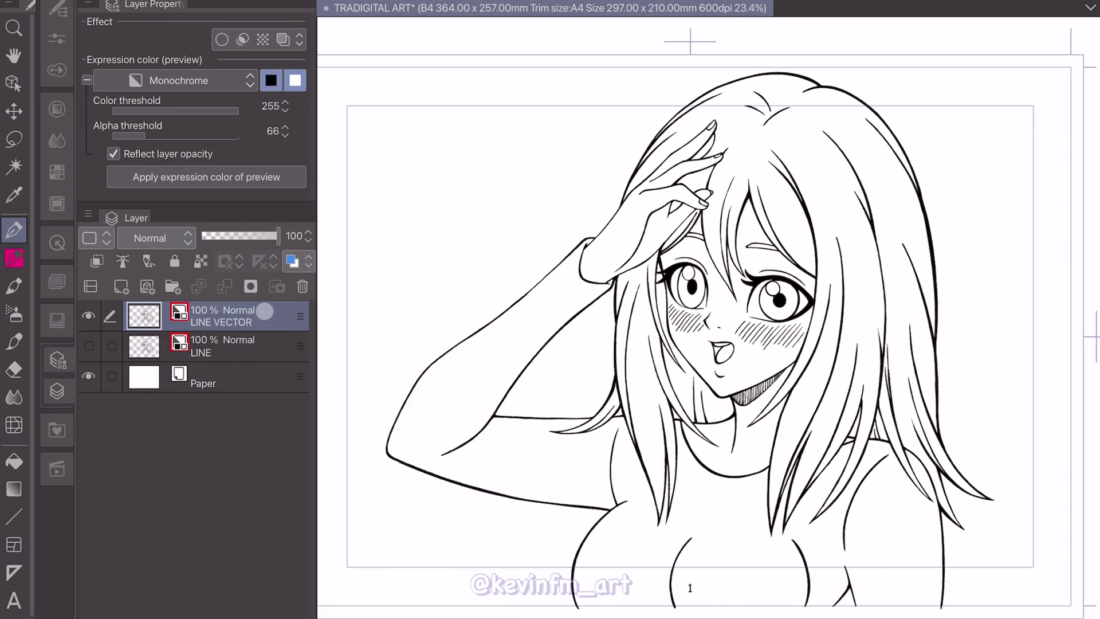
Convert the LINE VECTOR layer to a vector layer, keeping the name LINE VECTOR.
right_click(265, 311)
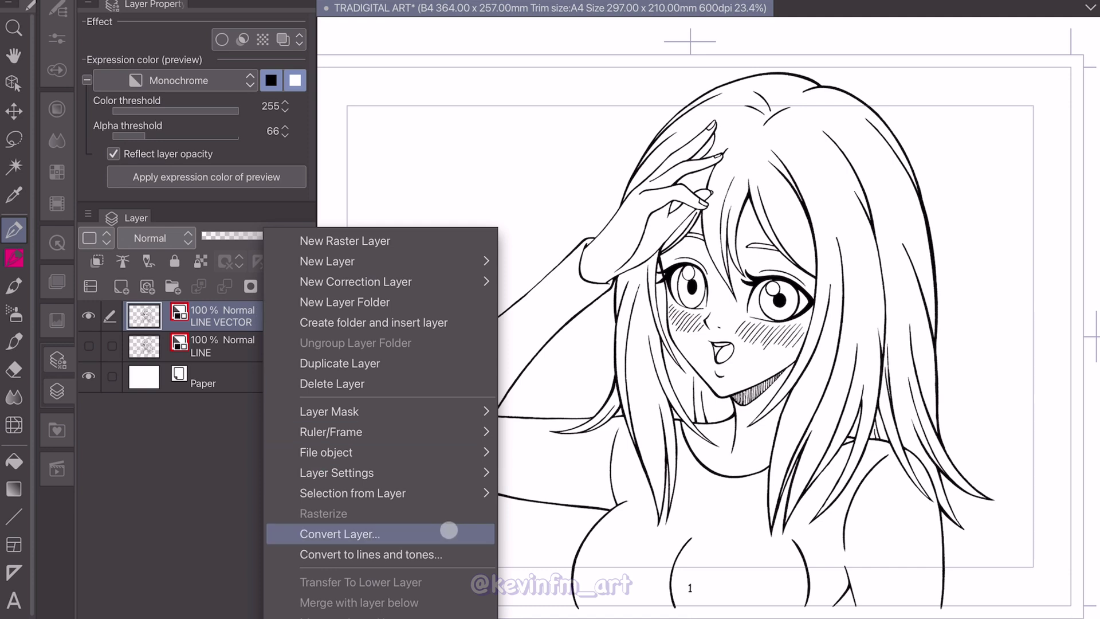
click(470, 534)
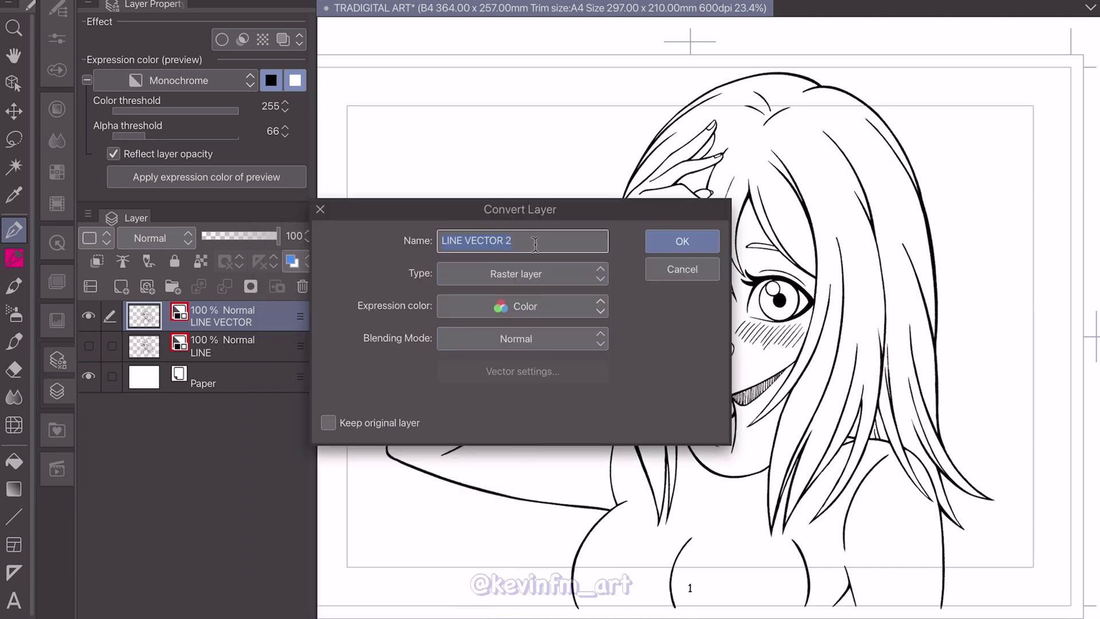
click(578, 264)
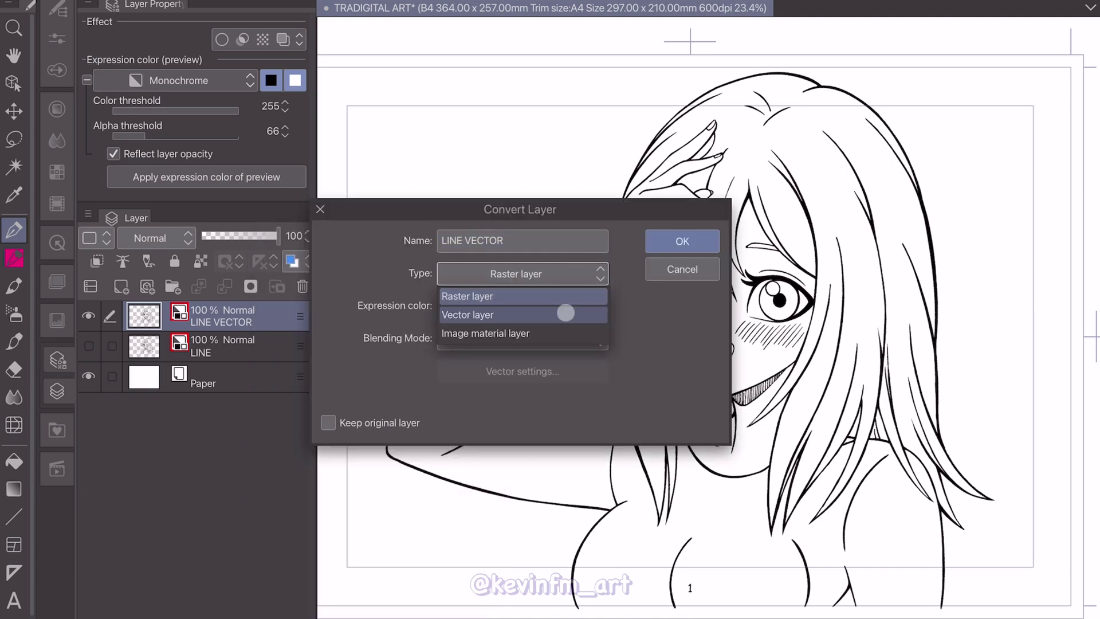
click(564, 309)
click(679, 240)
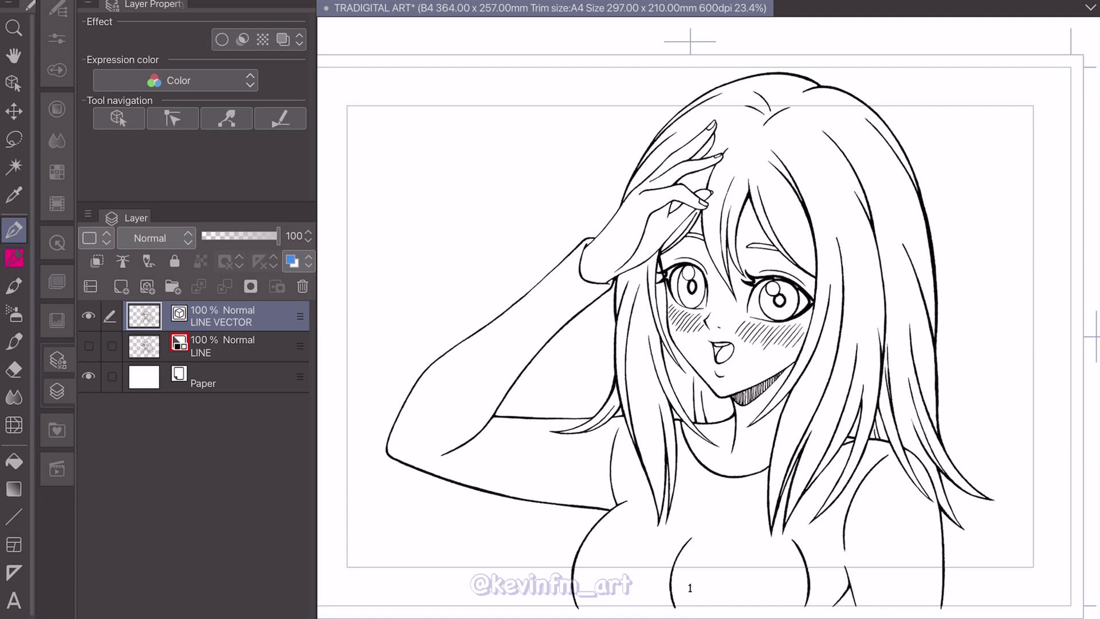
Fill the hollow gaps inside both pupils and the thick eyelash lines with black pen strokes.
scroll(744, 297, up, 7)
drag(495, 189, 476, 234)
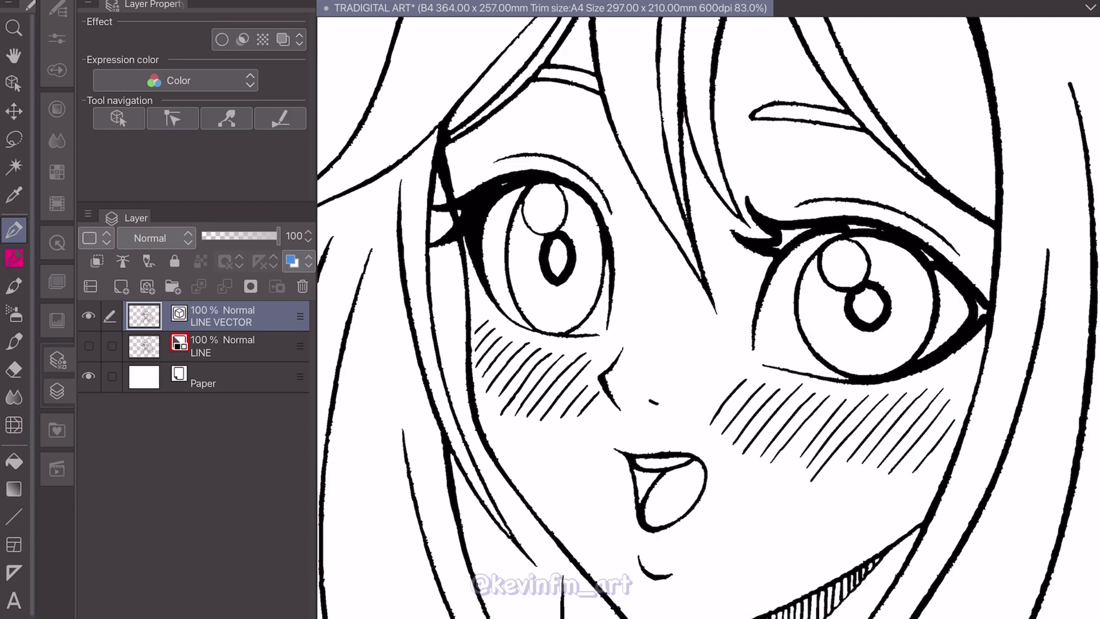
drag(557, 241, 556, 273)
mouse_move(862, 291)
mouse_down()
mouse_move(862, 320)
mouse_move(877, 295)
mouse_up()
drag(922, 252, 933, 261)
drag(978, 303, 982, 317)
drag(788, 241, 801, 235)
scroll(681, 299, down, 5)
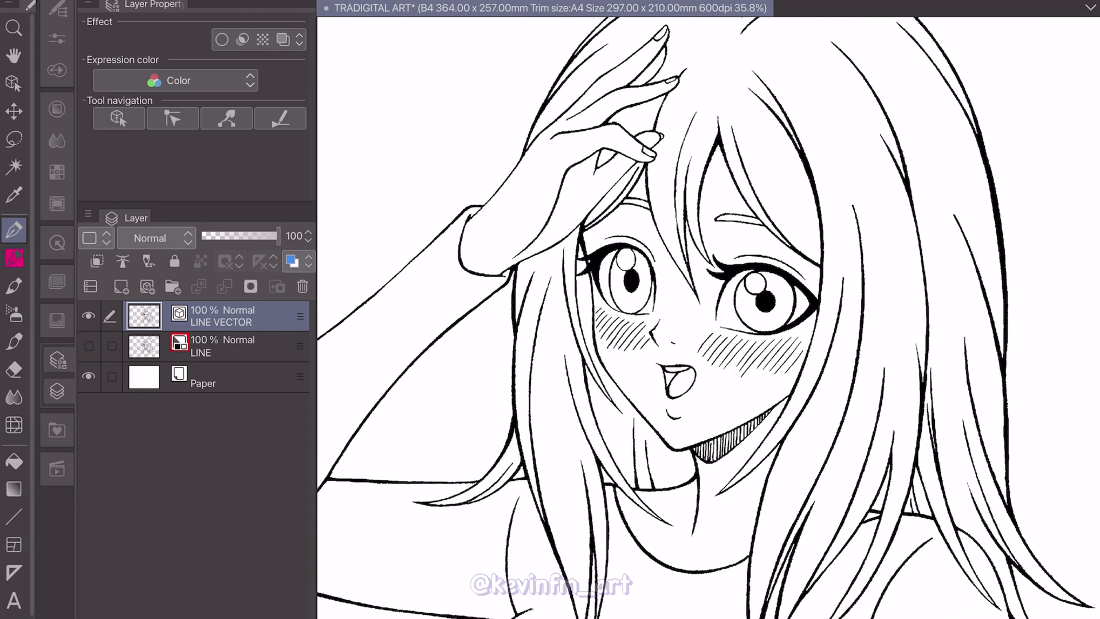
scroll(780, 384, up, 10)
scroll(792, 376, down, 8)
scroll(442, 296, down, 4)
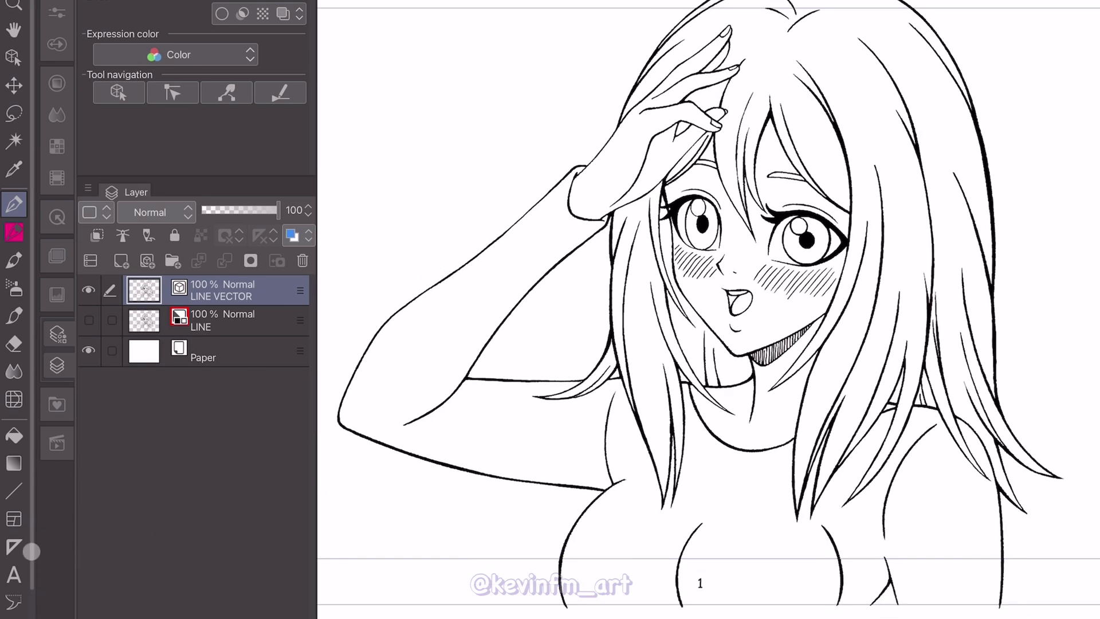
Choose the Adjust line width correction tool and set it to Thicken at 1.0.
scroll(24, 608, down, 1)
click(16, 601)
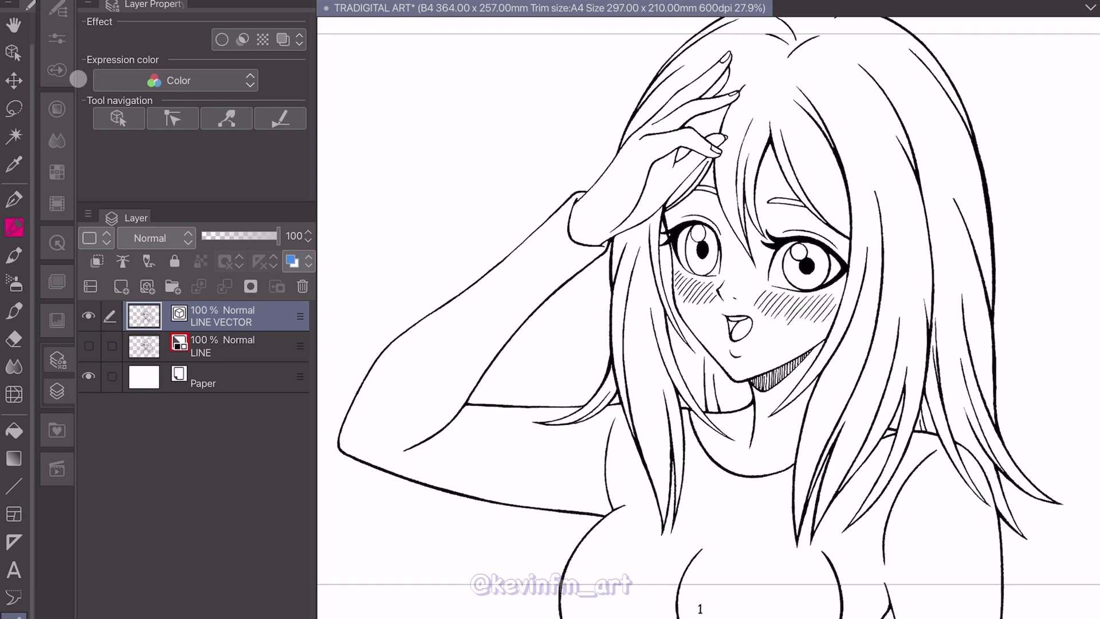
click(68, 49)
click(150, 53)
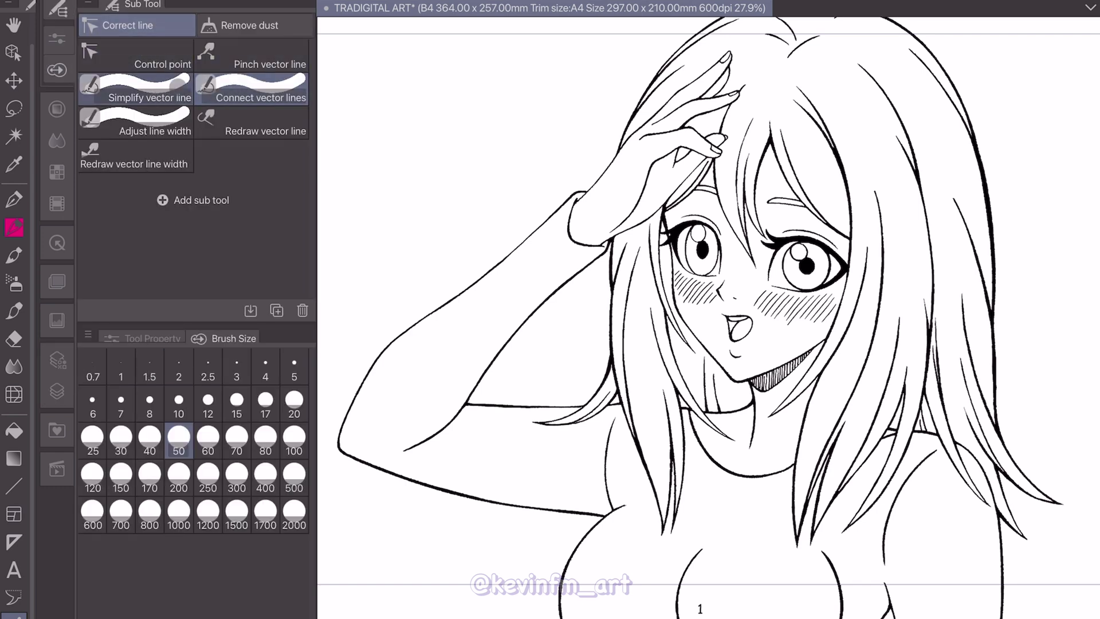
click(156, 121)
click(143, 338)
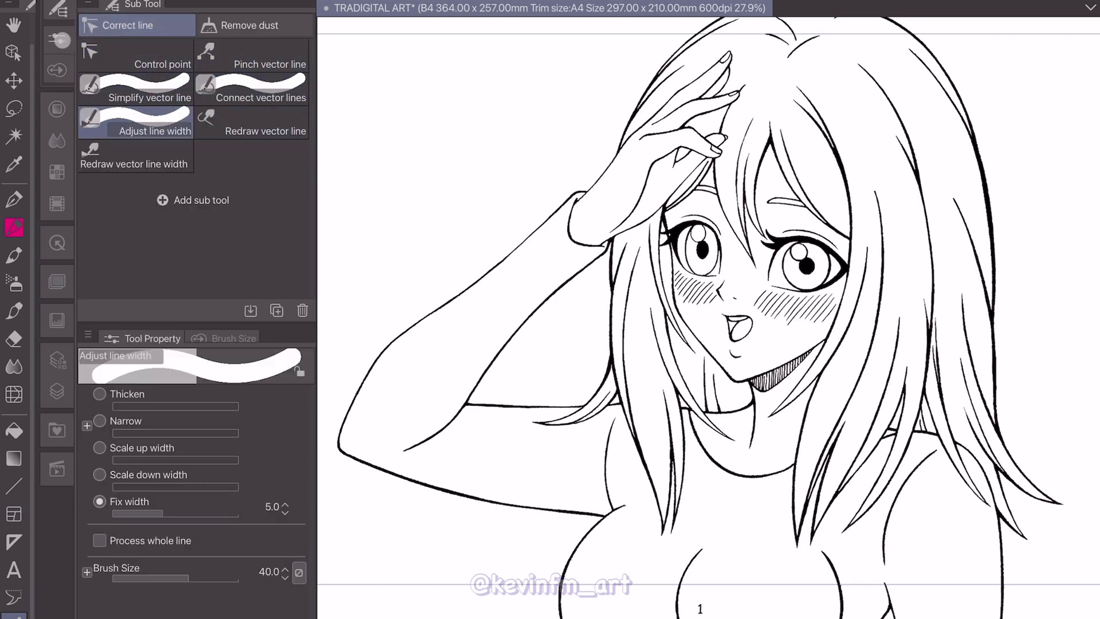
click(124, 394)
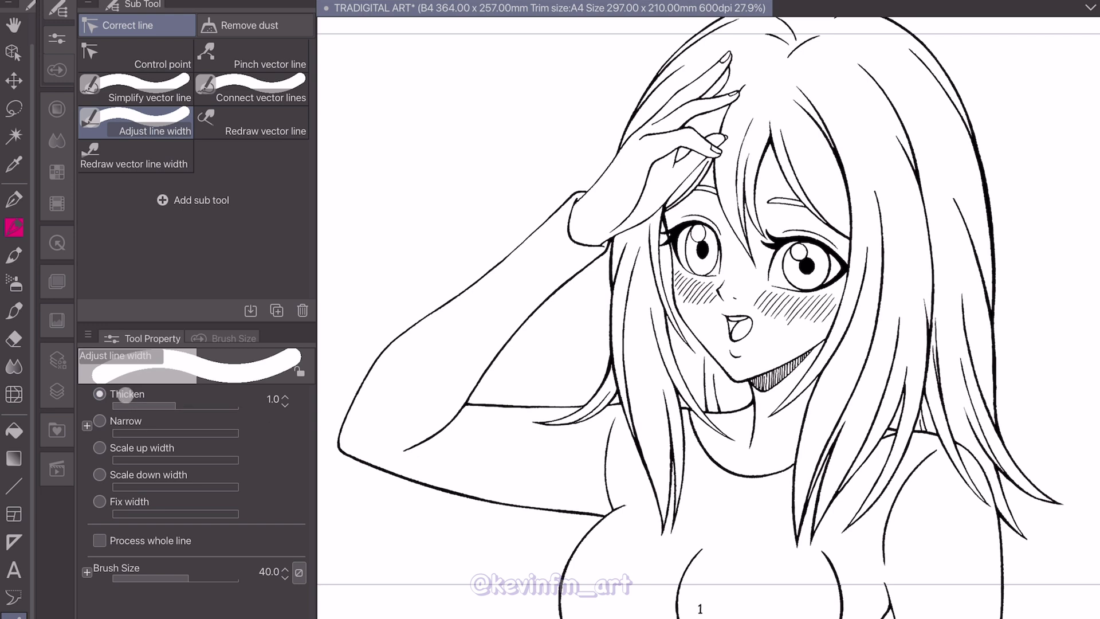
Try the Narrow mode at 1.0, return to Thicken at 1.0 and apply it to a stretch of line art.
scroll(767, 301, up, 5)
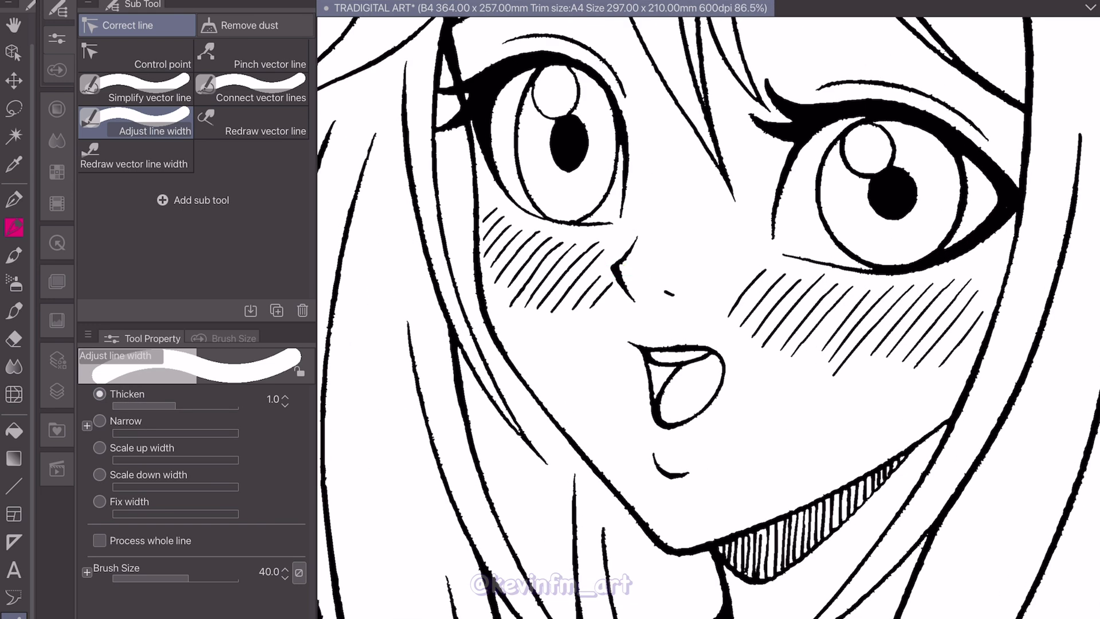
scroll(708, 317, down, 2)
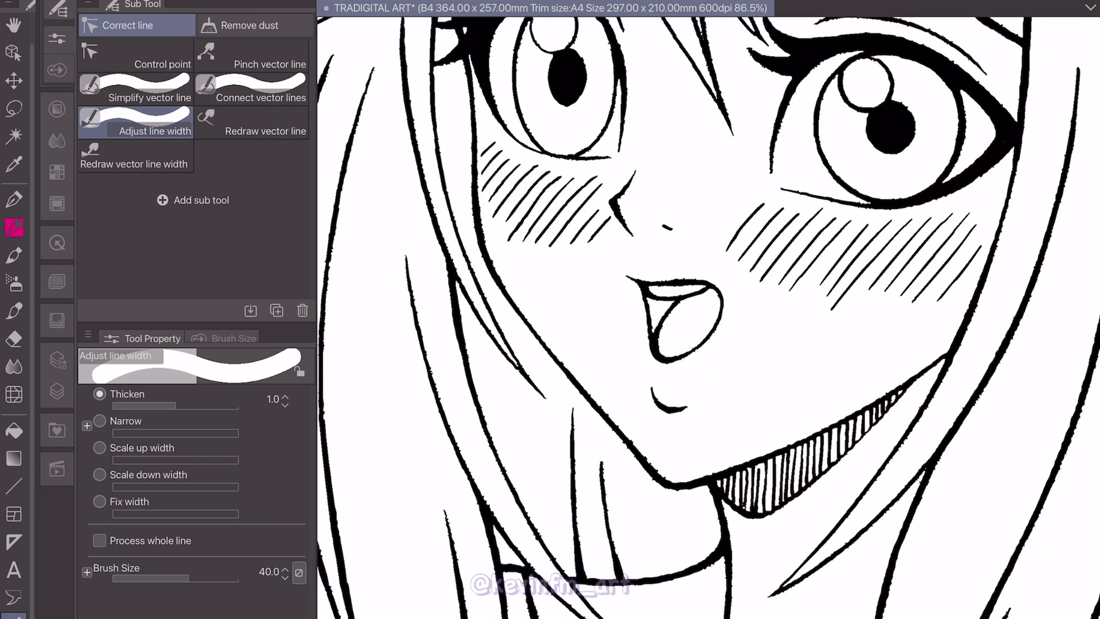
click(100, 421)
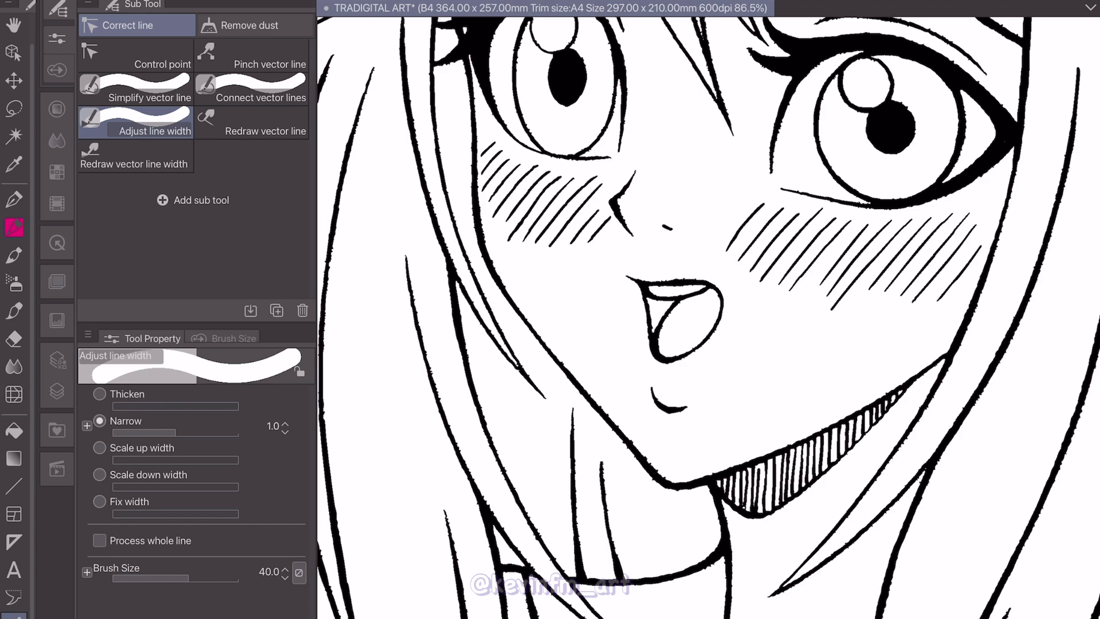
scroll(708, 317, up, 6)
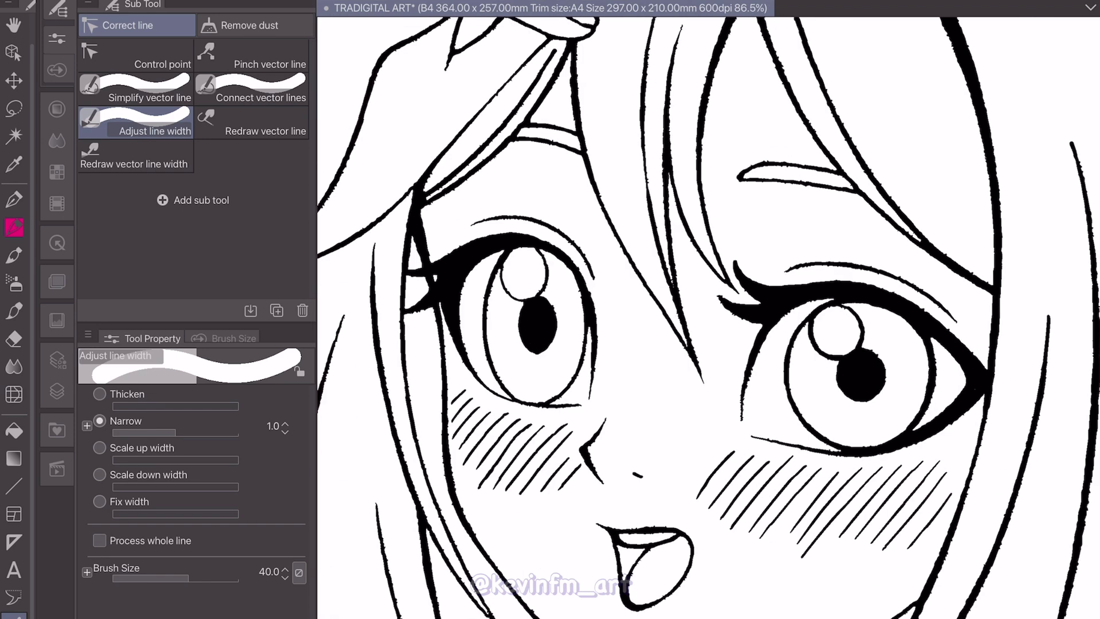
scroll(708, 317, down, 8)
click(99, 393)
drag(630, 282, 700, 313)
scroll(708, 317, down, 1)
scroll(707, 317, down, 5)
scroll(708, 317, up, 4)
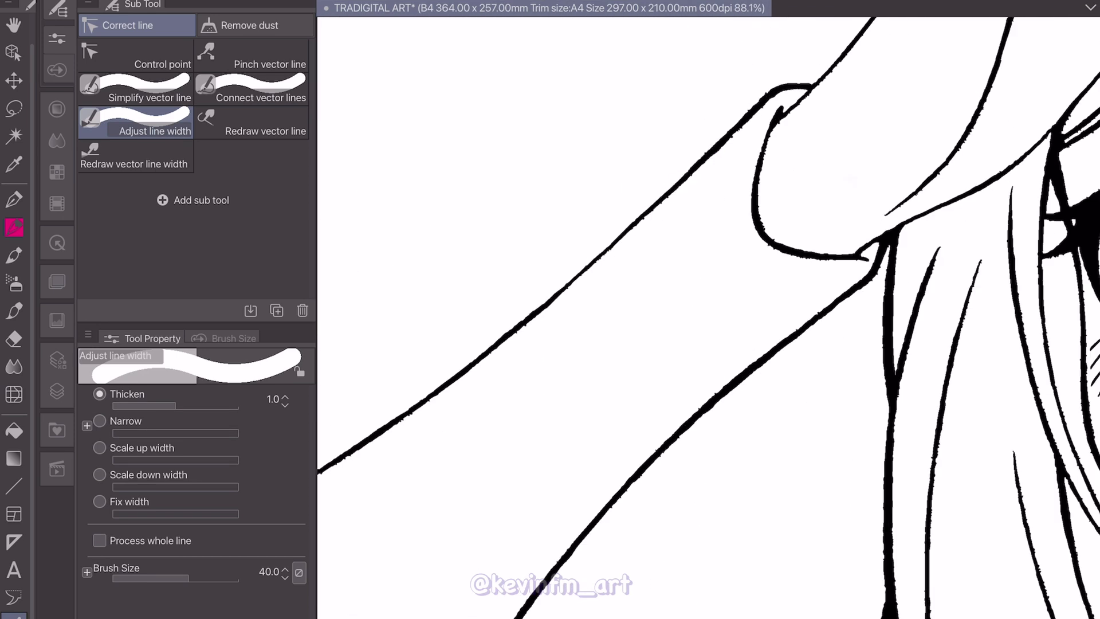
scroll(708, 317, down, 5)
scroll(708, 316, up, 1)
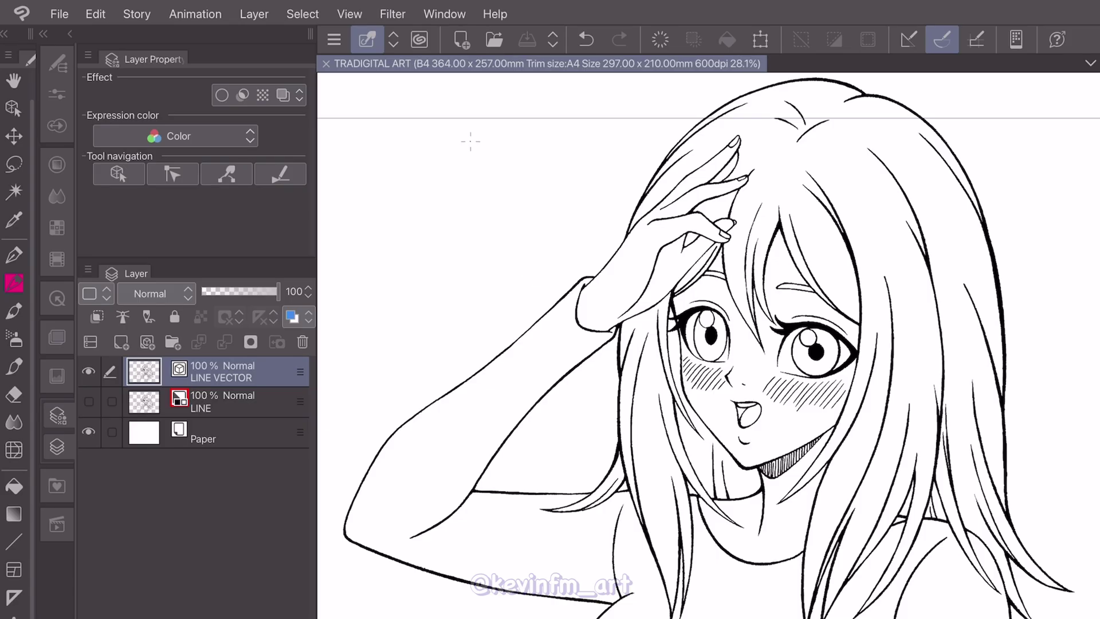
Show the Sub View and load the finished color illustration of the blonde girl as a reference.
click(446, 13)
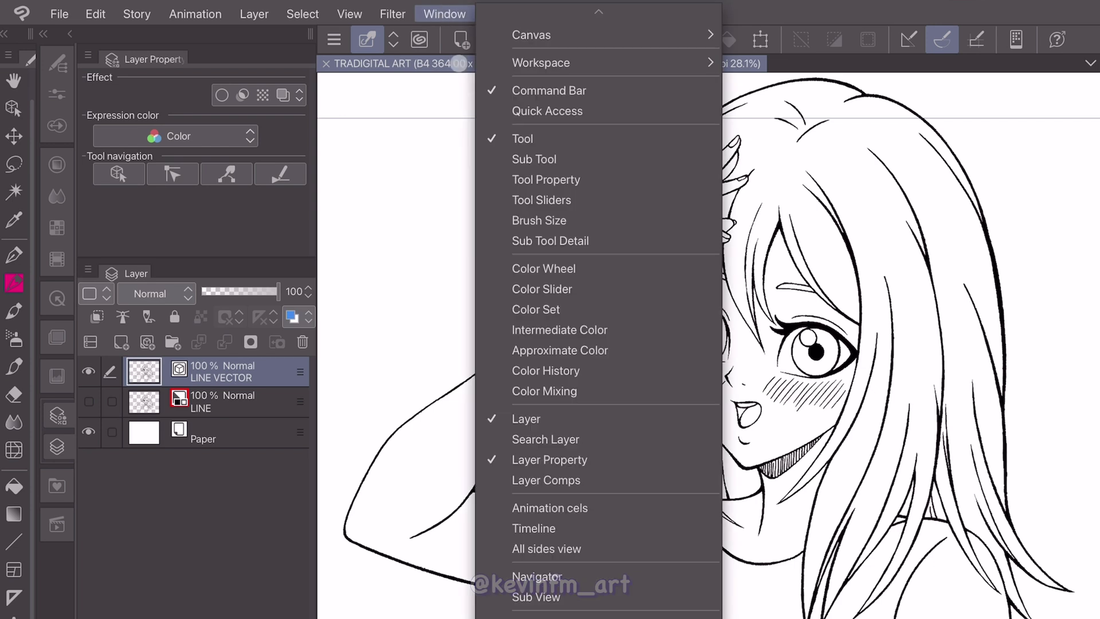
click(668, 589)
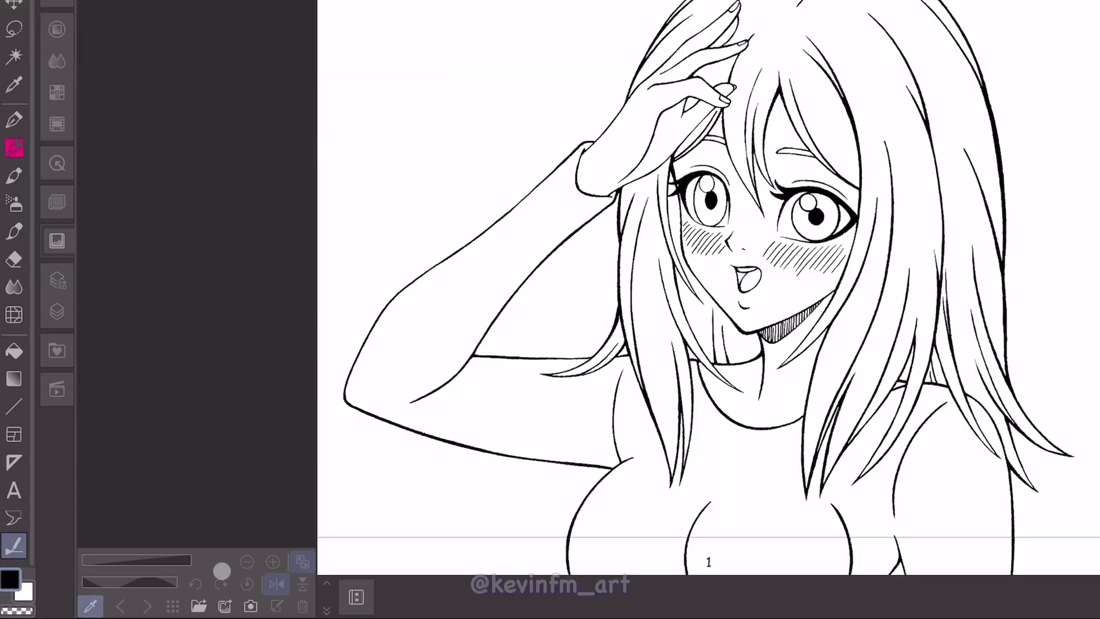
click(198, 605)
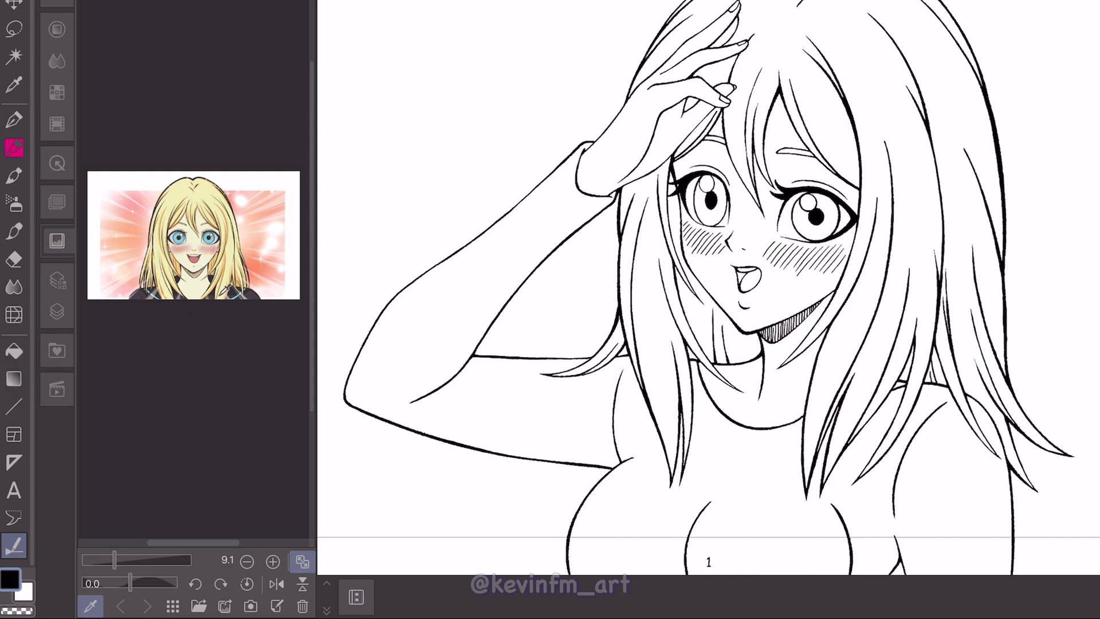
Add a new raster layer directly above Paper and rename it BASE COLOR.
click(58, 313)
click(232, 372)
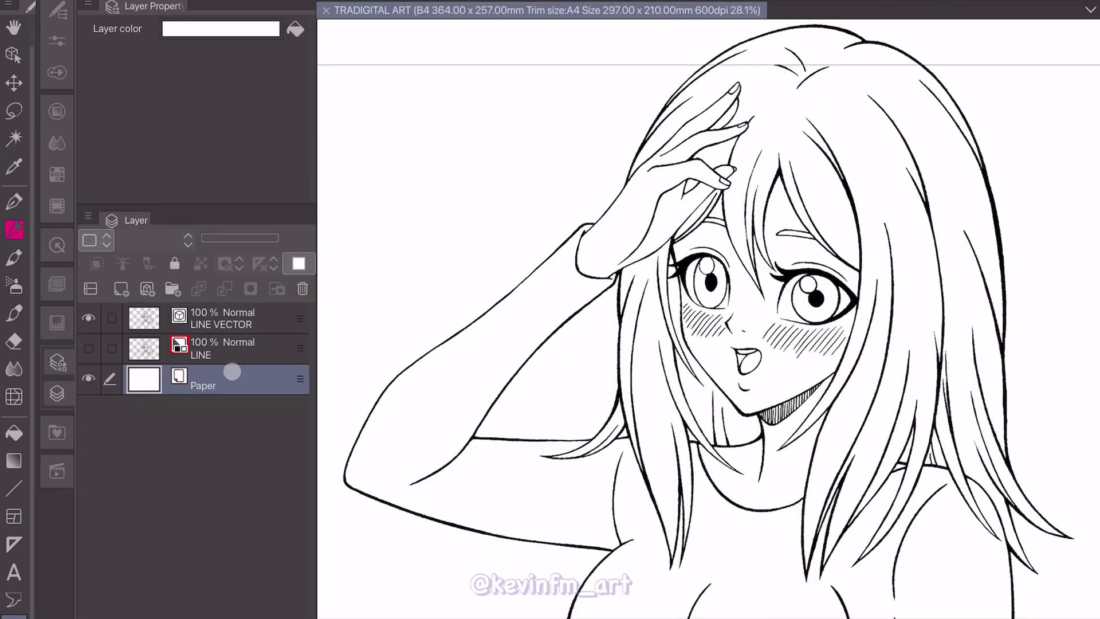
click(121, 288)
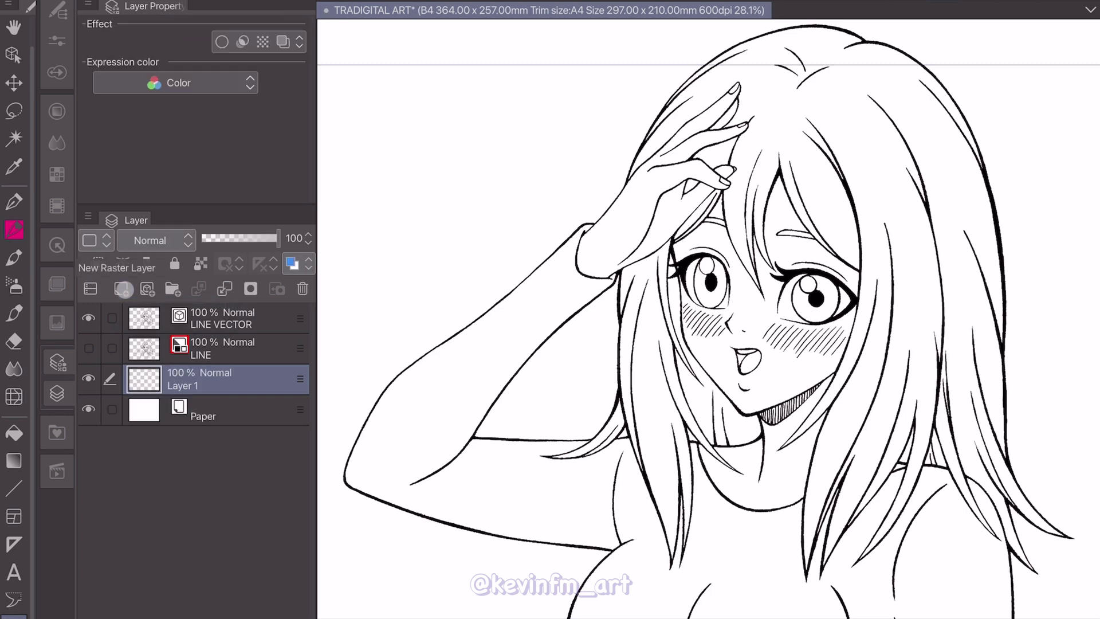
double_click(232, 384)
text(BASE COLOR)
key(Return)
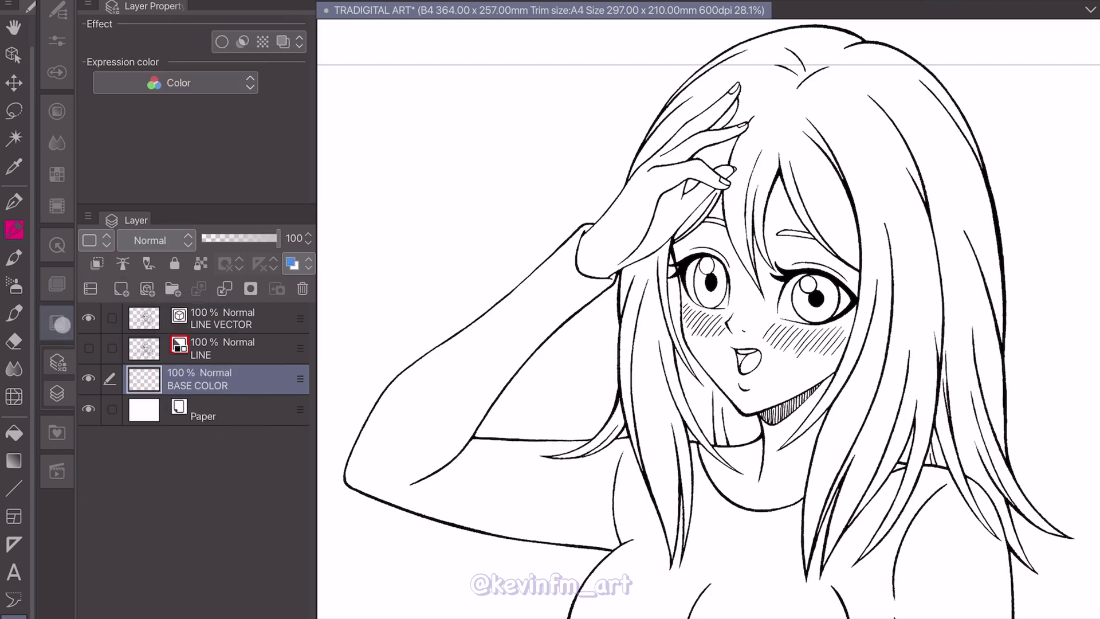
Enlarge the reference illustration and ready the Fill tool's Refer other layers mode with area scaling enabled at 10.
click(57, 322)
scroll(193, 316, up, 3)
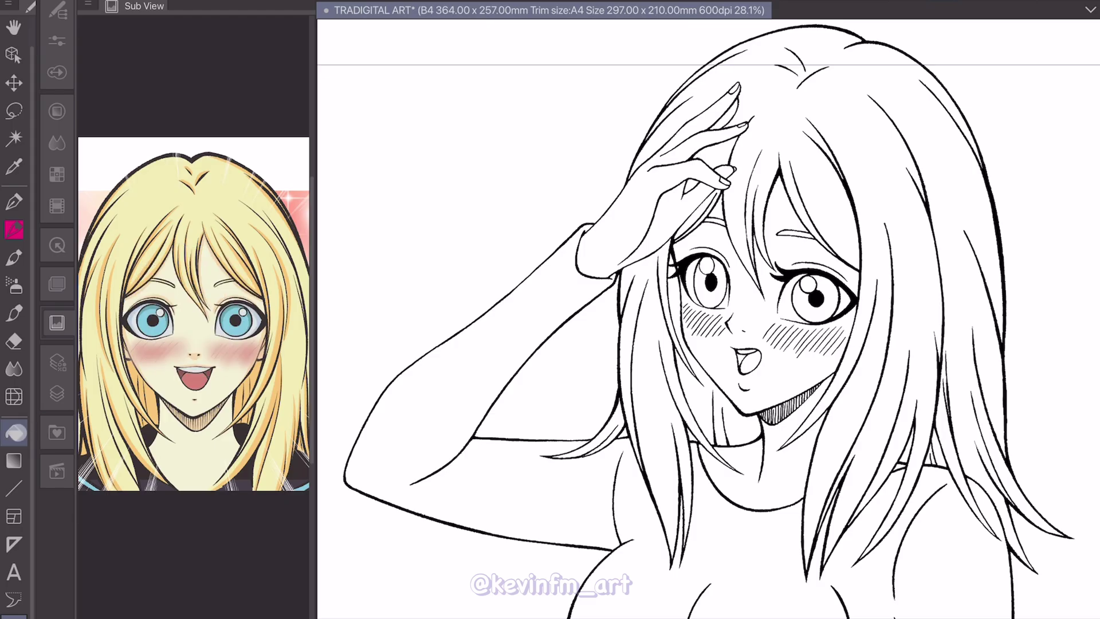
click(13, 433)
click(57, 11)
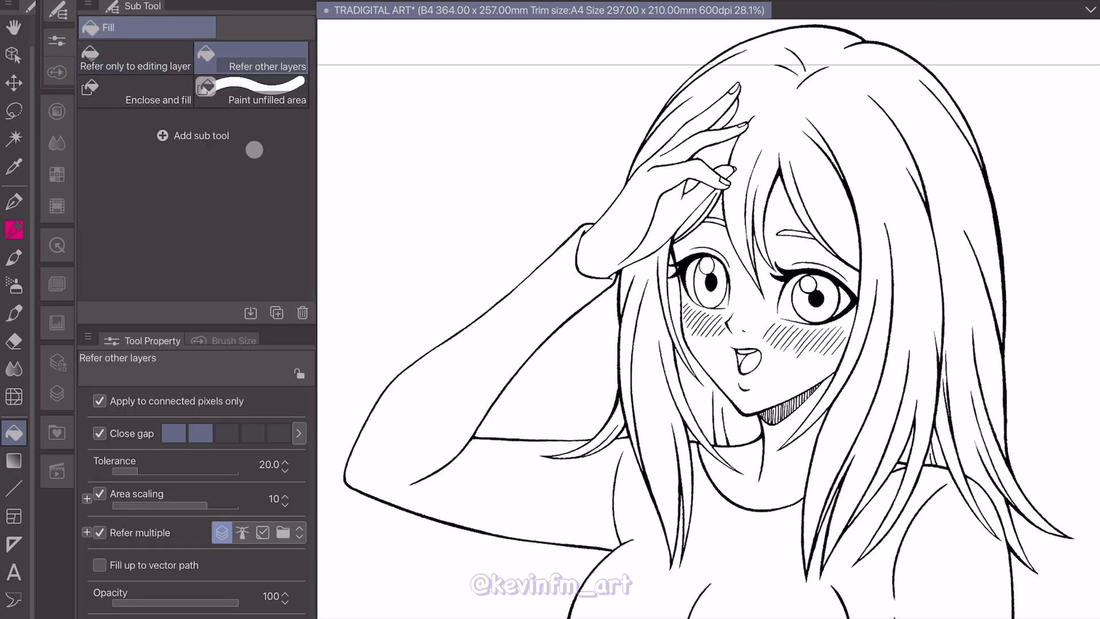
click(100, 493)
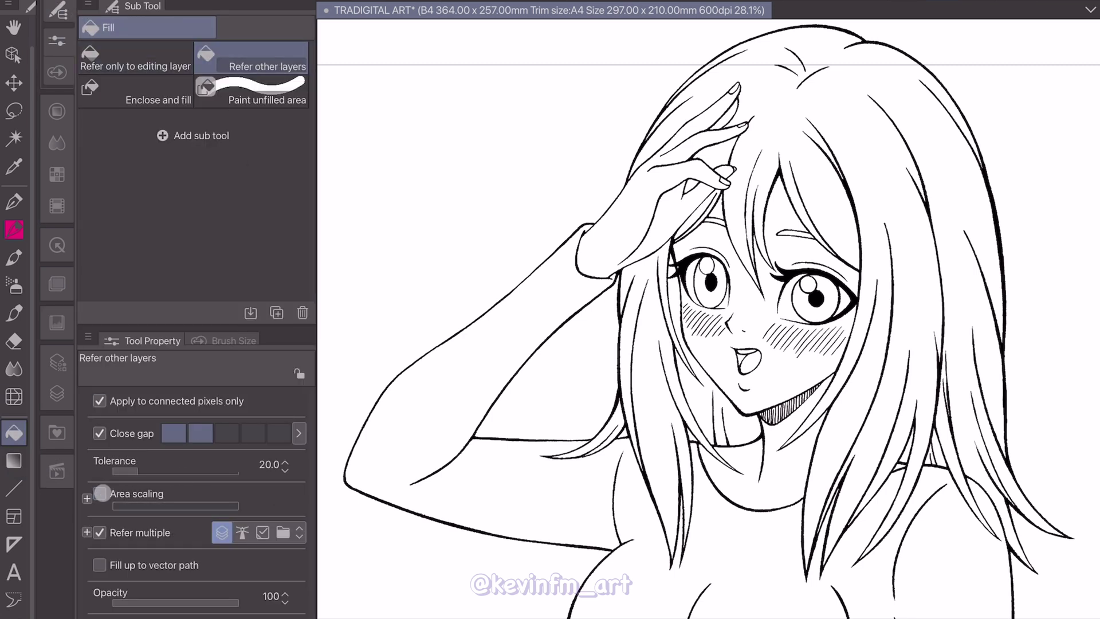
click(101, 493)
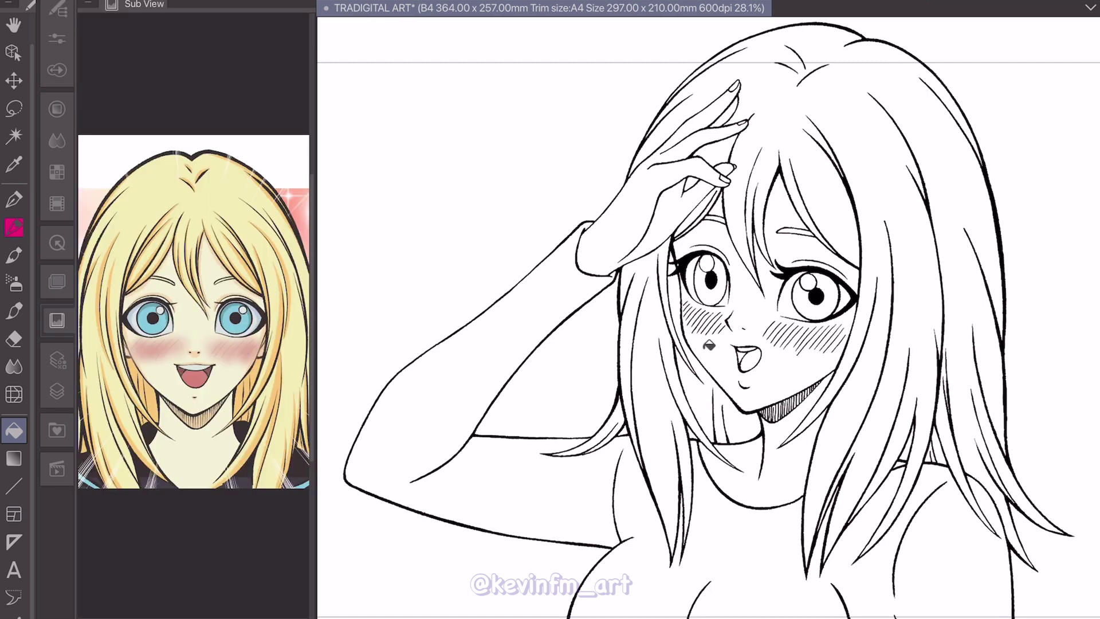
Fill the face, neck and raised hand with the pale skin tone from the reference.
click(756, 304)
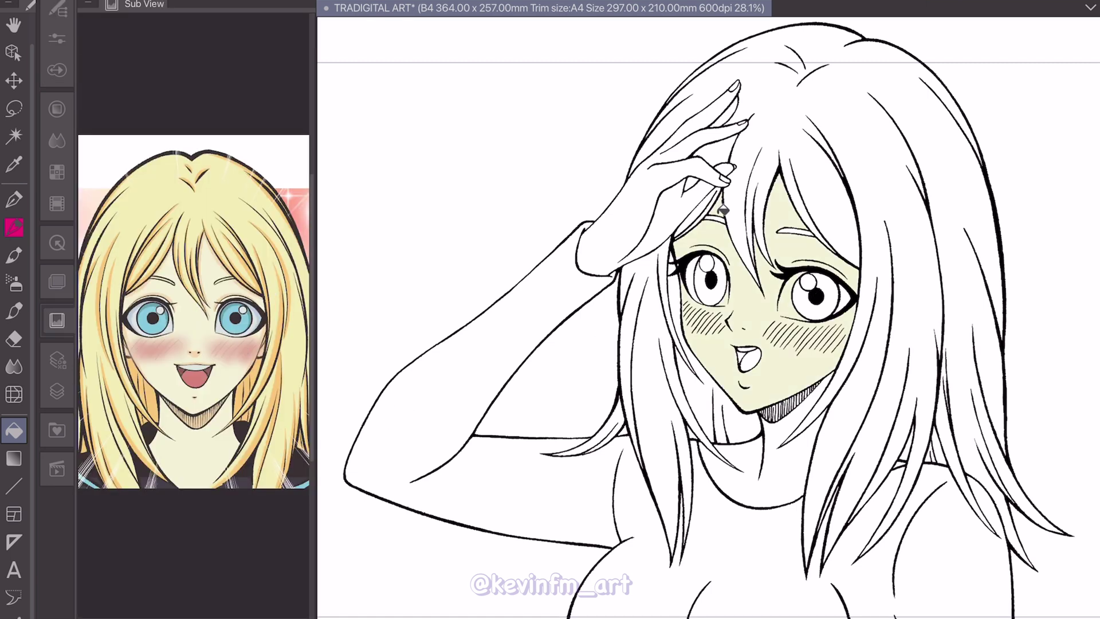
click(777, 430)
click(630, 221)
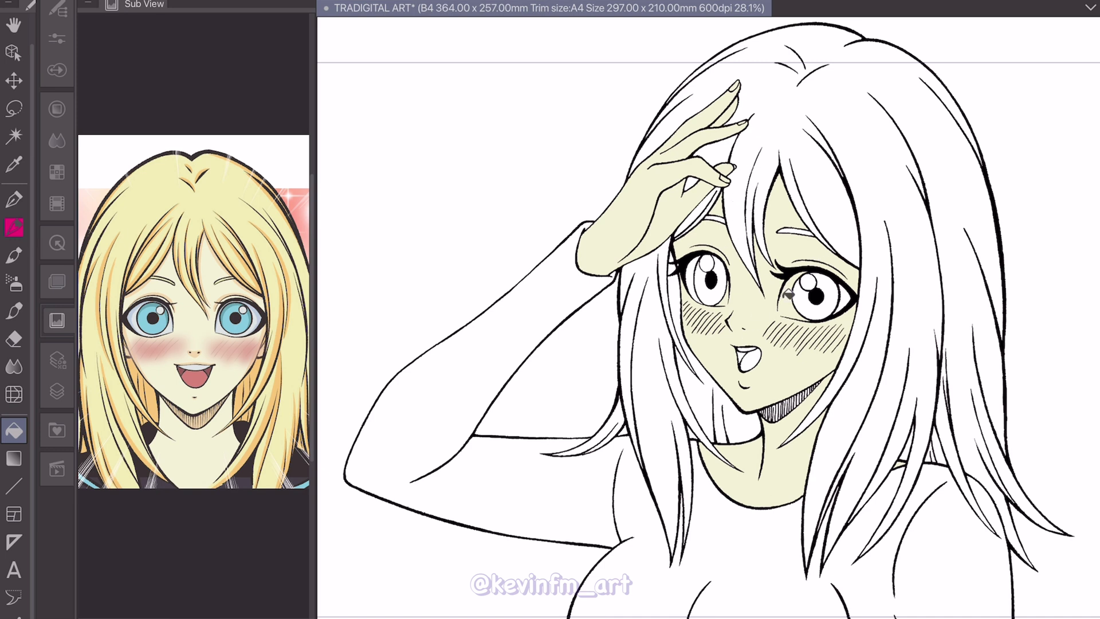
Use Paint unfilled area to color the small gaps in the hatched shadow under the chin.
click(57, 12)
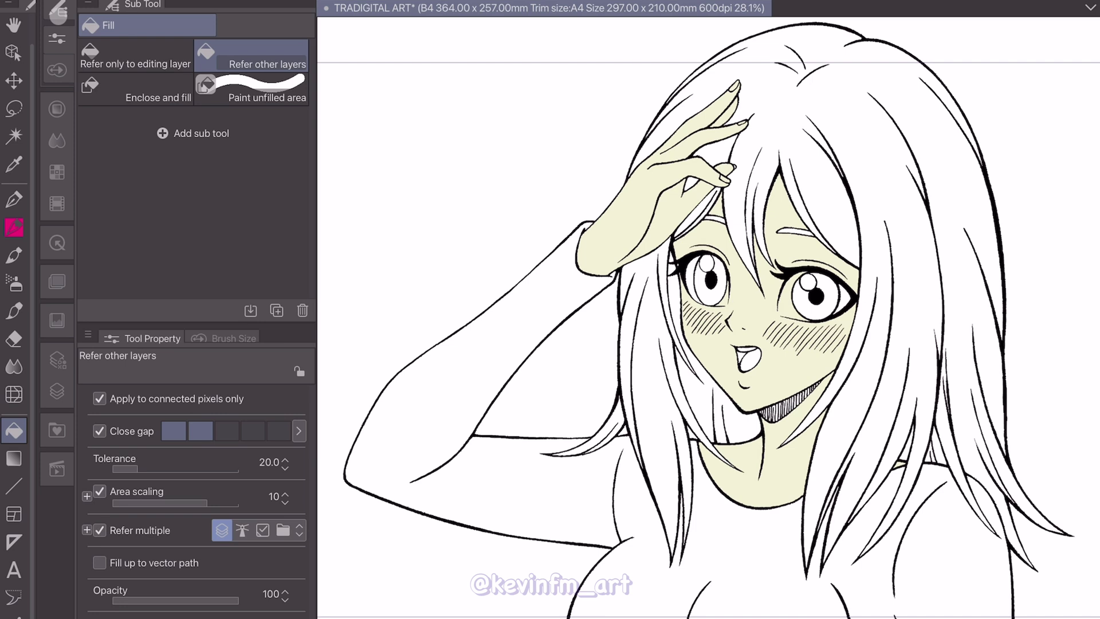
click(233, 92)
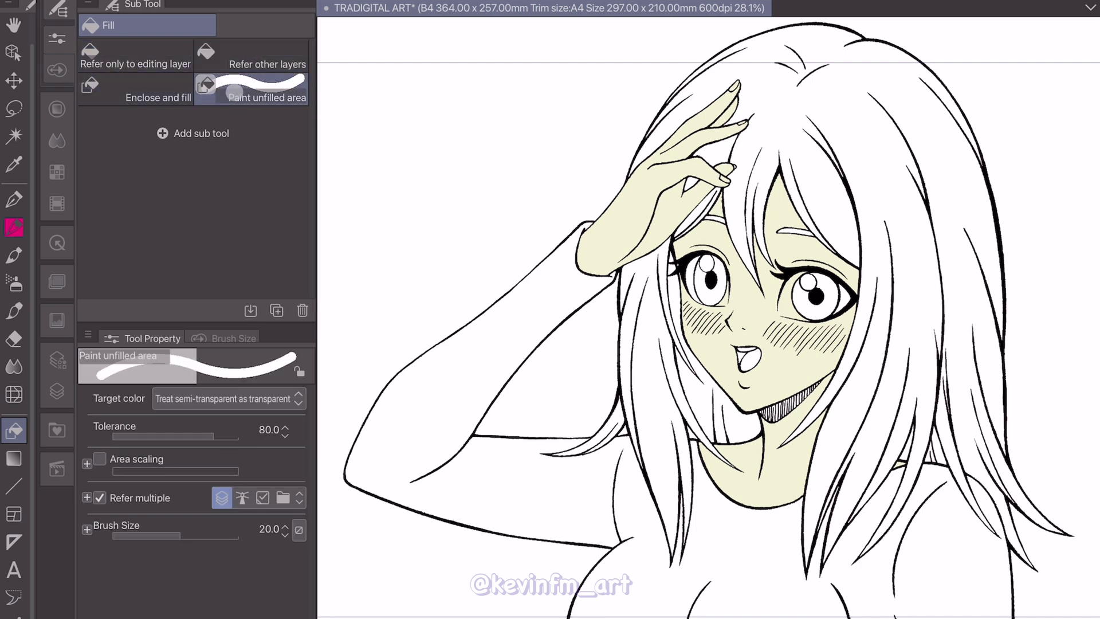
drag(772, 401, 762, 418)
Return to the Refer other layers fill and color all the hair with the reference's pale yellow.
click(252, 56)
click(60, 321)
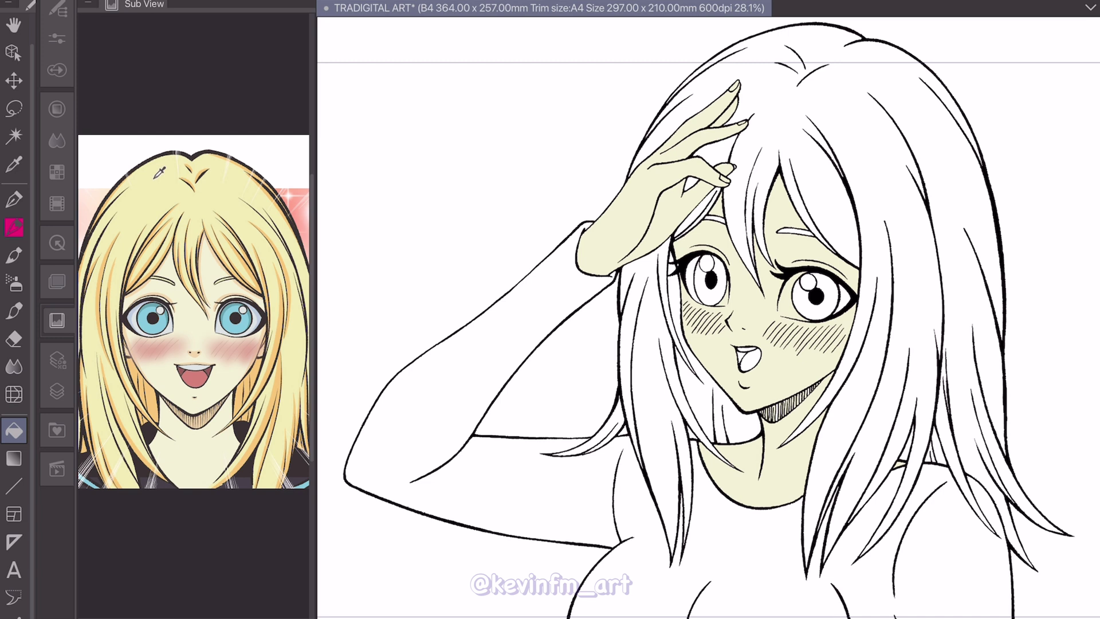
click(707, 204)
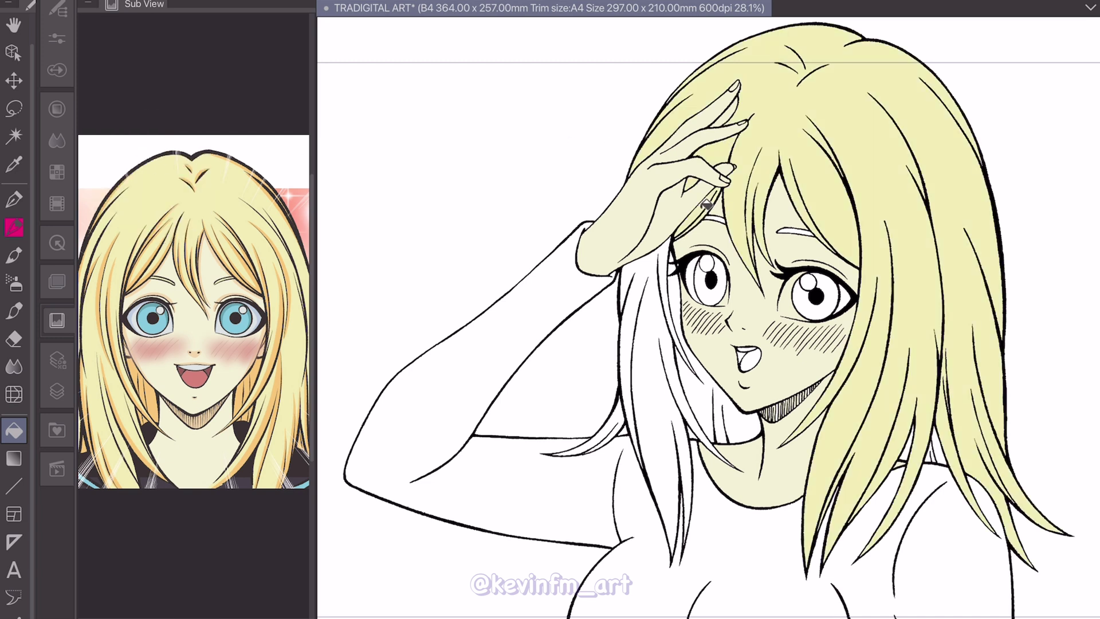
click(677, 254)
Sample the blue of the reference's eye and fill both irises with it.
click(226, 323)
click(709, 287)
click(816, 298)
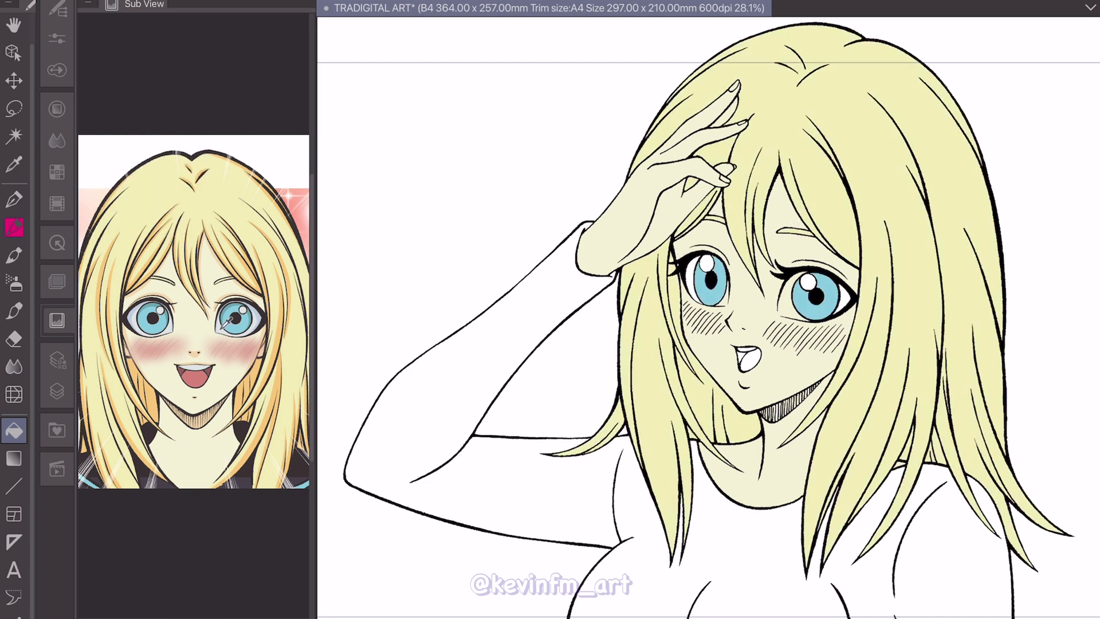
key(p)
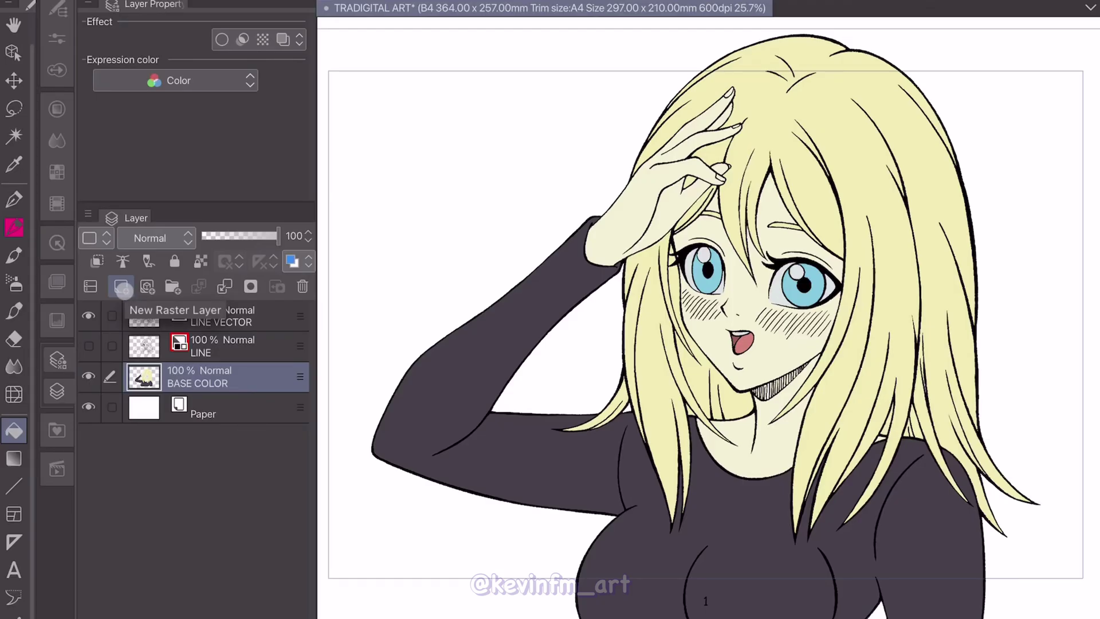
Add a new raster layer named SHADING directly above the BASE COLOR layer.
click(121, 287)
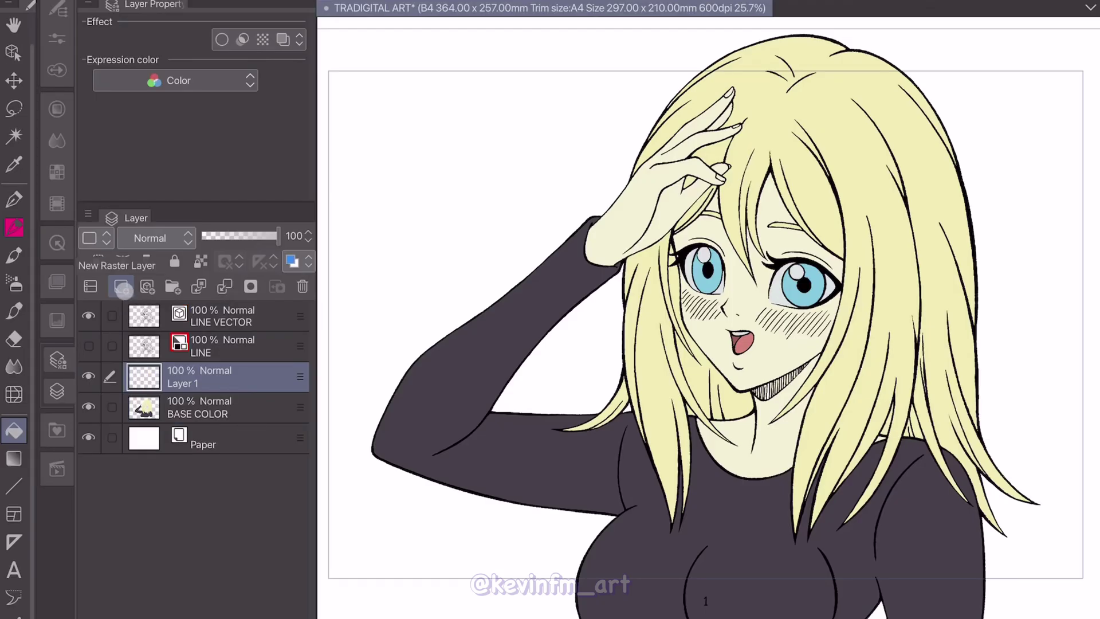
double_click(212, 385)
text(SHADING)
key(Return)
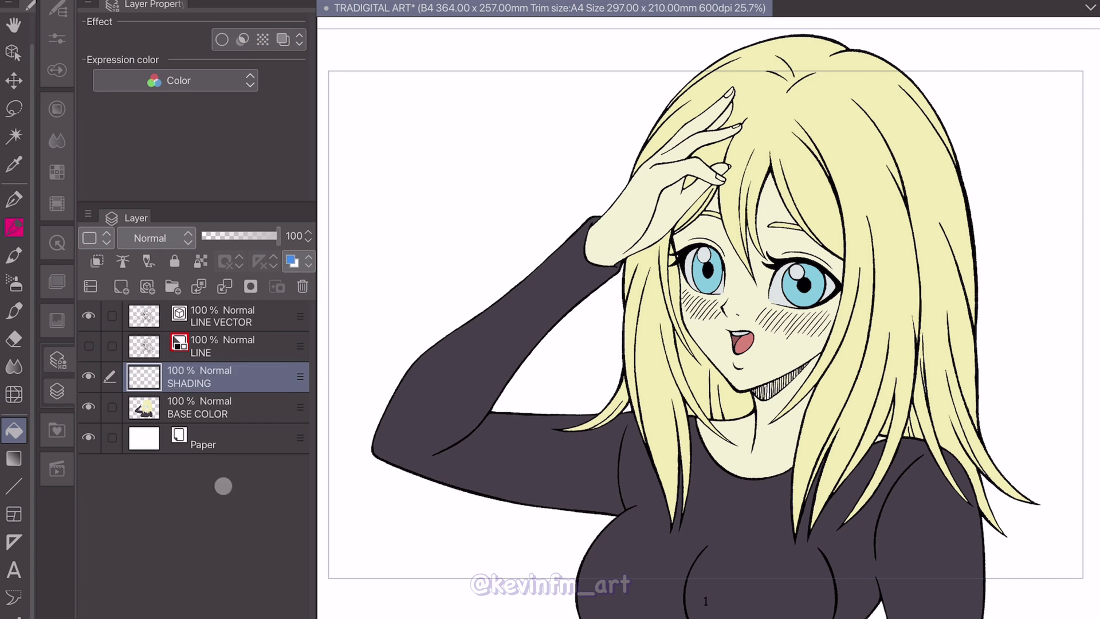
Sample shadow tones from the reference illustration and paint pen shading over the hair, skin and black top on the SHADING layer.
click(57, 320)
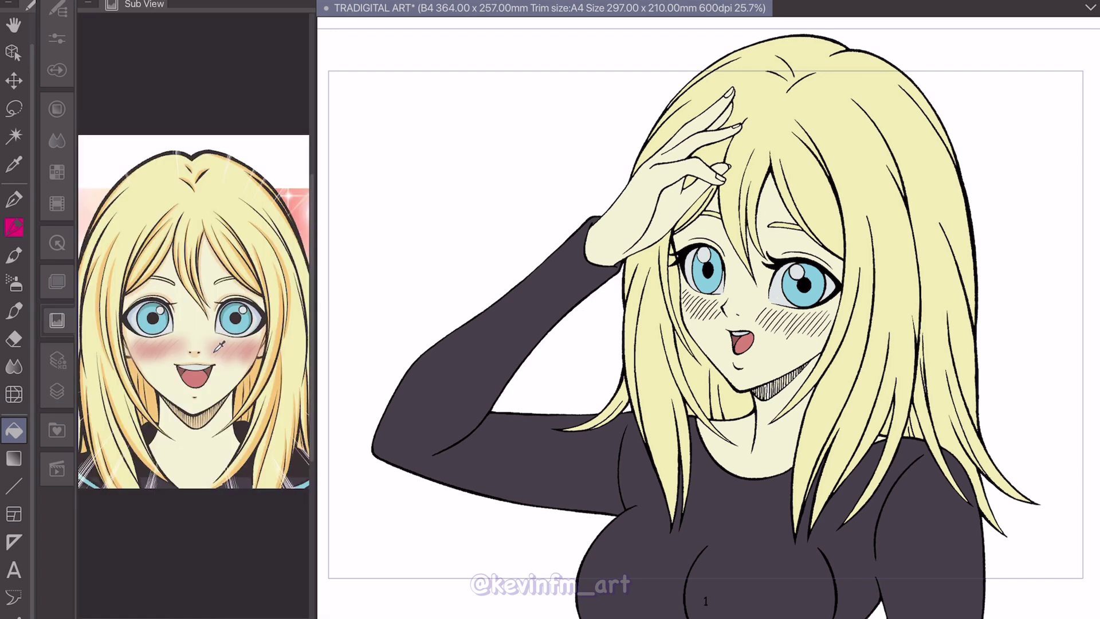
click(199, 414)
key(p)
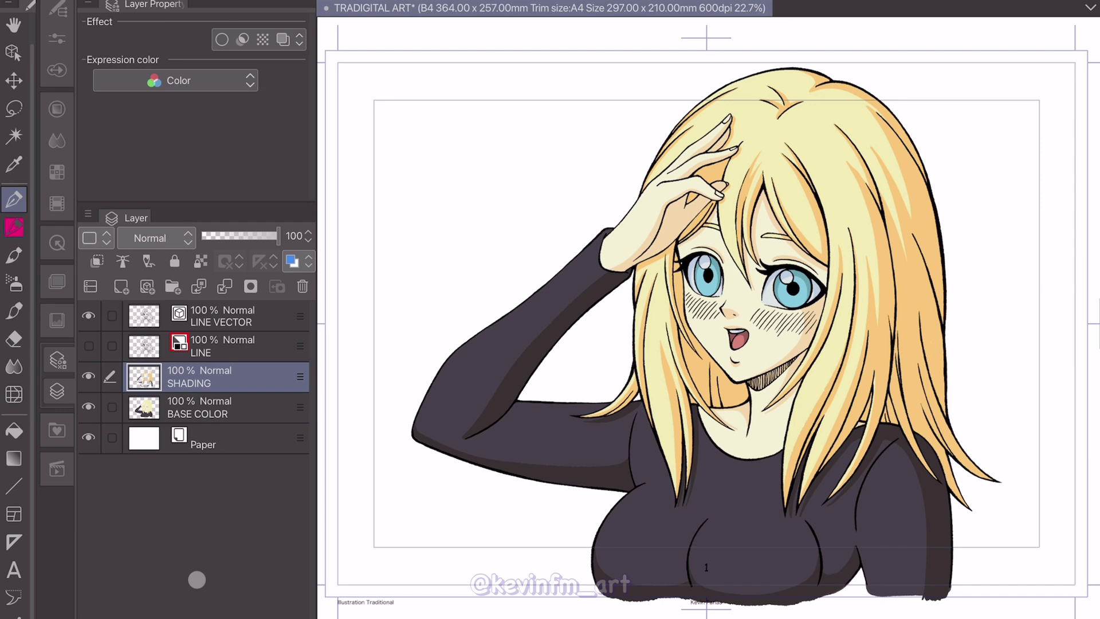
Add a new raster layer named CHEEKS above the LINE VECTOR layer.
click(219, 320)
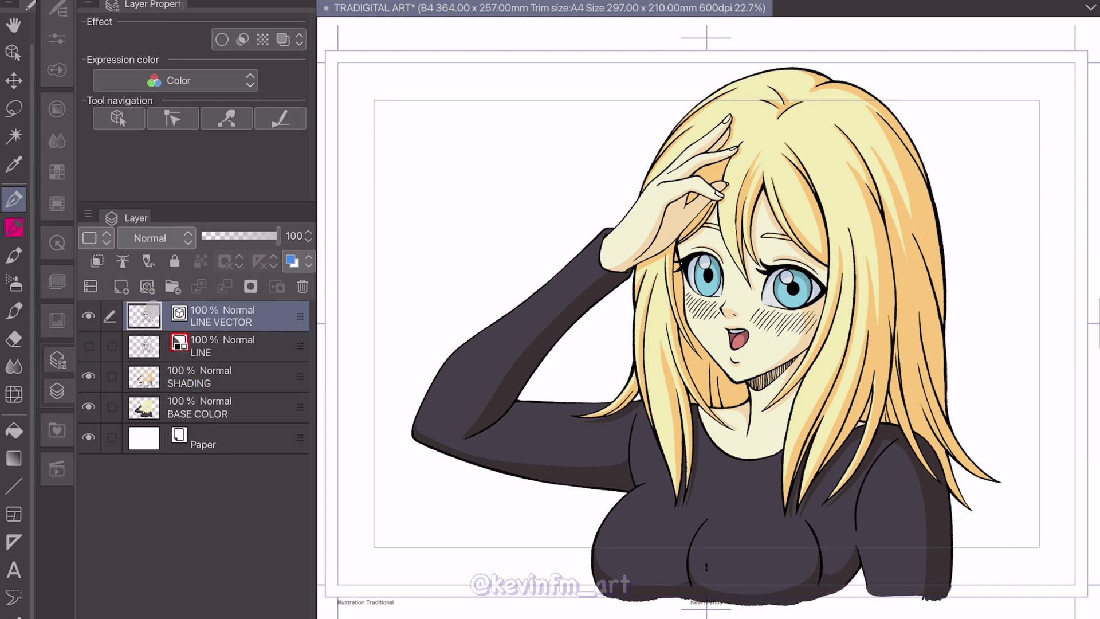
click(122, 287)
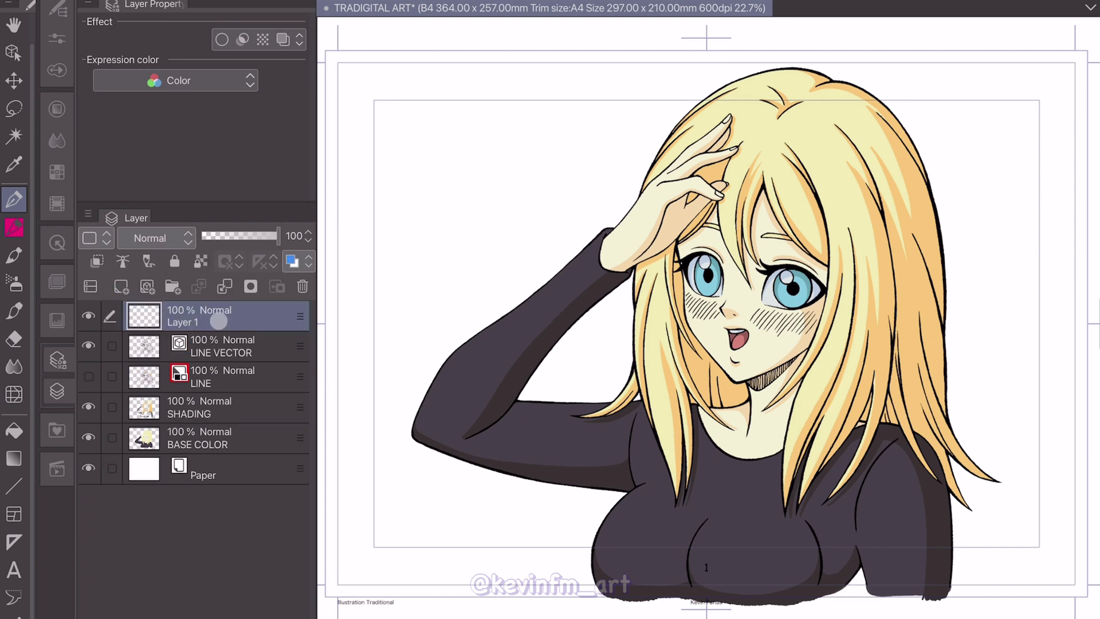
double_click(199, 321)
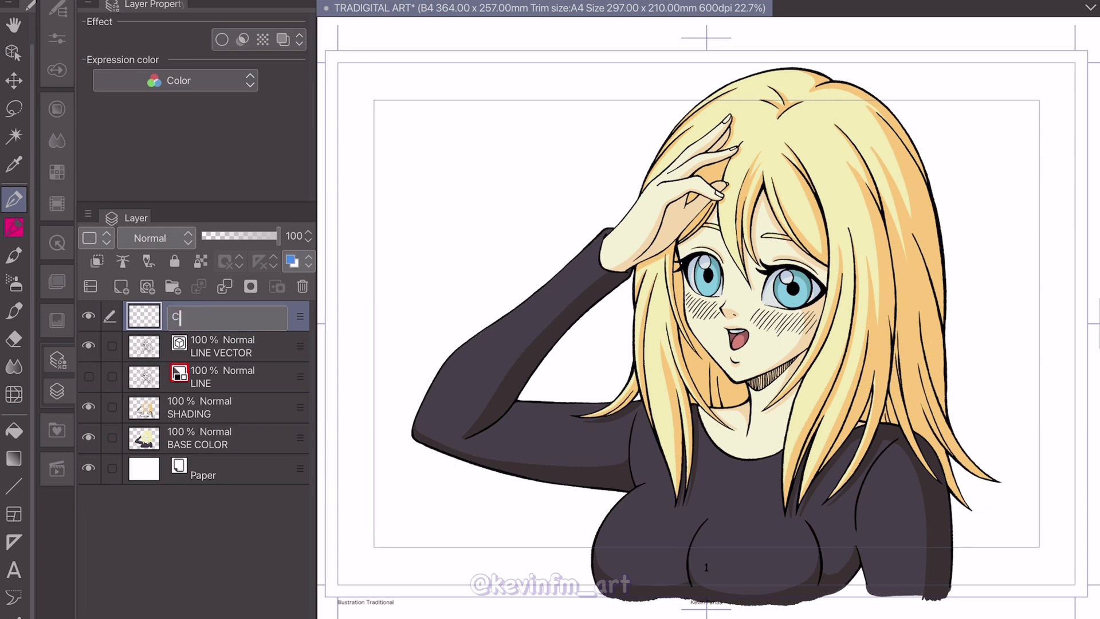
key(Return)
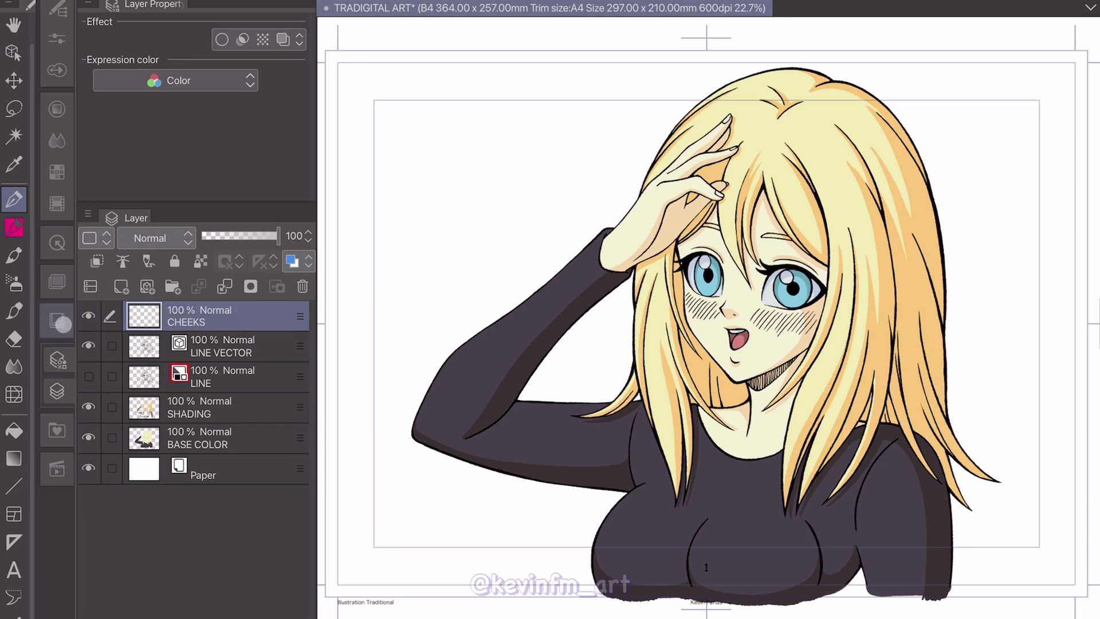
With the reference illustration shown, airbrush soft blush over the hatching on both cheeks on the CHEEKS layer.
click(57, 320)
key(b)
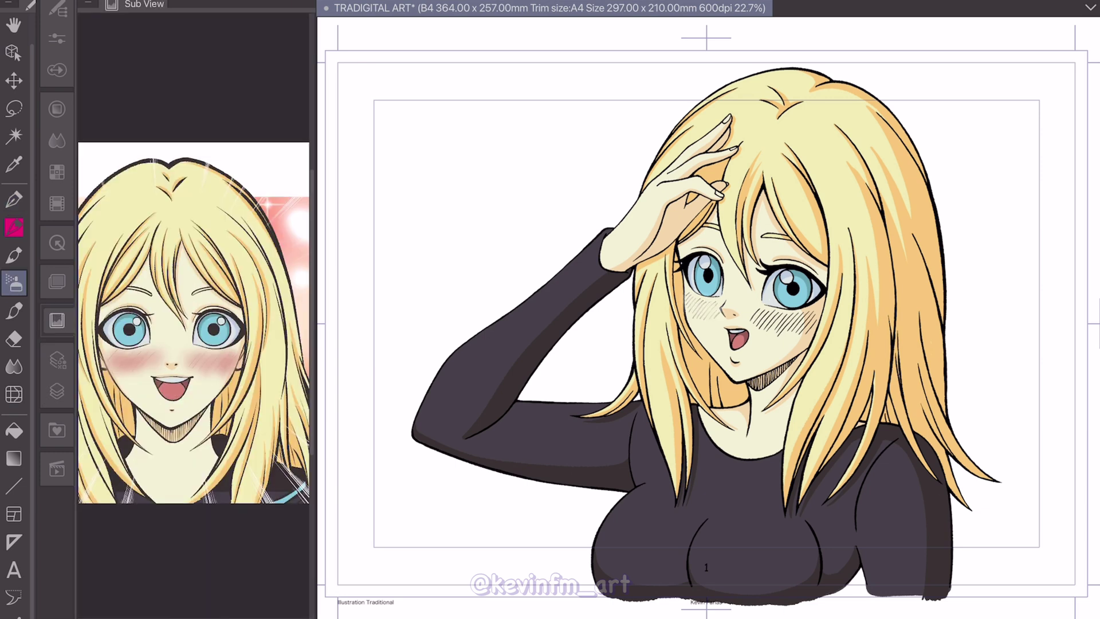
drag(755, 321, 818, 328)
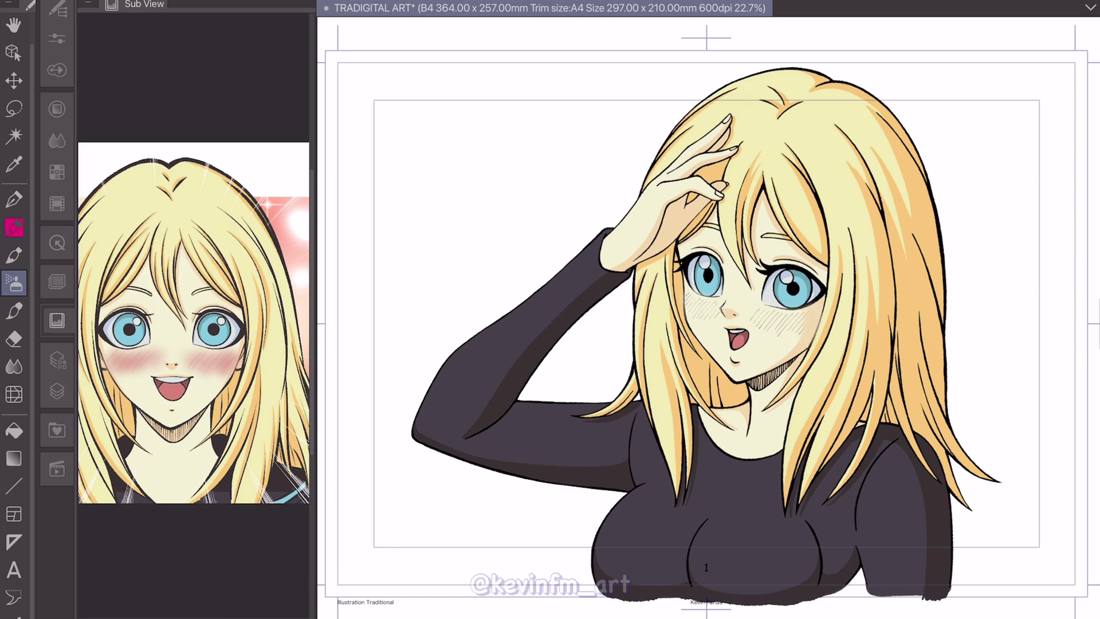
mouse_move(687, 297)
mouse_down()
mouse_move(722, 315)
mouse_move(816, 326)
mouse_up()
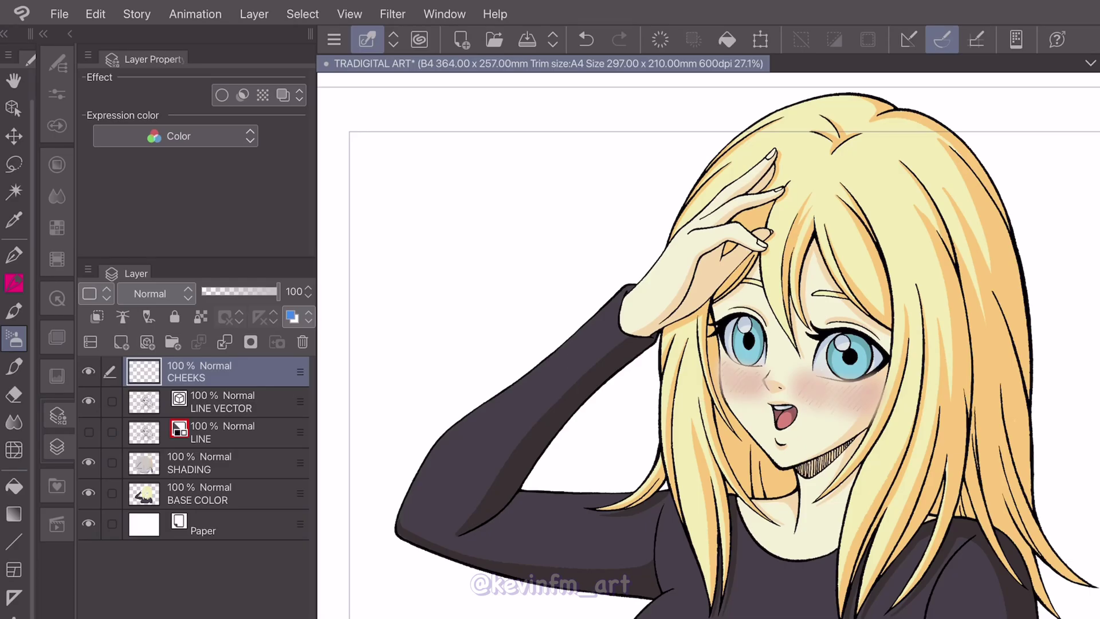
Hide the SHADING layer and set the LINE VECTOR layer as the reference layer.
click(89, 462)
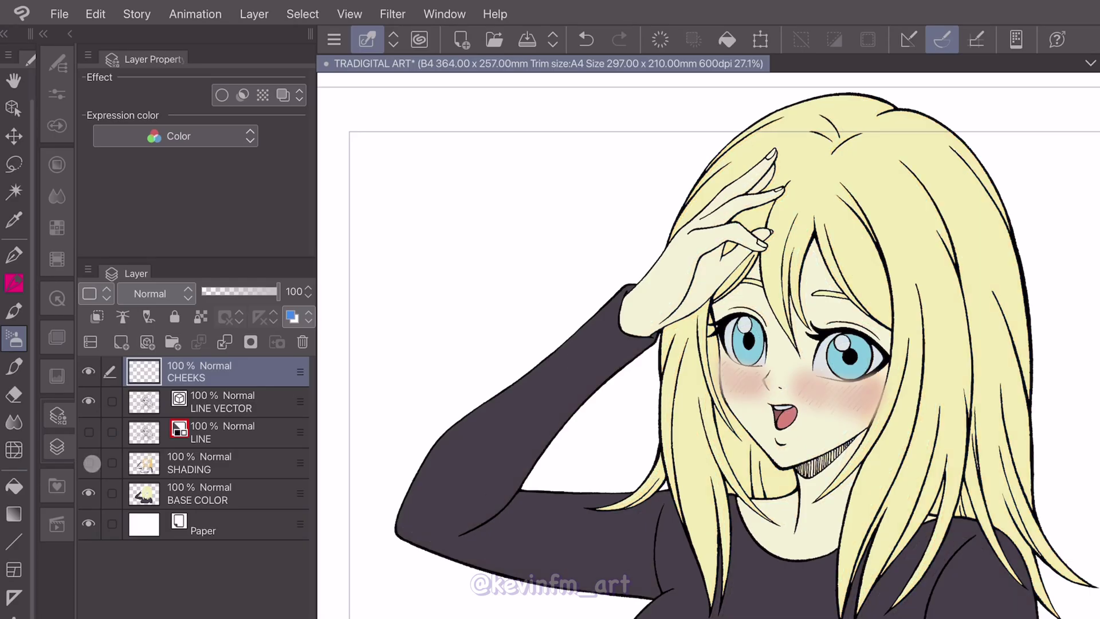
click(236, 404)
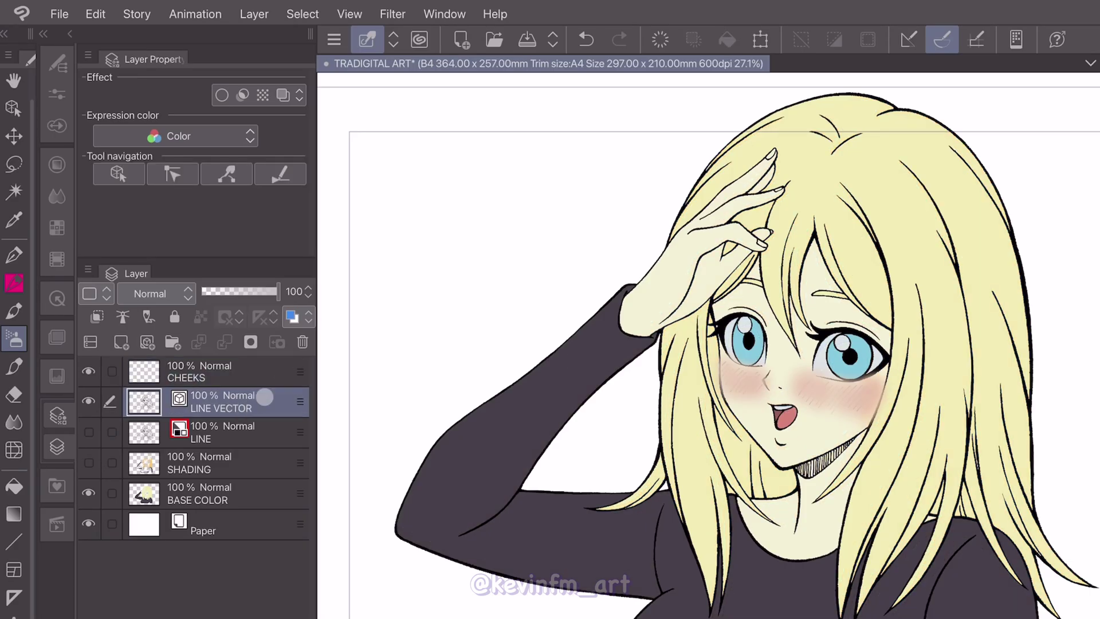
click(123, 319)
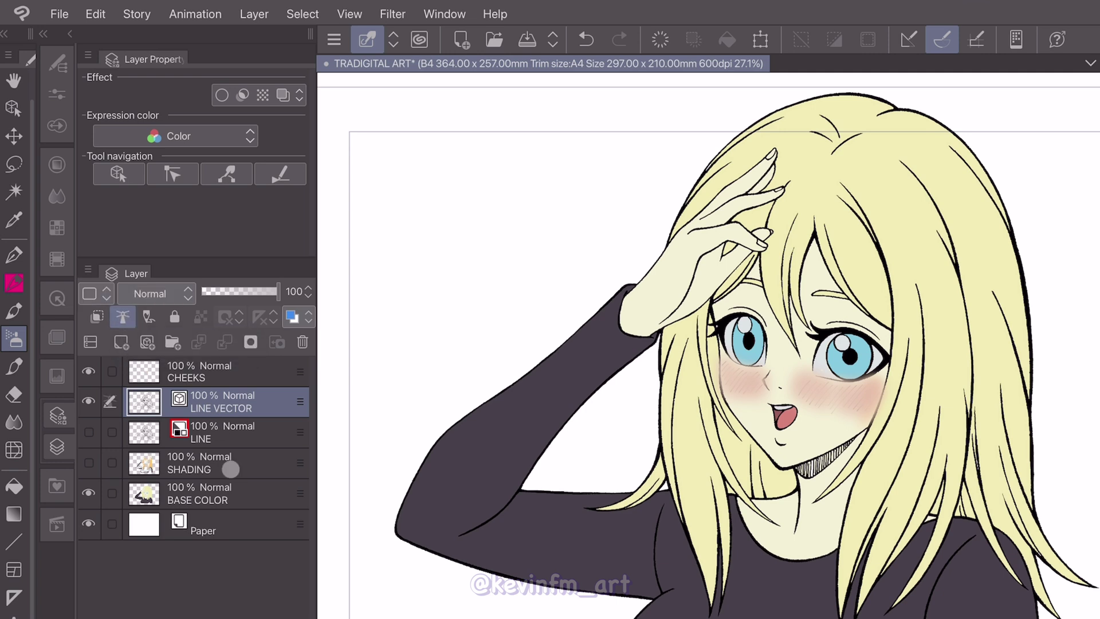
Open Shading Assist for the BASE COLOR layer and shrink the shadow manipulator ring slightly on the canvas.
click(242, 500)
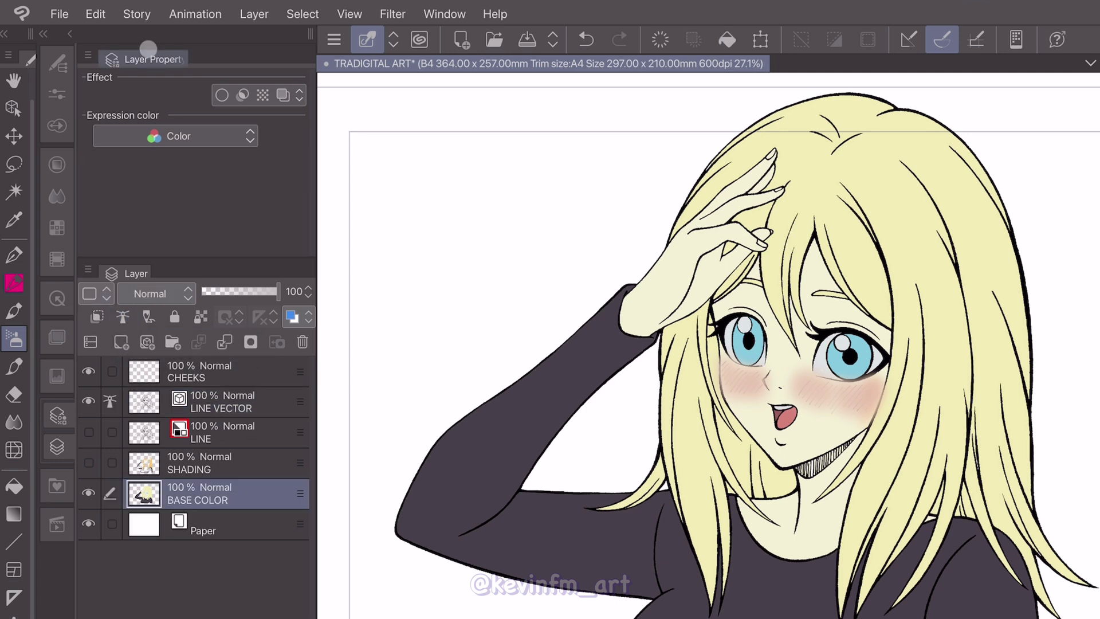
click(95, 14)
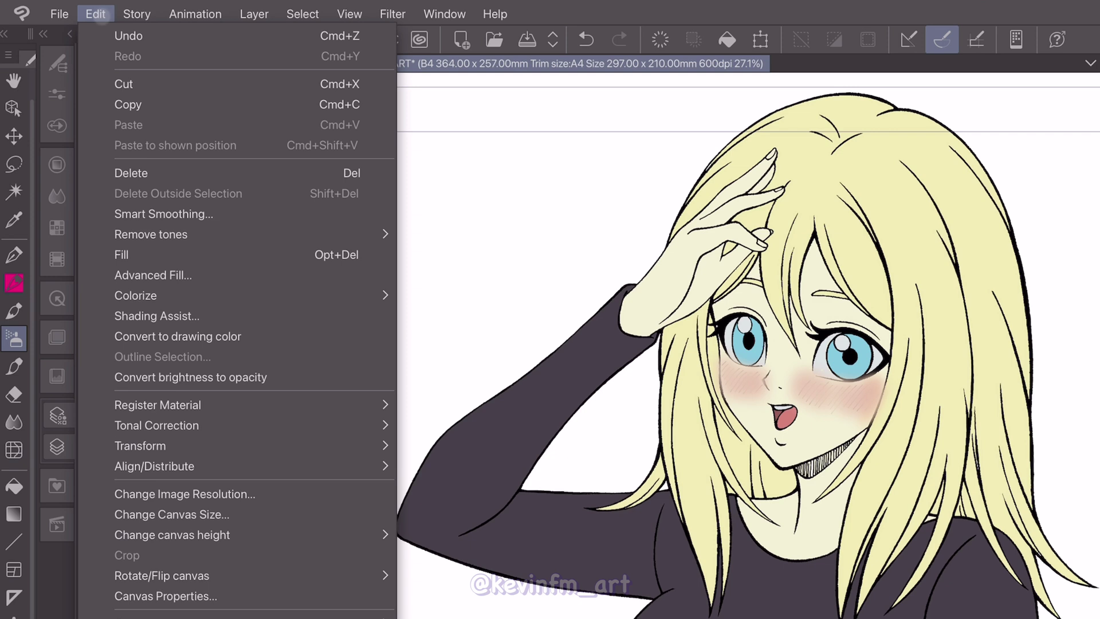
click(294, 314)
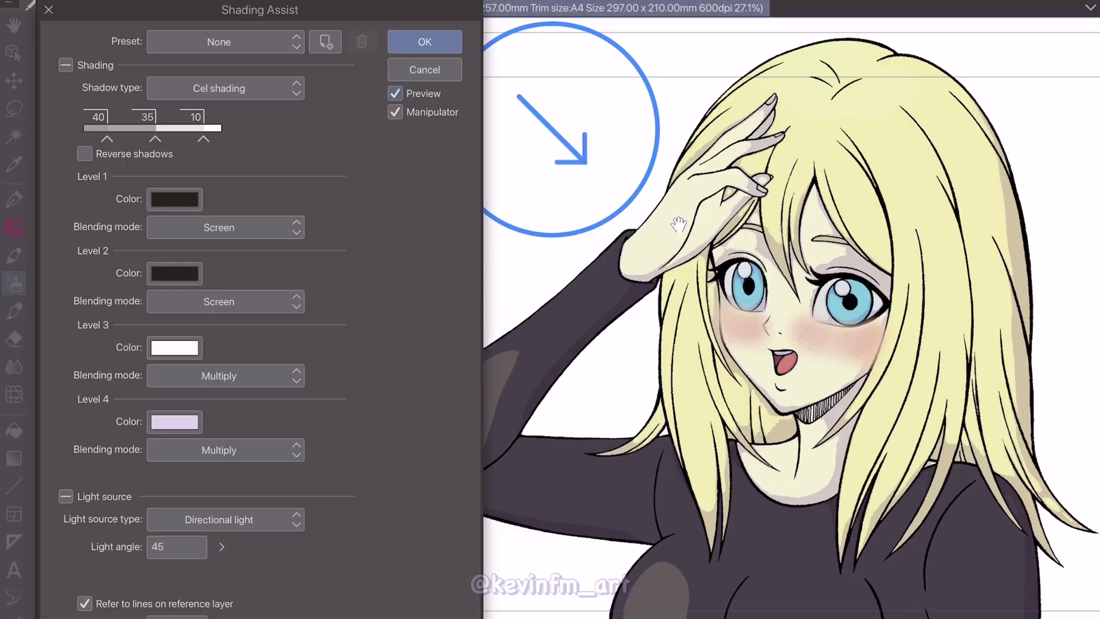
drag(635, 196, 623, 193)
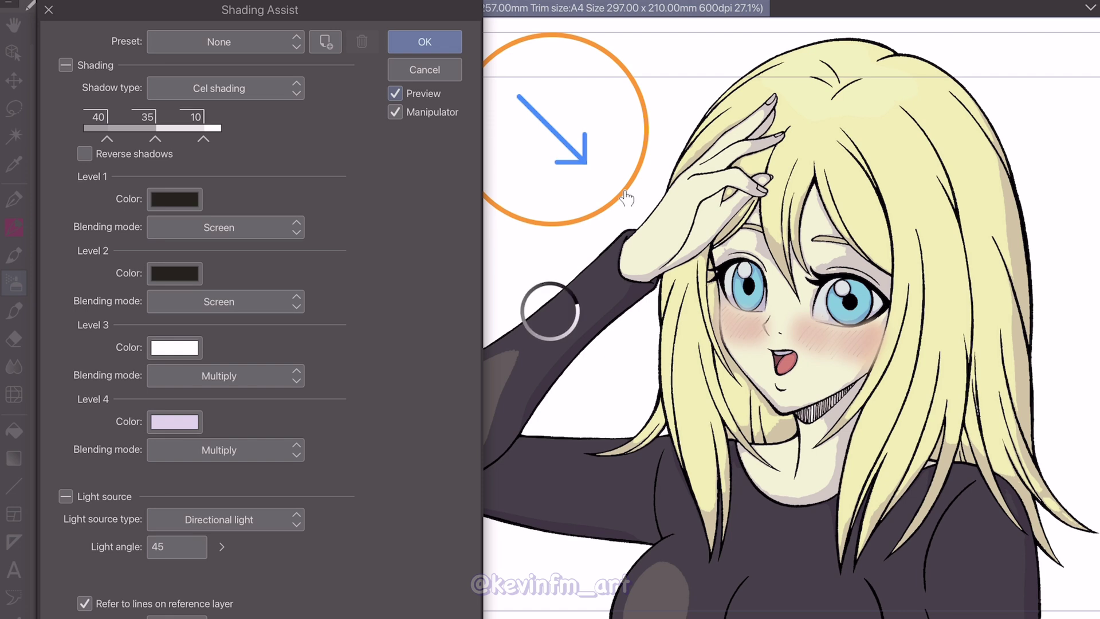
Try the Standard, Simple light and Faint backlight shading presets, resizing the shadow manipulator ring between them.
click(277, 41)
click(223, 85)
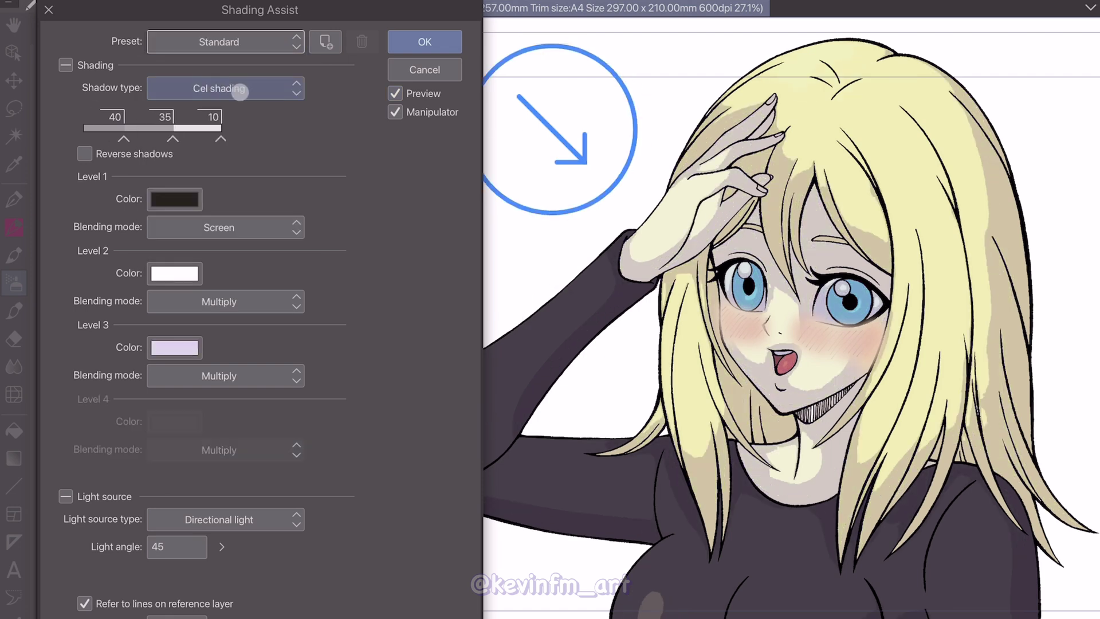
drag(599, 204, 633, 206)
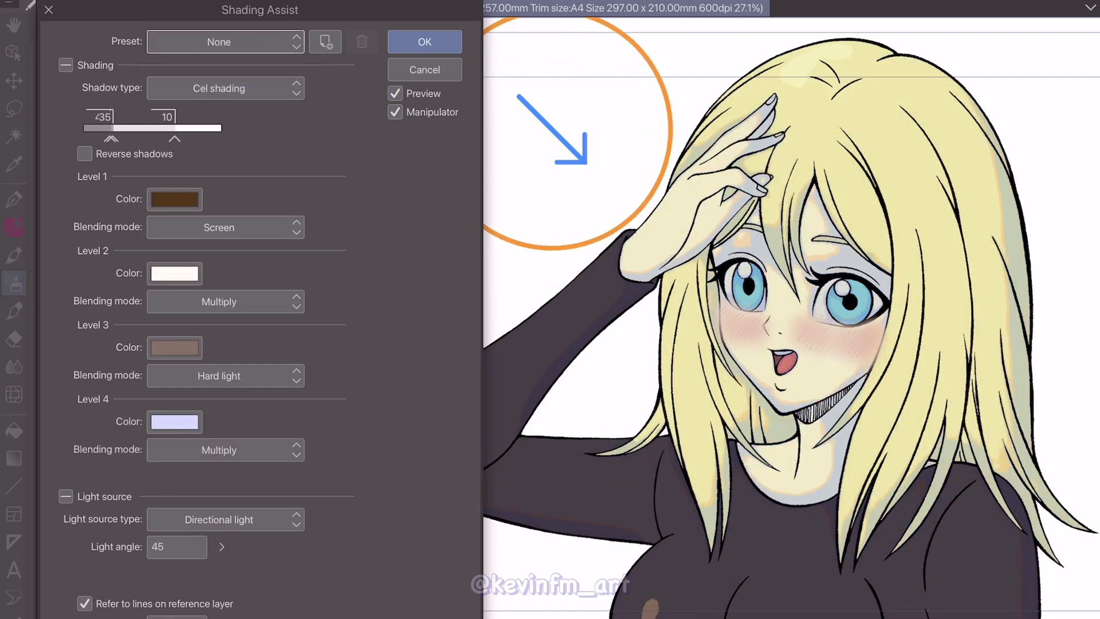
click(288, 49)
click(238, 156)
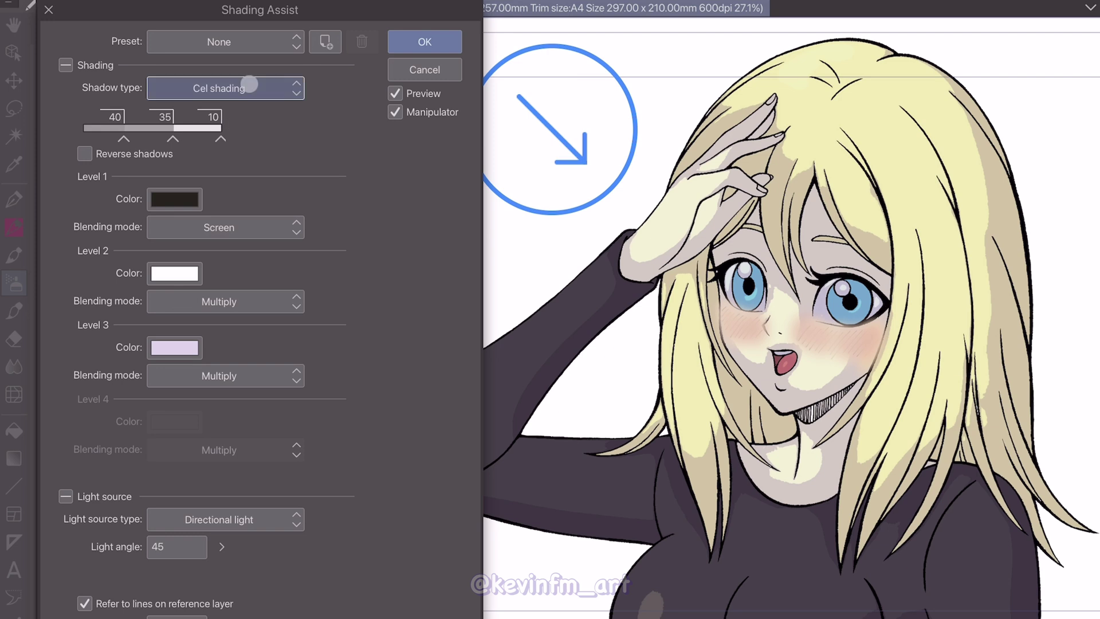
click(264, 43)
click(222, 175)
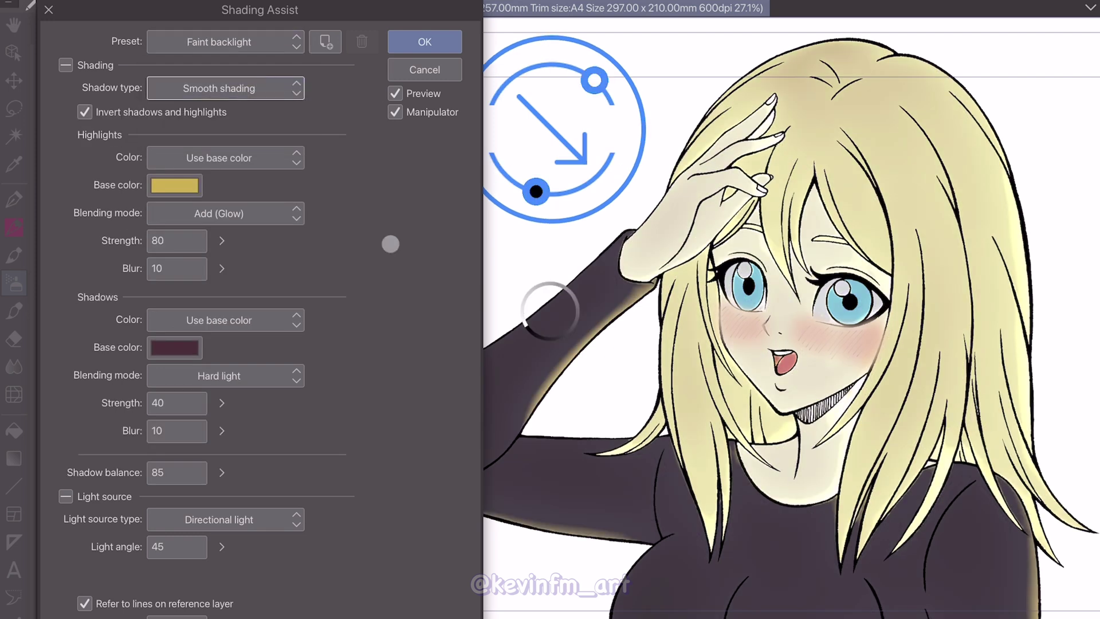
key(ctrl+z)
Try the Backlight, Stage light and Color light shading presets on the figure.
click(218, 41)
click(224, 191)
click(238, 46)
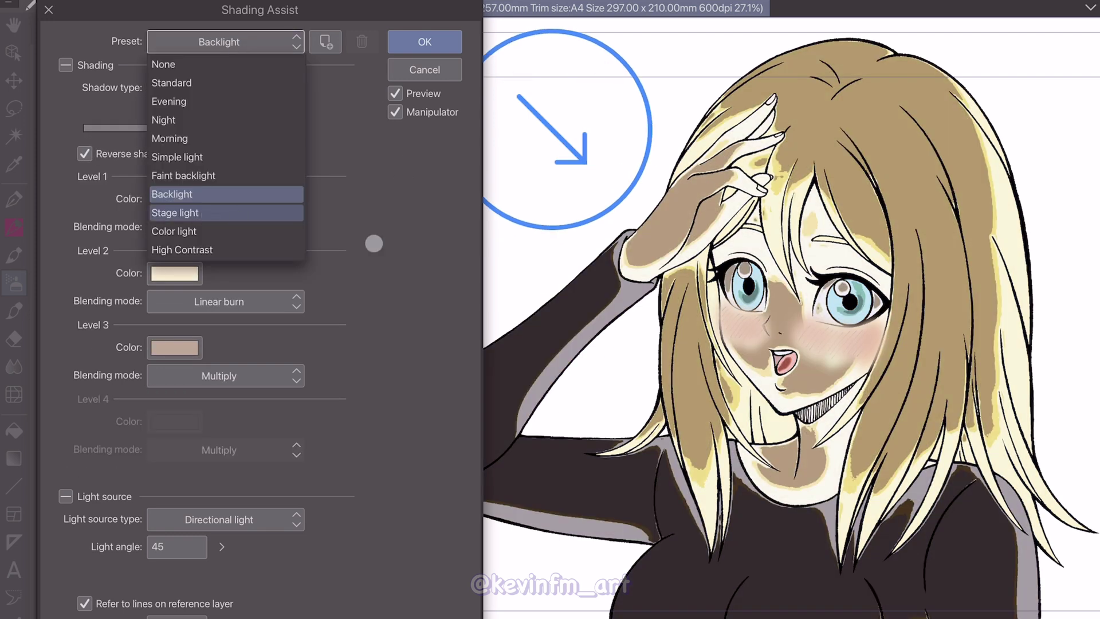
click(270, 211)
key(ctrl+z)
click(253, 41)
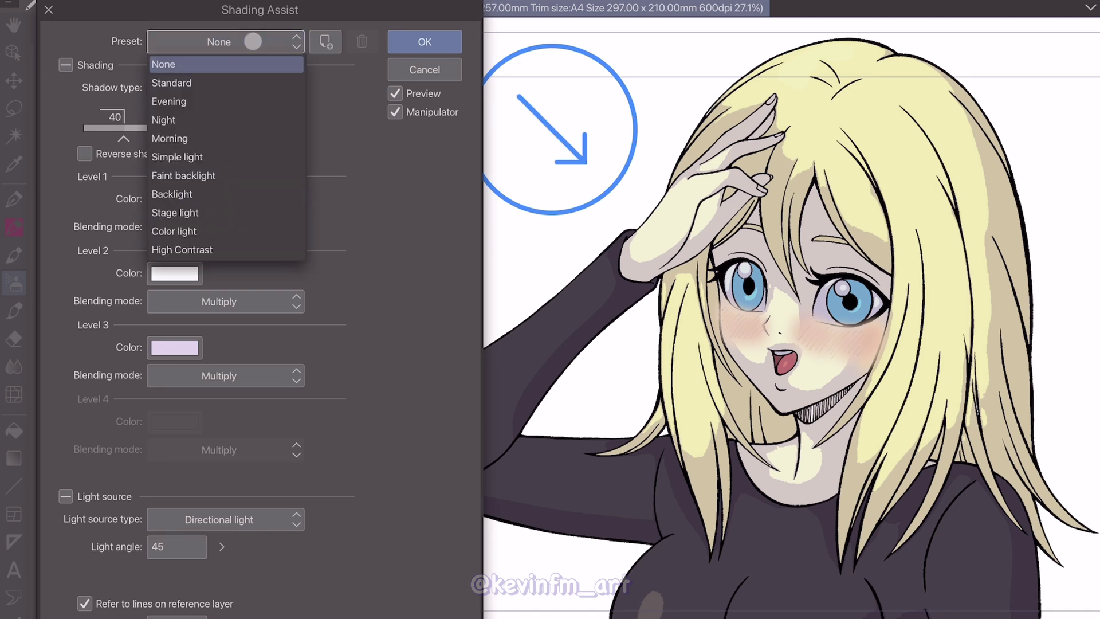
click(260, 229)
Choose the Standard shading preset, enlarge the shadow manipulator ring slightly and apply the automatic shading.
click(254, 42)
click(253, 81)
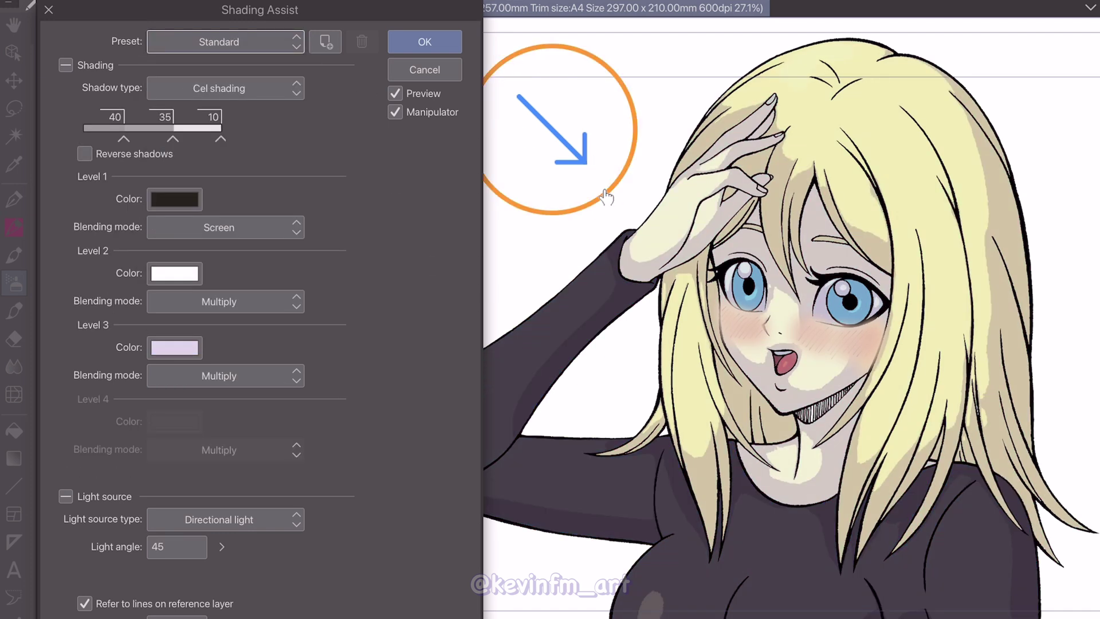
key(ctrl+z)
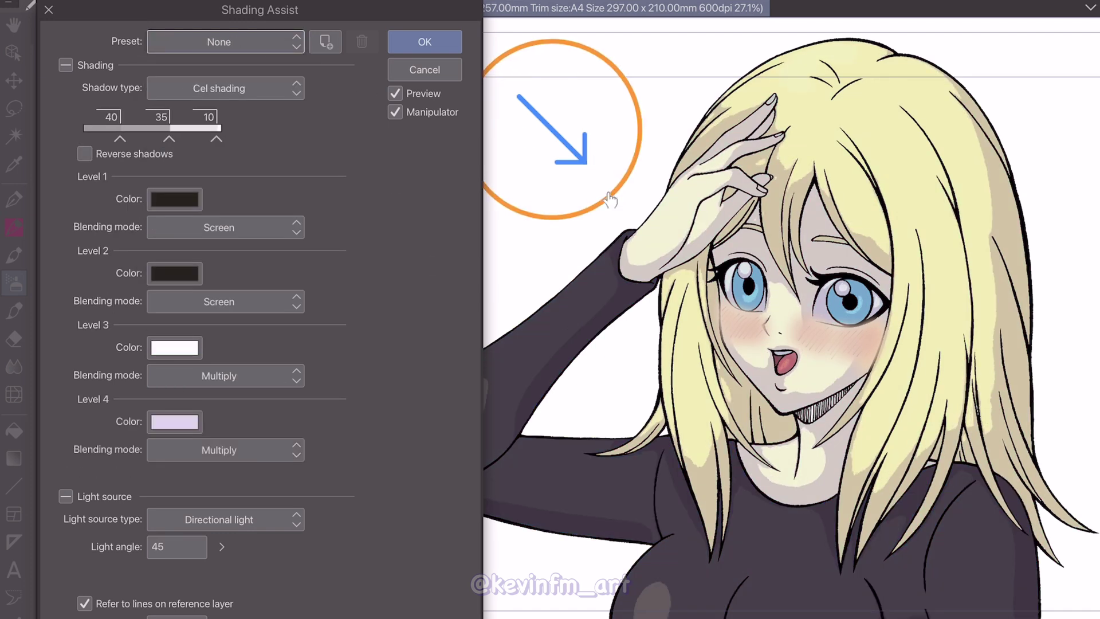
drag(609, 194, 613, 194)
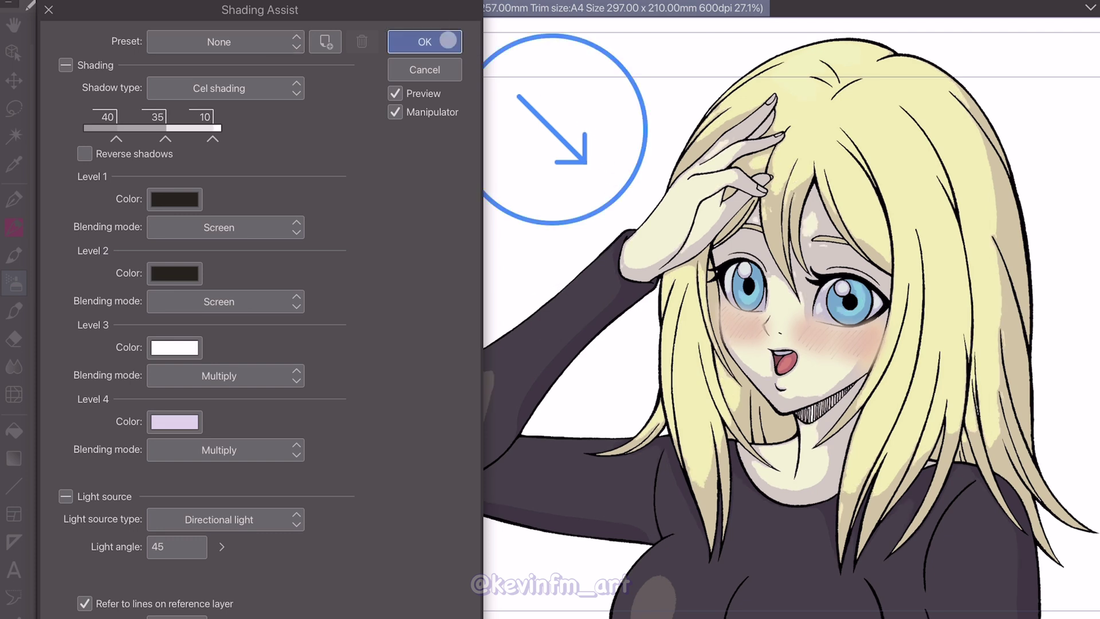
click(448, 40)
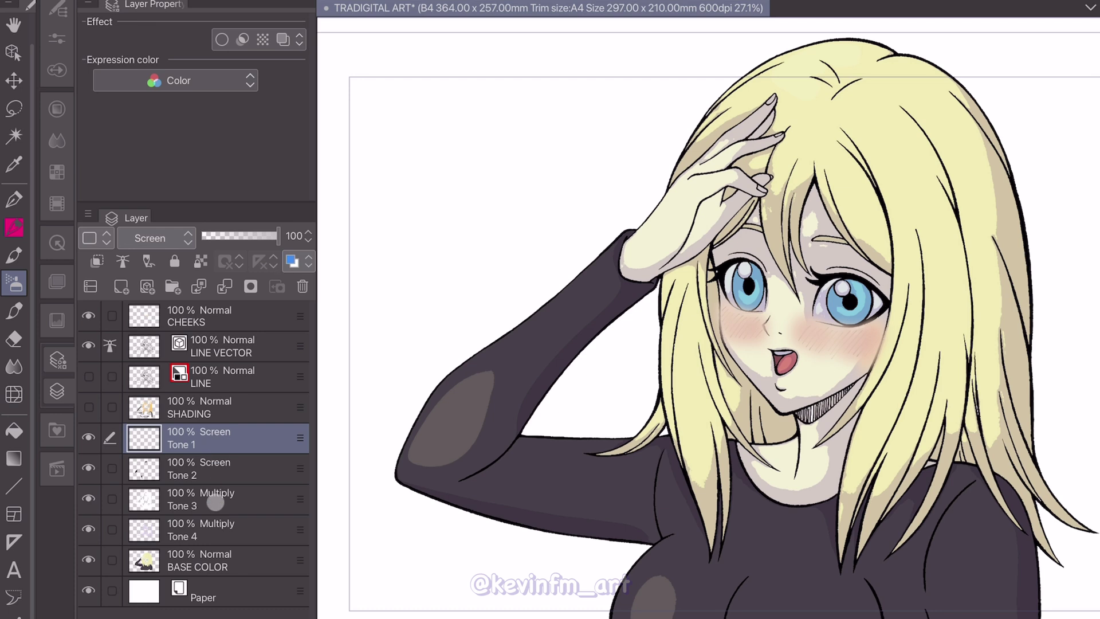
Hide the Tone 1, Tone 2 and Tone 3 layers and refine the shadows on the Tone 4 layer with the pen.
click(208, 527)
click(95, 535)
click(95, 535)
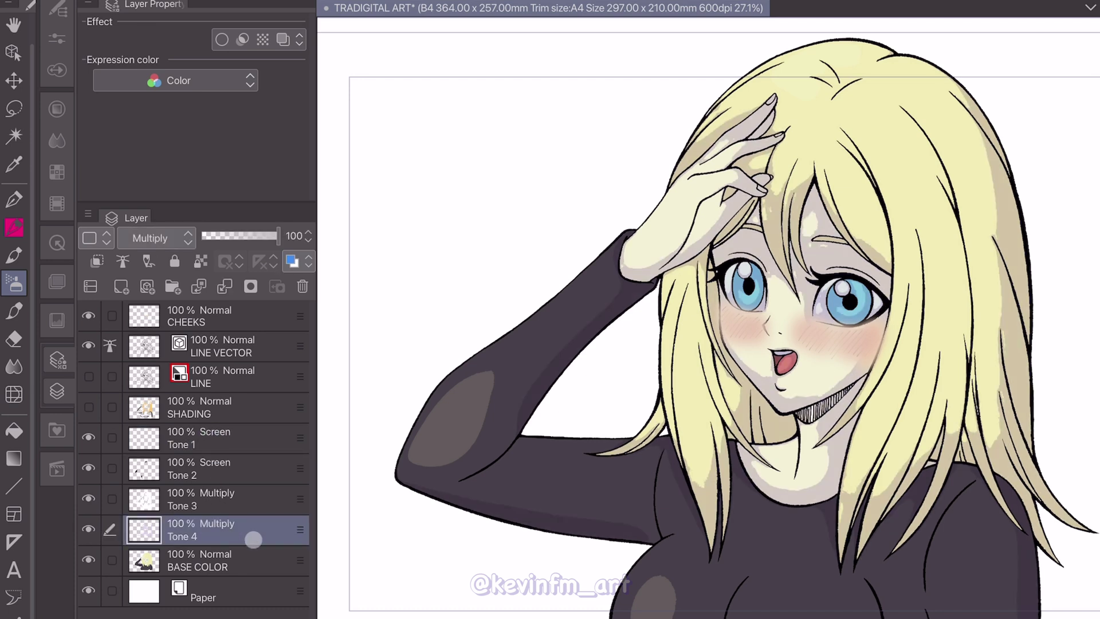
key(i)
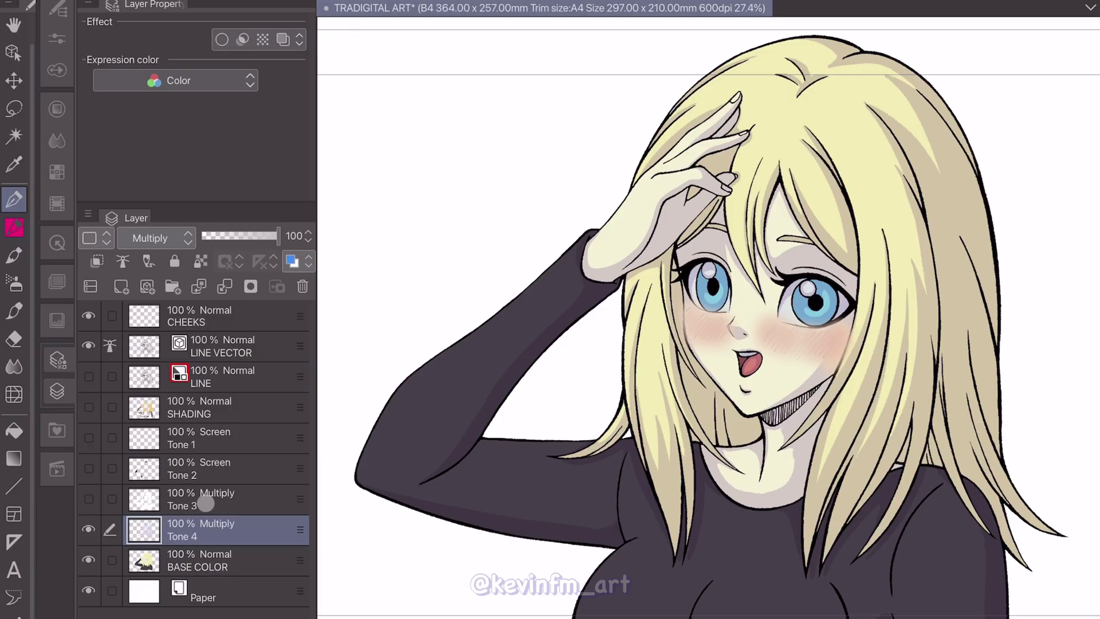
Delete the Tone 1, Tone 2 and Tone 3 layers together.
click(206, 503)
shift+click(195, 438)
click(302, 287)
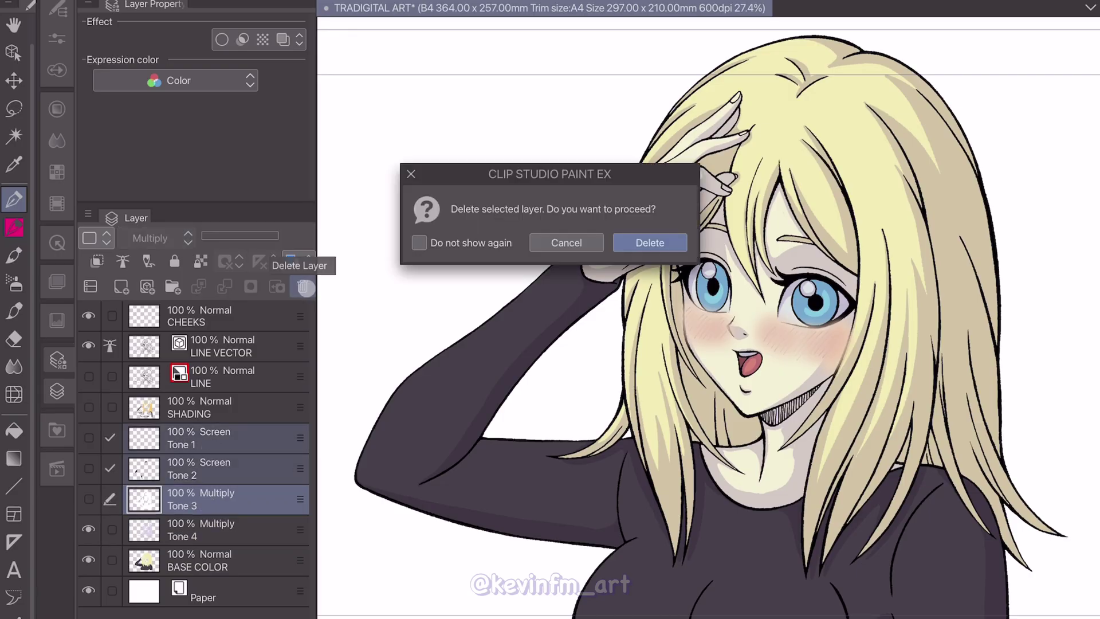
click(647, 241)
Compare the Tone 4 and SHADING layers by toggling their visibility, leaving Tone 4 hidden and SHADING shown and selected.
click(90, 437)
click(89, 407)
click(89, 408)
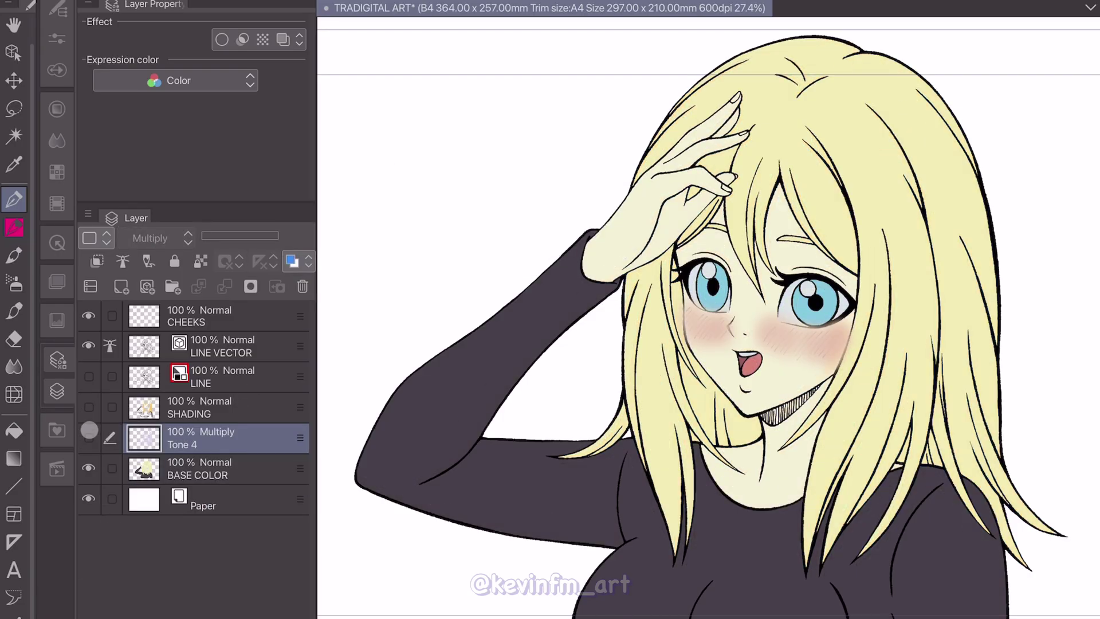
click(89, 437)
click(89, 437)
click(90, 407)
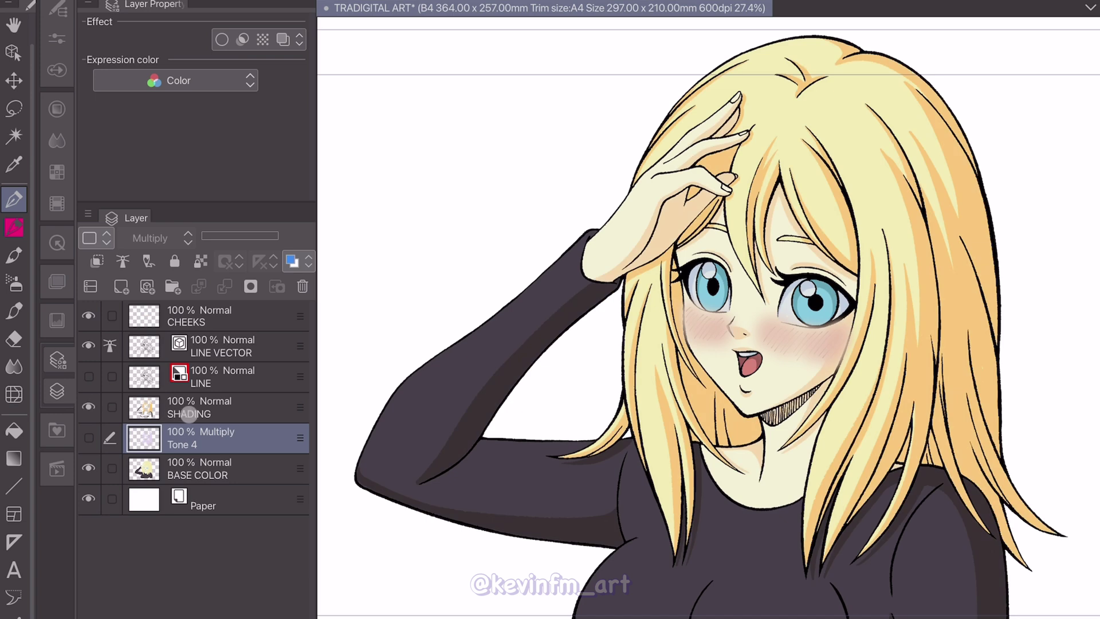
click(188, 415)
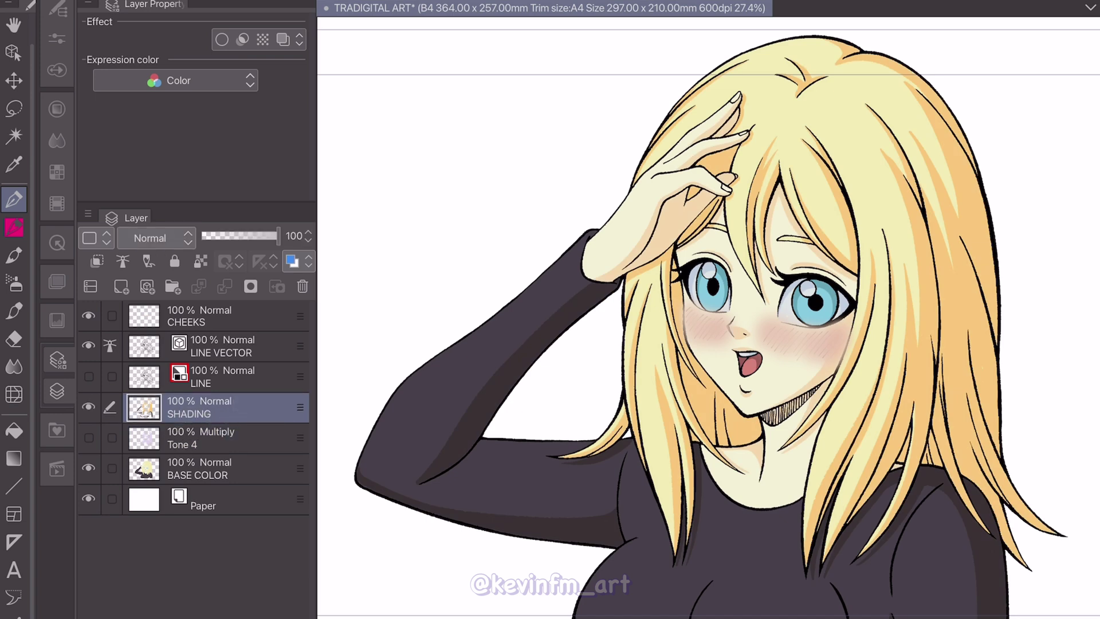
Add a new raster layer directly above LINE VECTOR and name it COLOR LINE.
click(228, 345)
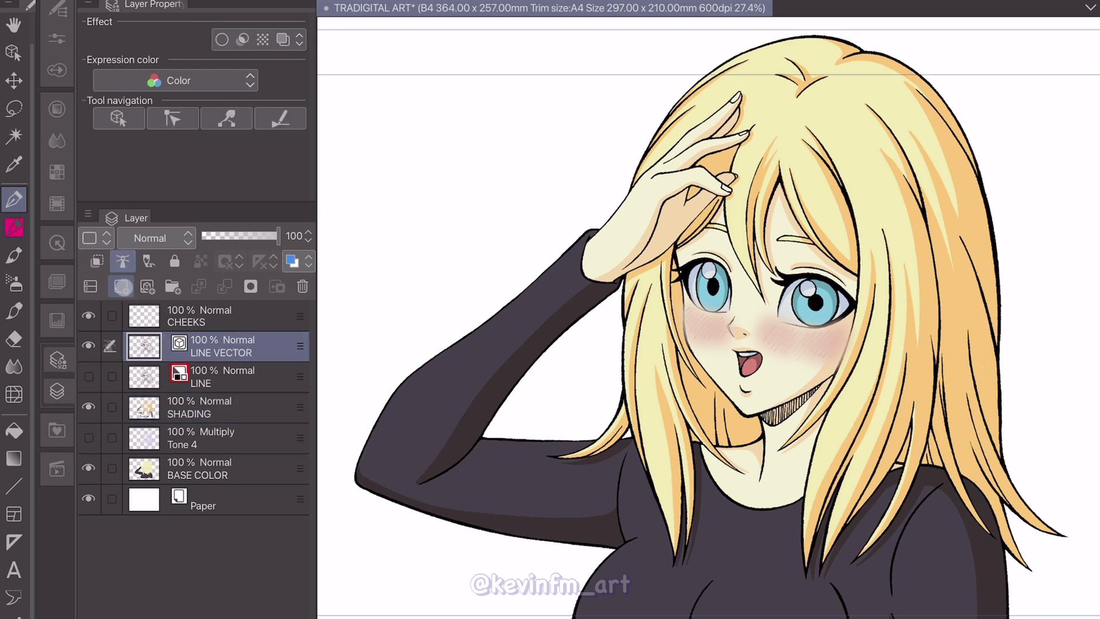
click(121, 286)
double_click(234, 348)
text(COLOR LINE)
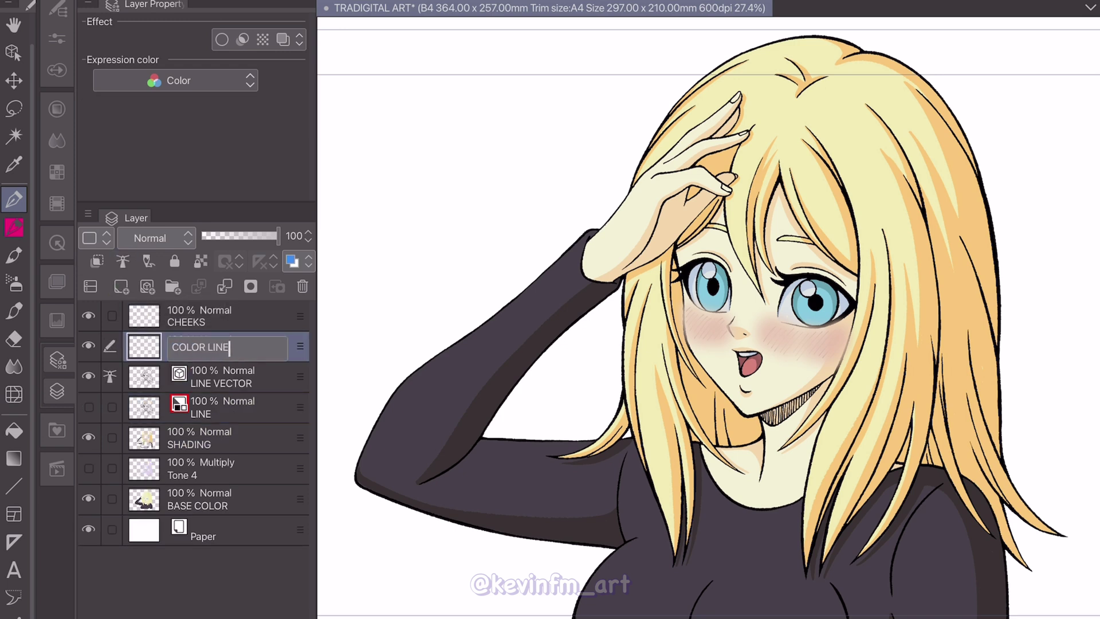
key(Return)
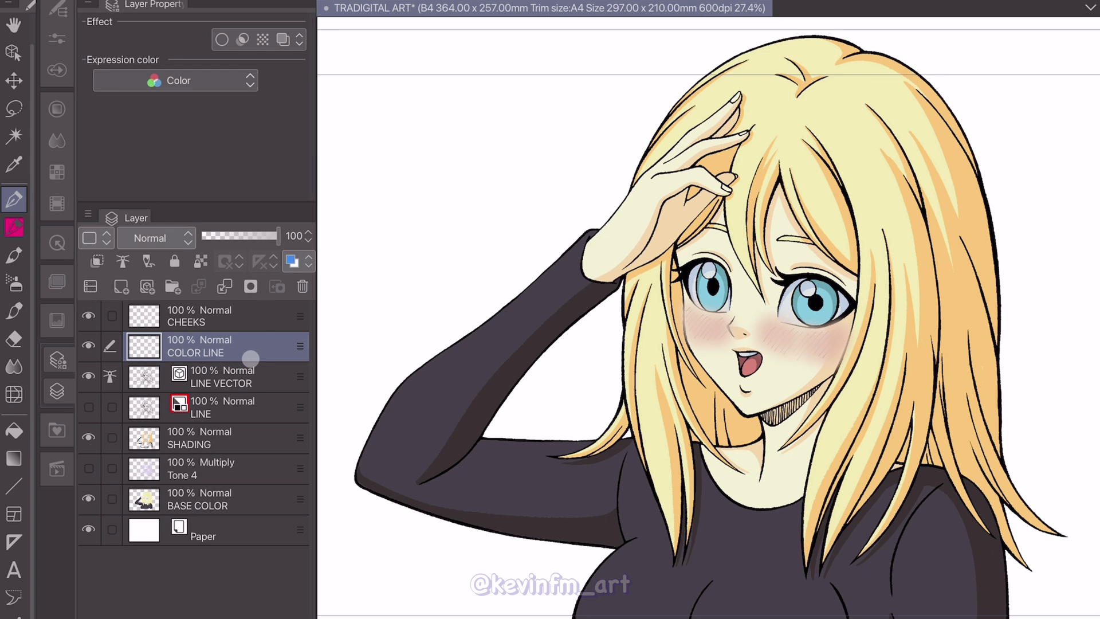
Clip the COLOR LINE layer to the layer below and fill it with dark brown to recolor the line art.
click(98, 262)
click(57, 319)
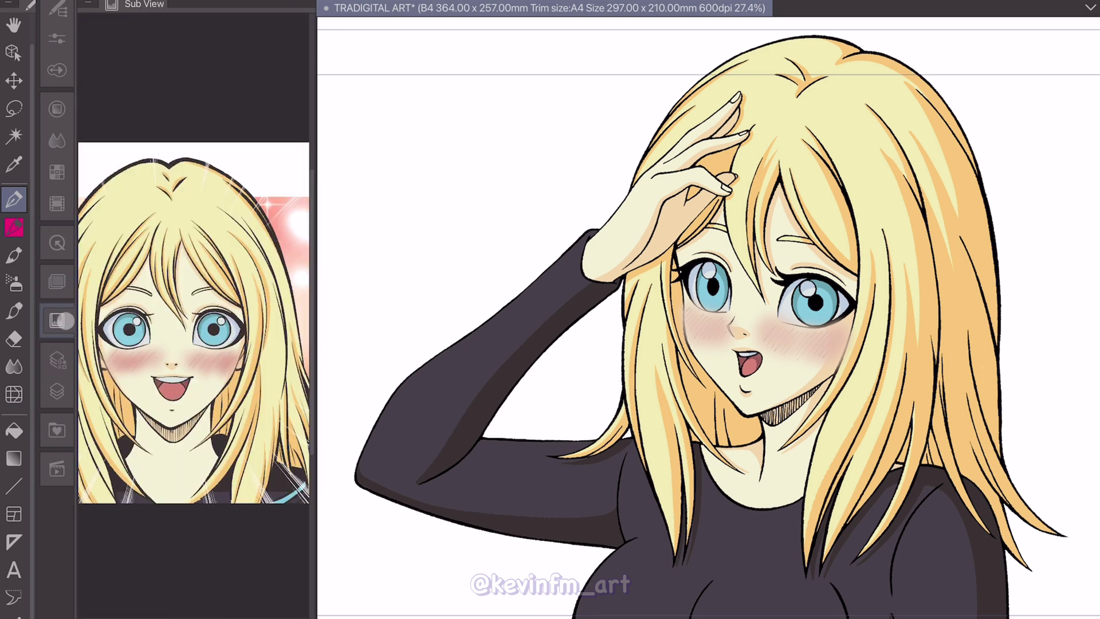
click(57, 391)
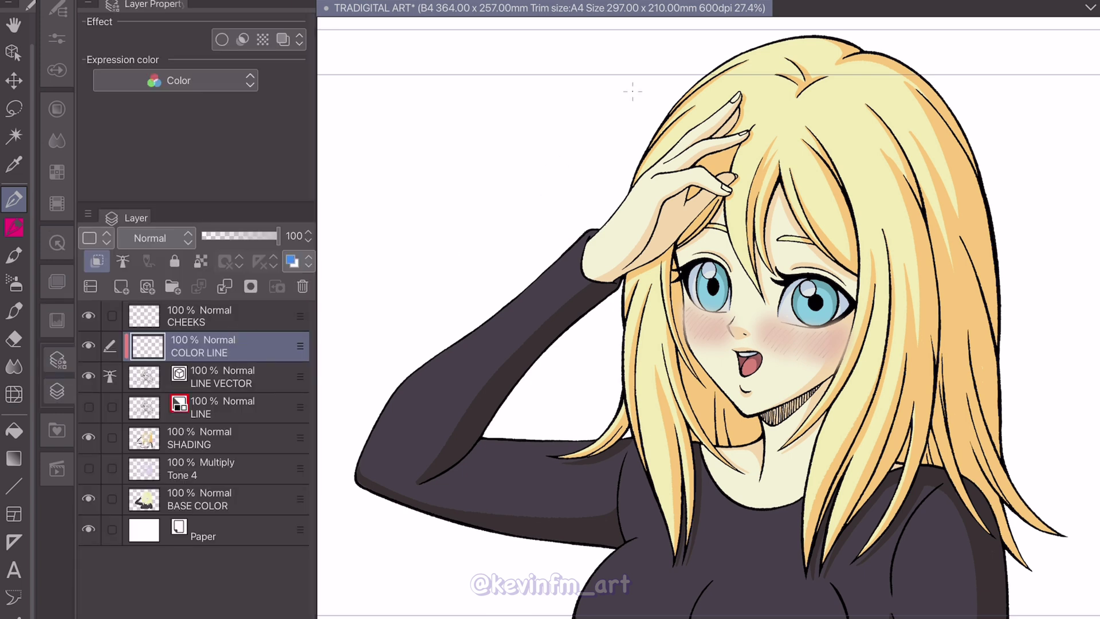
click(737, 11)
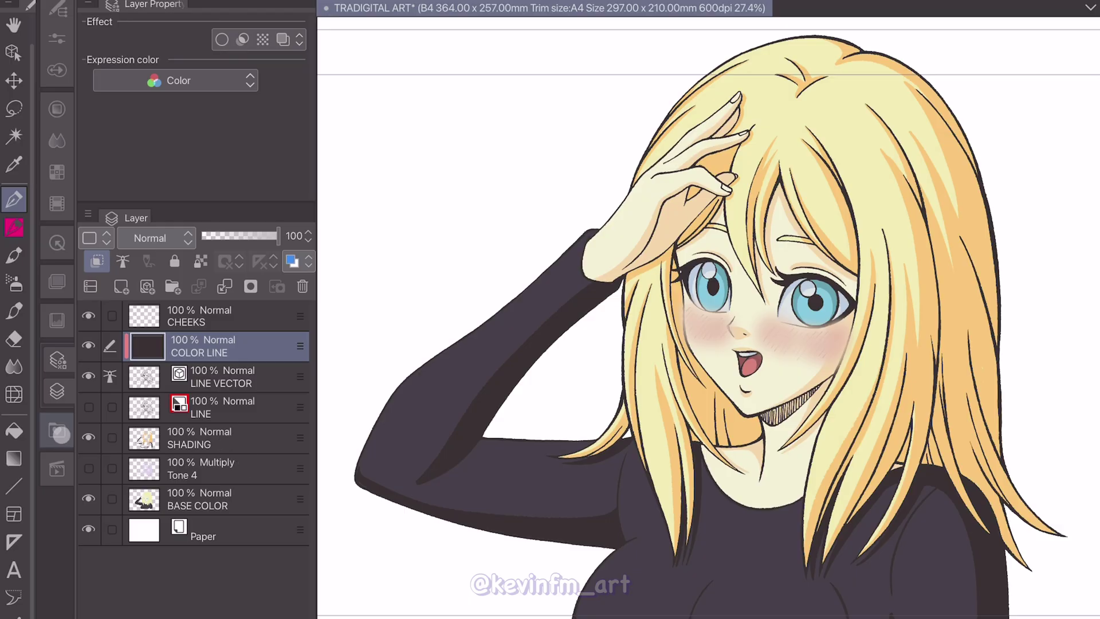
Place the favorite material 001-imag background on the canvas behind the character.
click(57, 431)
drag(252, 524, 594, 393)
key(ctrl+minus)
key(ctrl+plus)
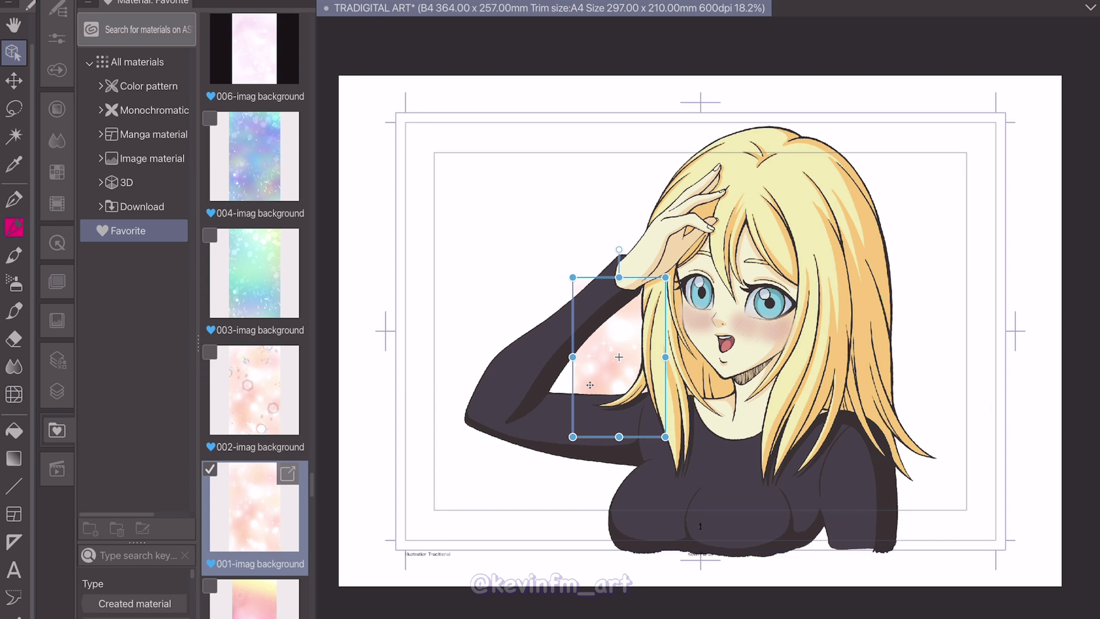
Enlarge and stretch the background image to cover the full page width, then shift it up slightly.
drag(571, 354, 331, 354)
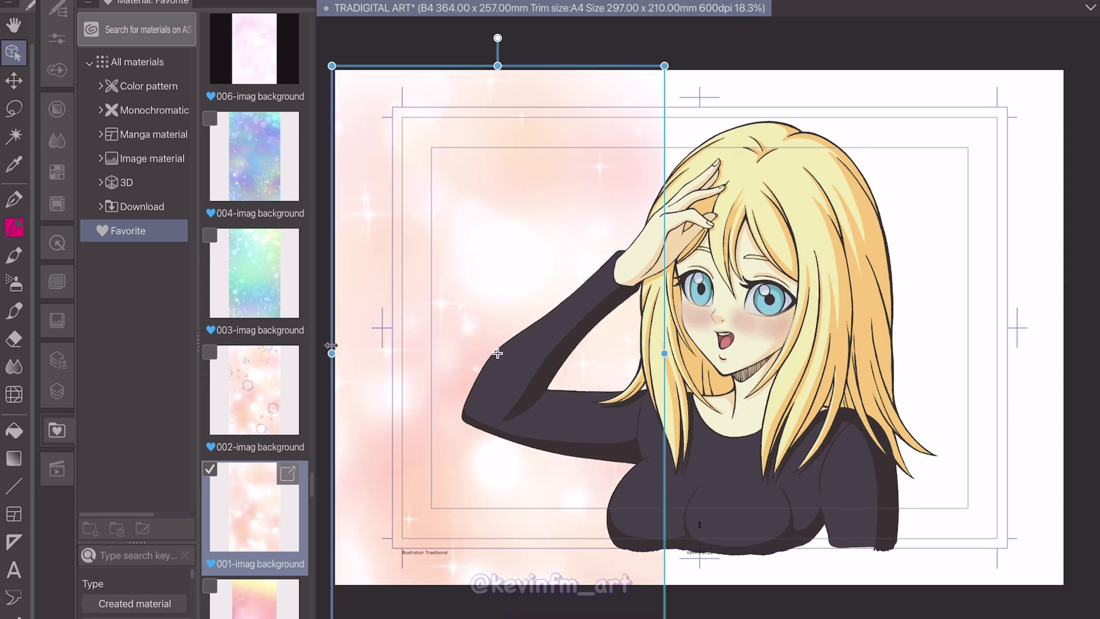
drag(664, 354, 1067, 315)
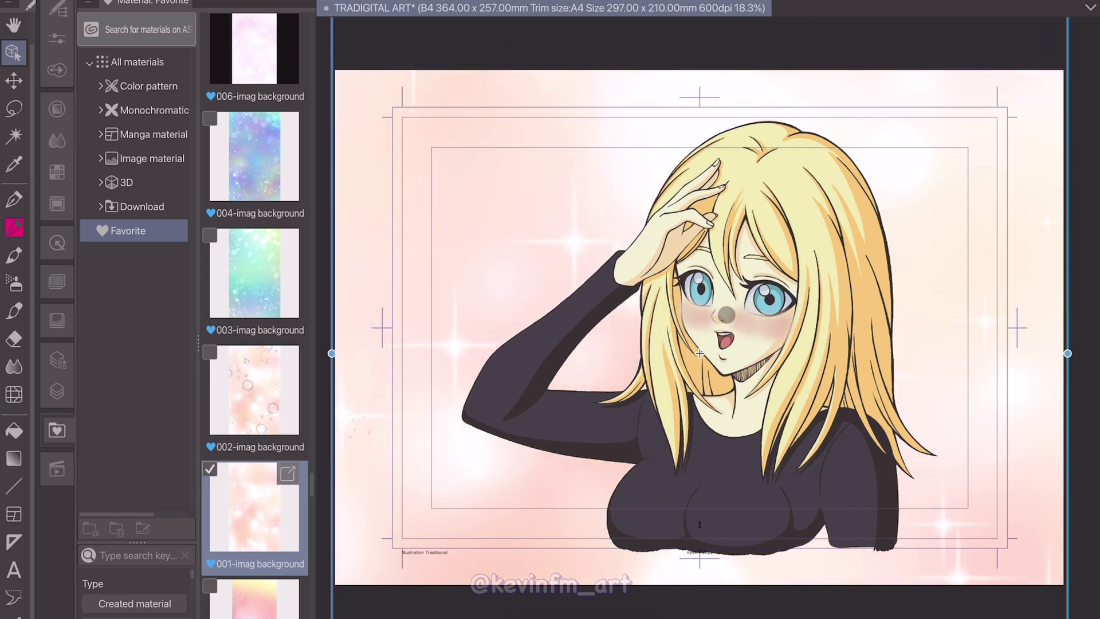
drag(726, 315, 725, 264)
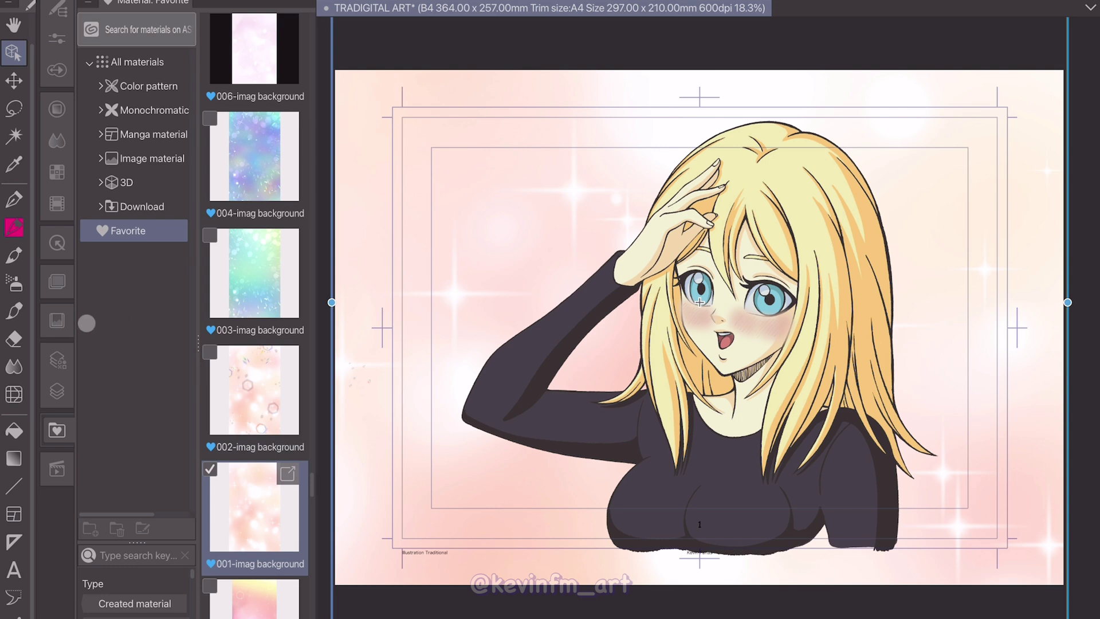
Duplicate the 001 background layer and set the copy's blending mode to Multiply.
click(57, 390)
scroll(700, 302, up, 3)
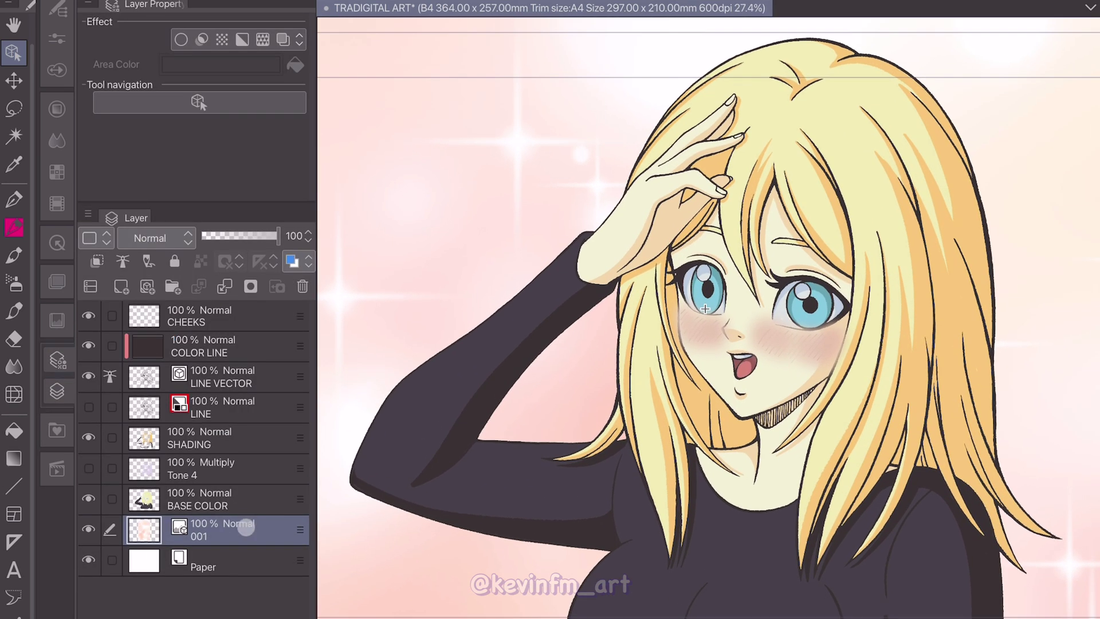
right_click(246, 523)
click(382, 194)
click(172, 238)
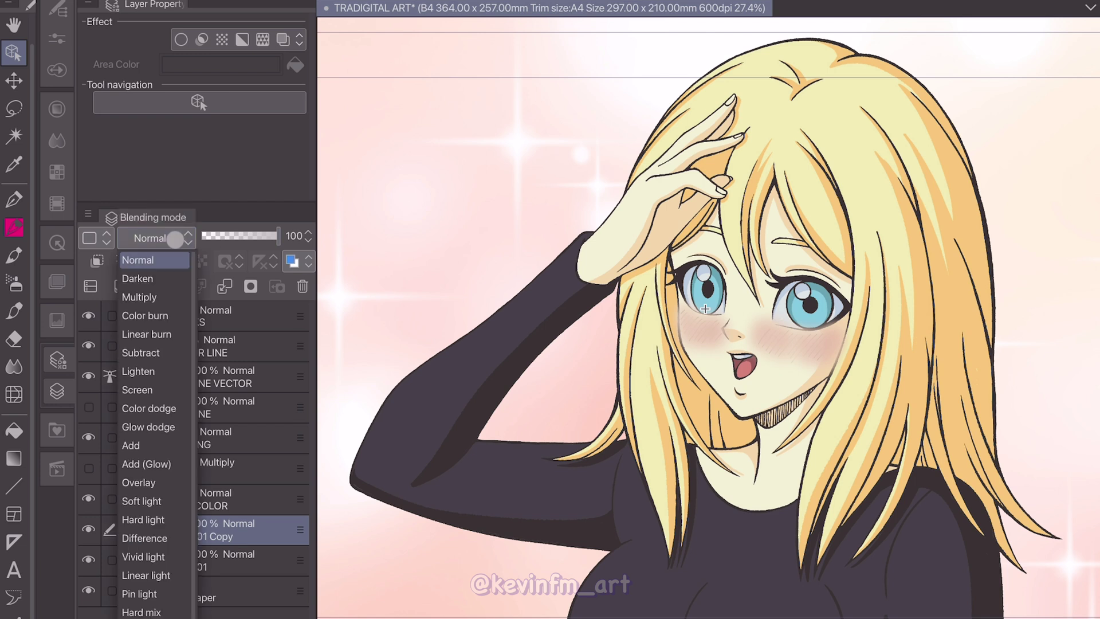
click(166, 290)
Duplicate the Multiply background layer two more times to intensify the backdrop colors.
right_click(260, 529)
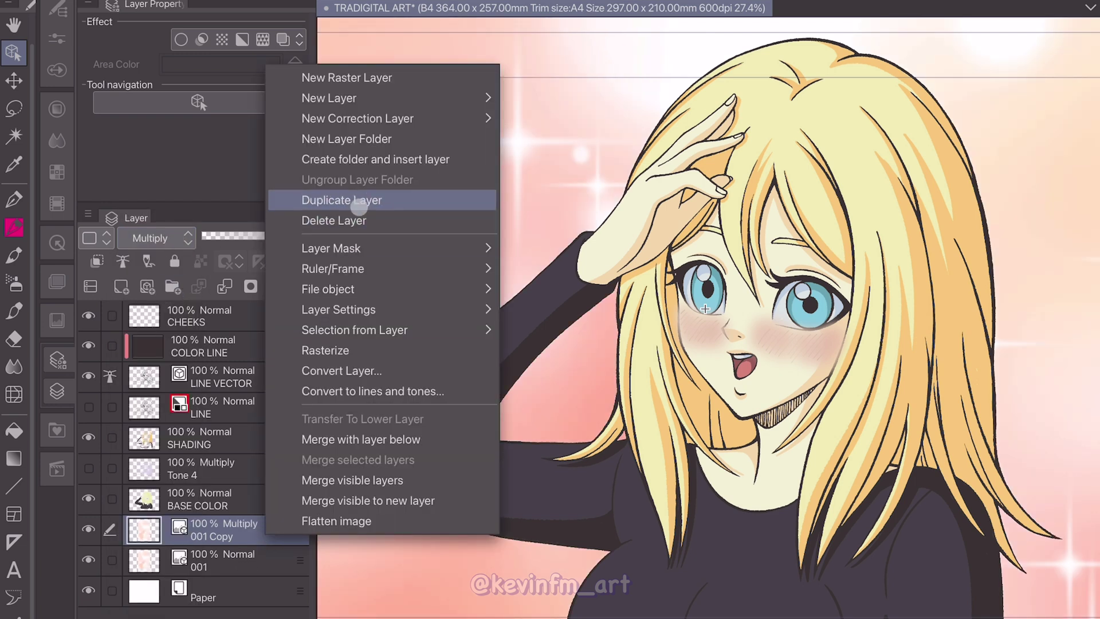
click(358, 202)
right_click(248, 538)
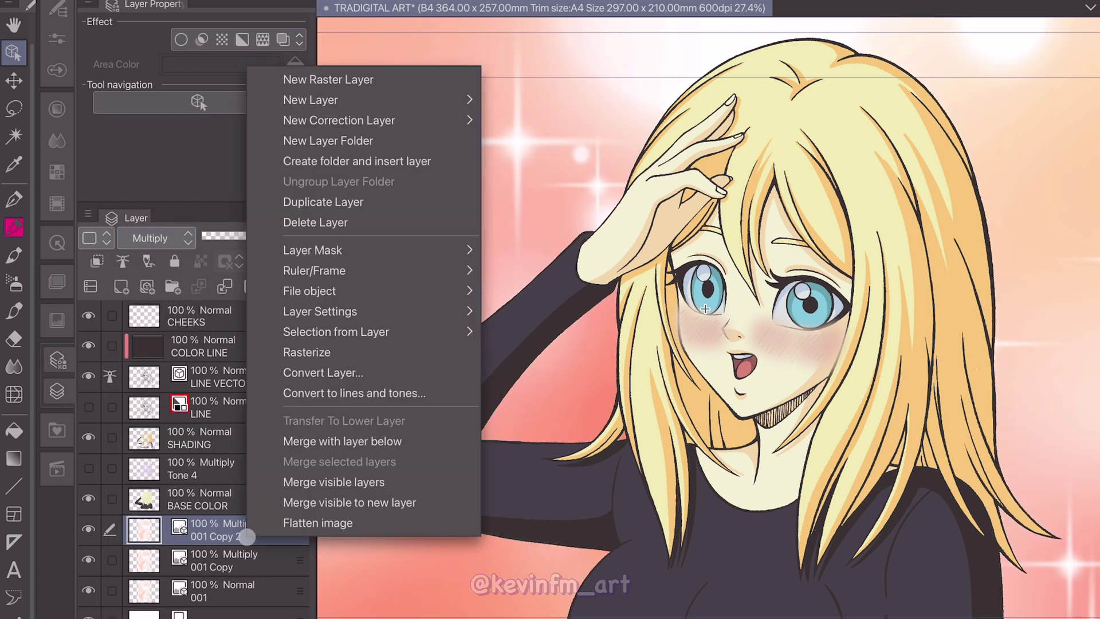
click(324, 204)
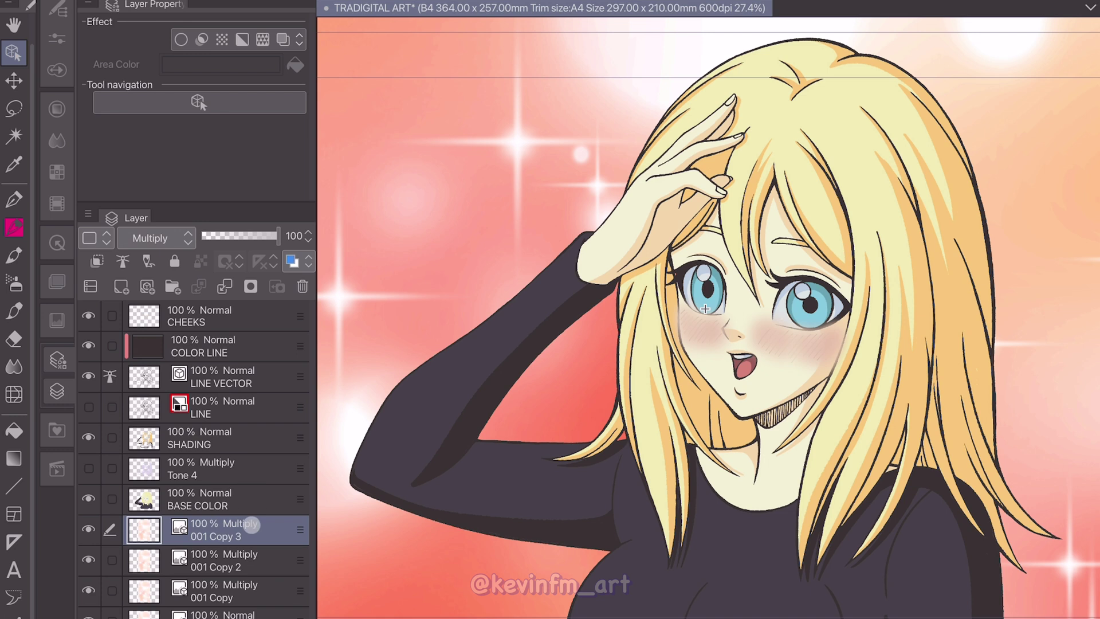
key(k)
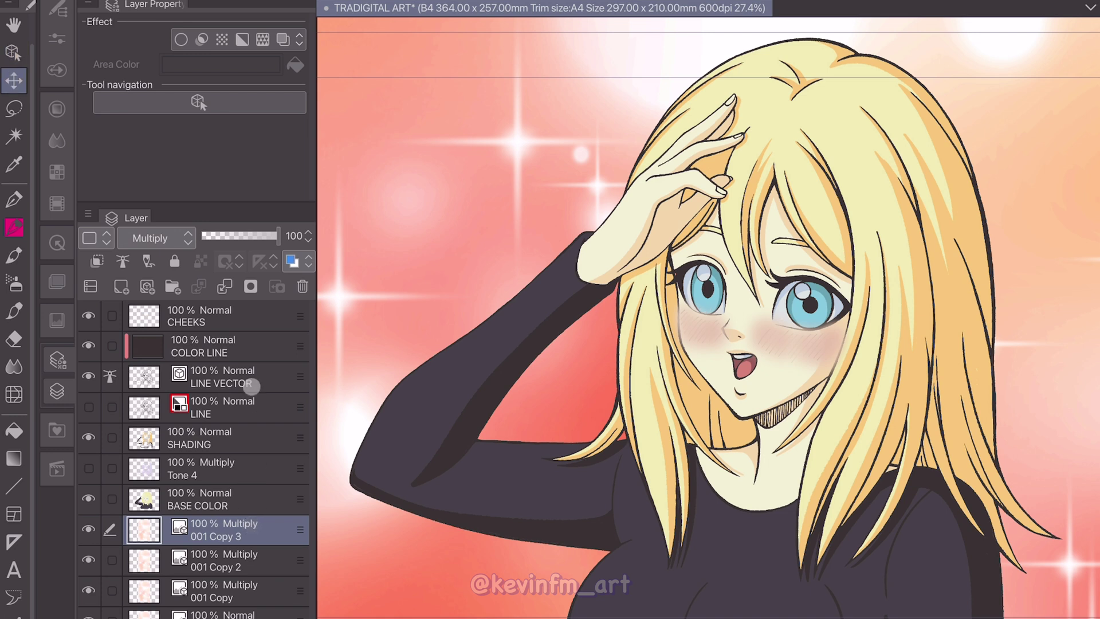
Create a new layer folder above the CHEEKS layer and name it ILLUSTRATION.
click(214, 316)
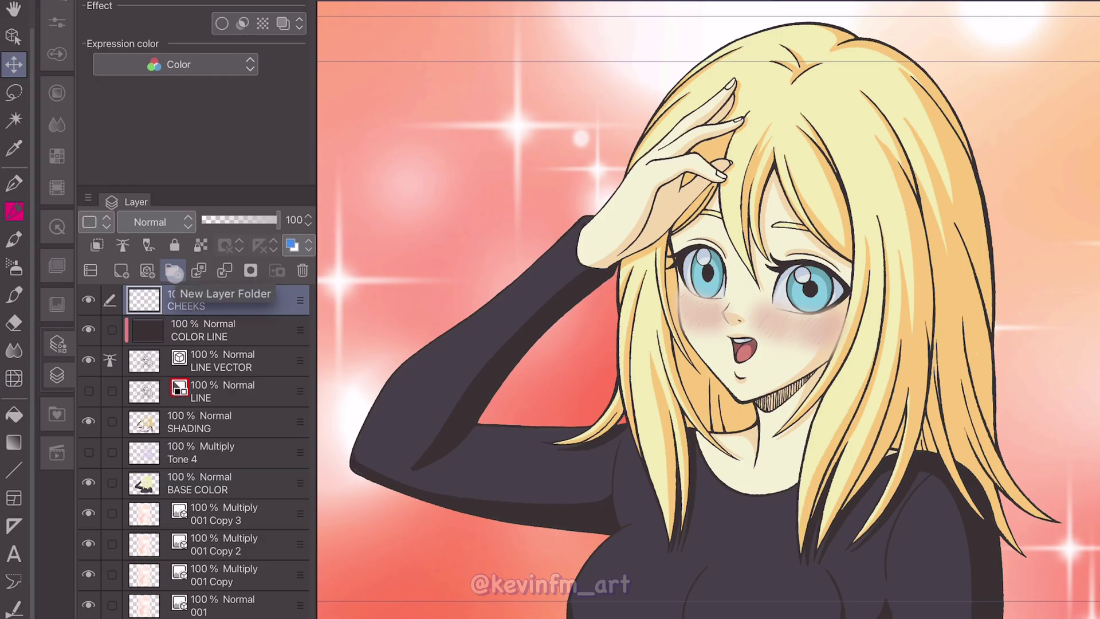
click(172, 271)
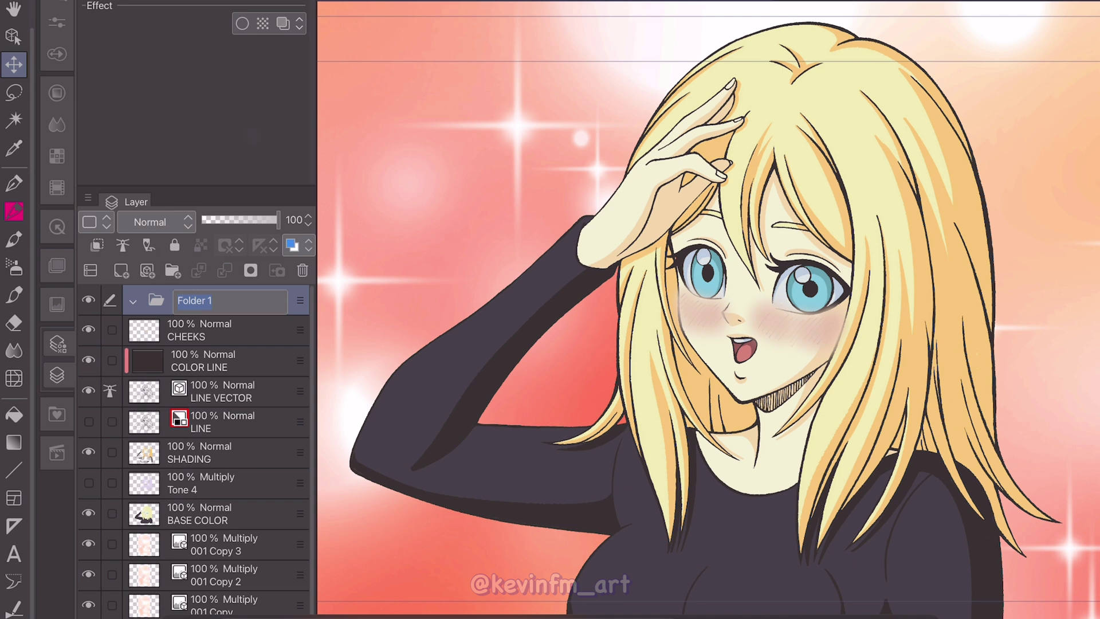
text(ILLUSTRATION)
key(Return)
Move all layers from CHEEKS down to the 001 background into the ILLUSTRATION folder and collapse it.
click(224, 324)
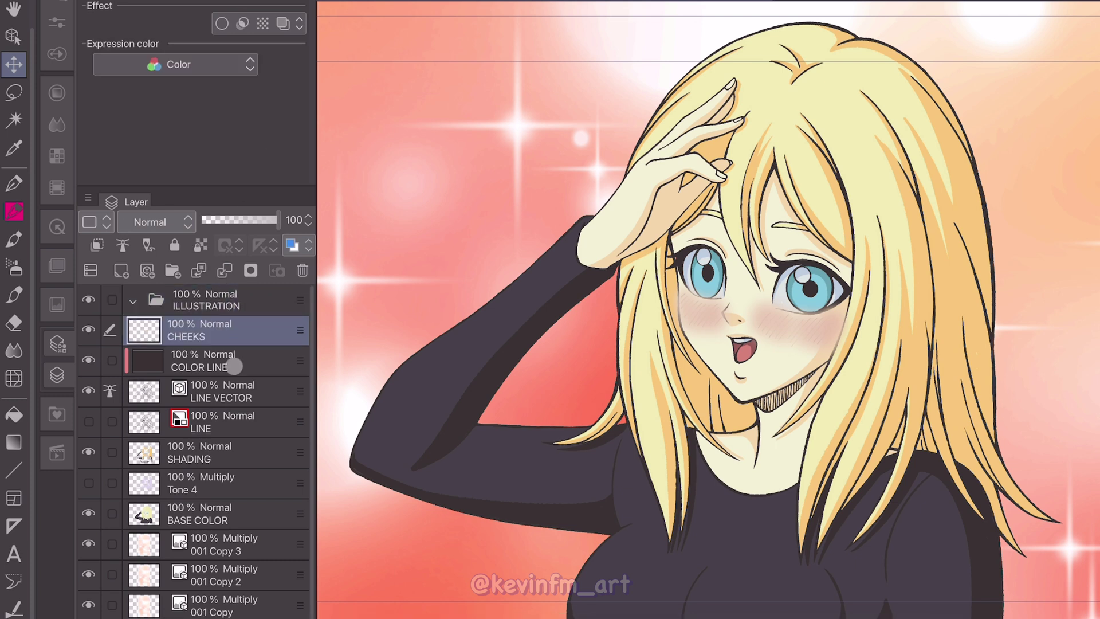
shift+click(249, 617)
drag(300, 330, 287, 301)
click(134, 299)
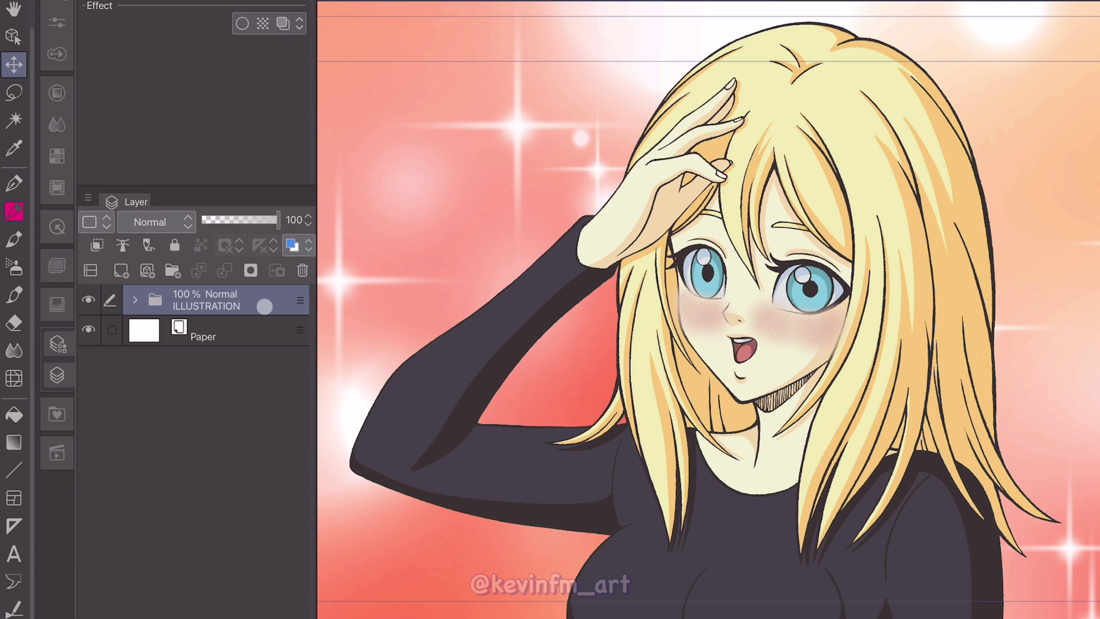
Rename the ILLUSTRATION folder as ORIGINAL.
double_click(269, 303)
text(ORIGINAL)
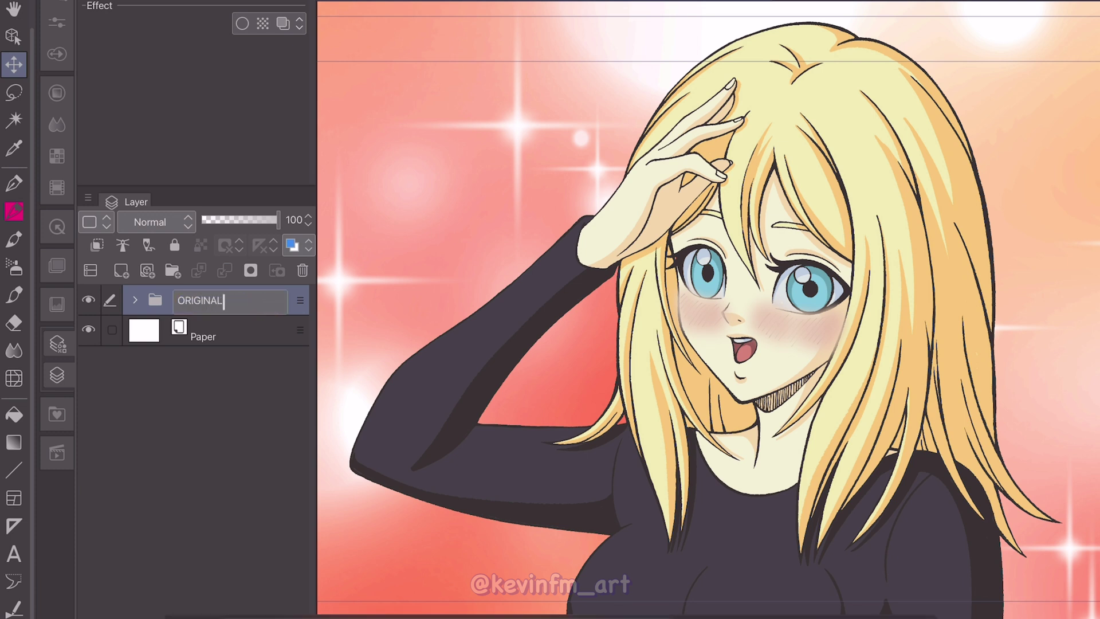
key(Return)
Duplicate the ORIGINAL folder and merge the copy into a single layer.
right_click(266, 304)
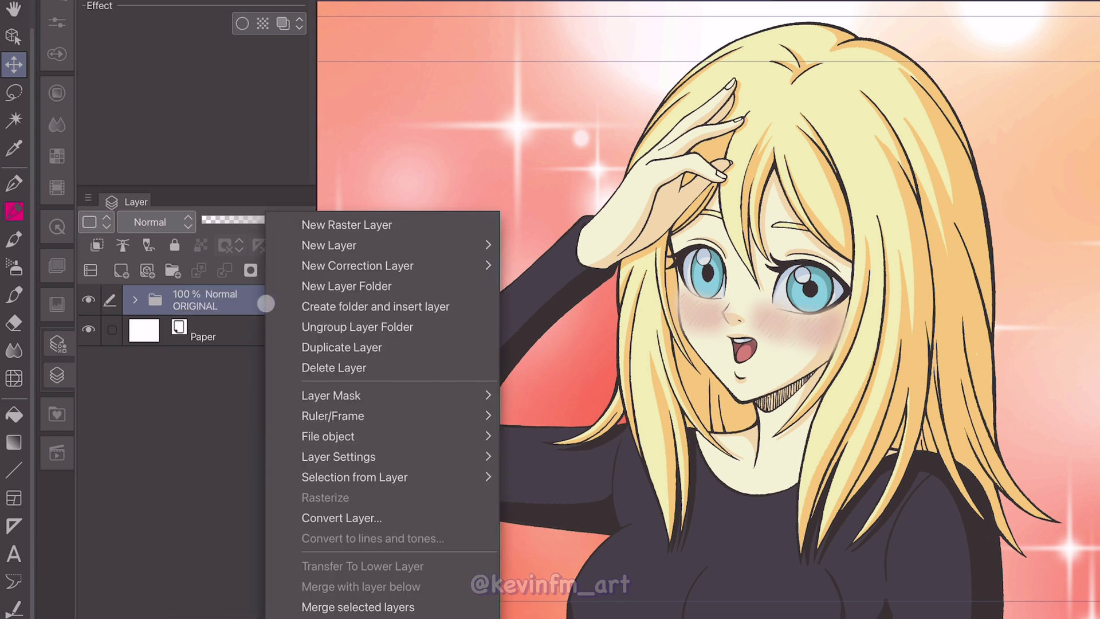
click(325, 347)
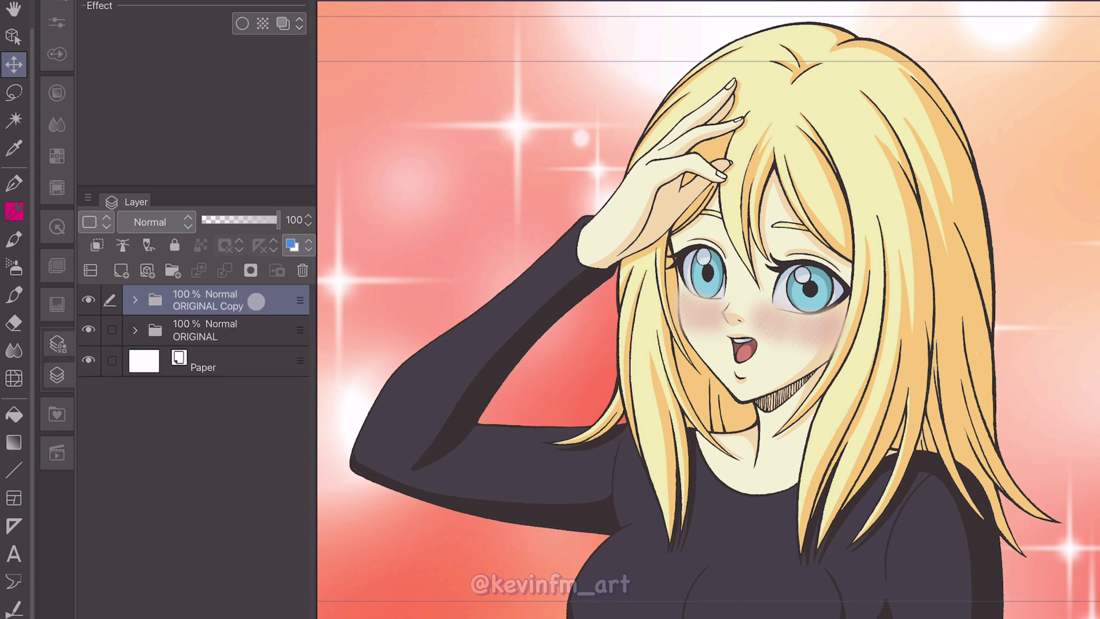
right_click(256, 301)
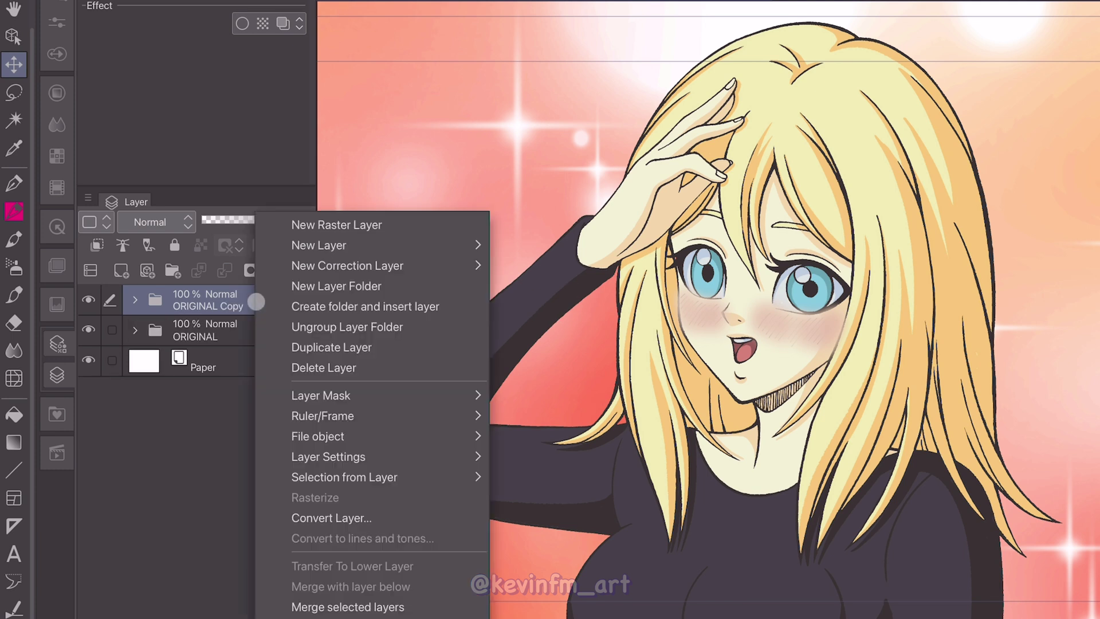
click(470, 606)
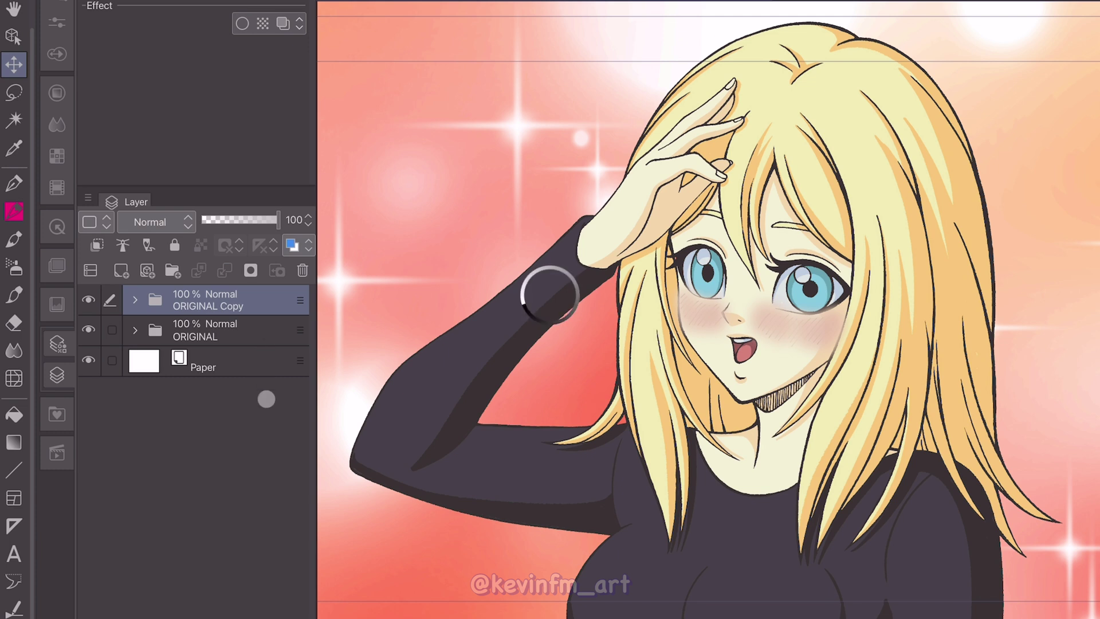
Rename the merged copy as FXs.
double_click(227, 306)
text(FXs)
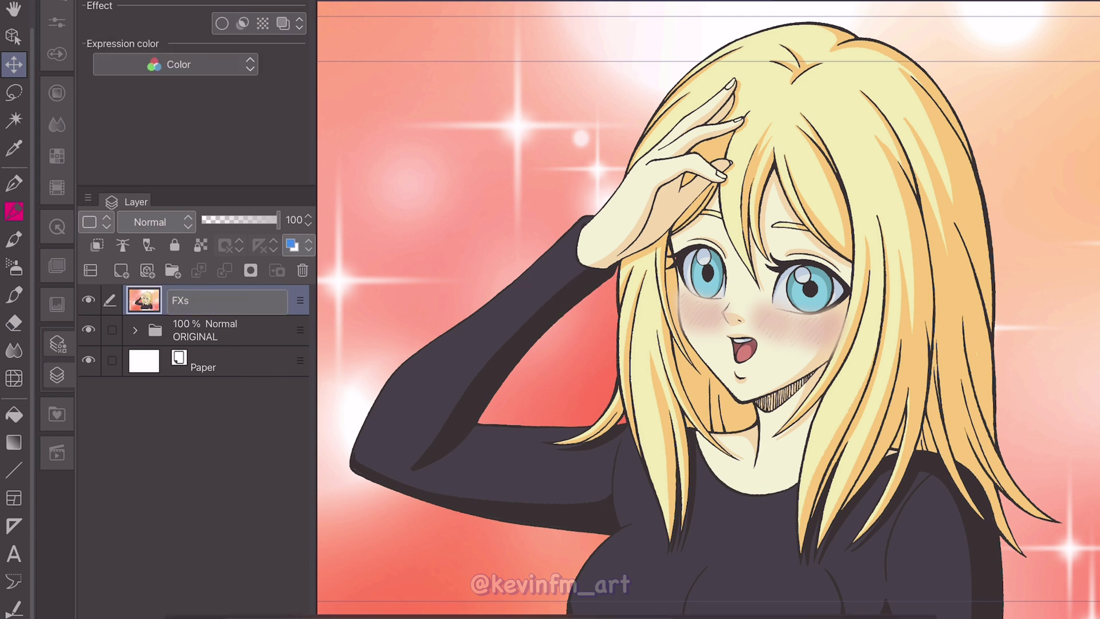
key(Return)
Name the merged layer above the folder ORIGINAL.
double_click(185, 306)
text(ORIGINAL)
key(Return)
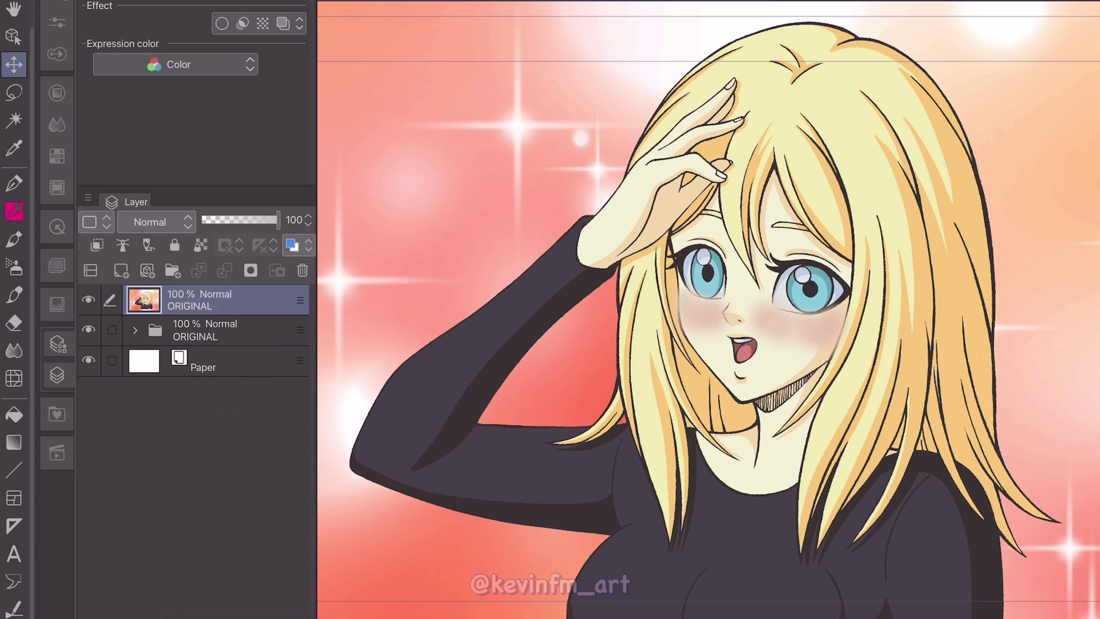
Duplicate the merged ORIGINAL layer and name the duplicate FXs.
right_click(261, 297)
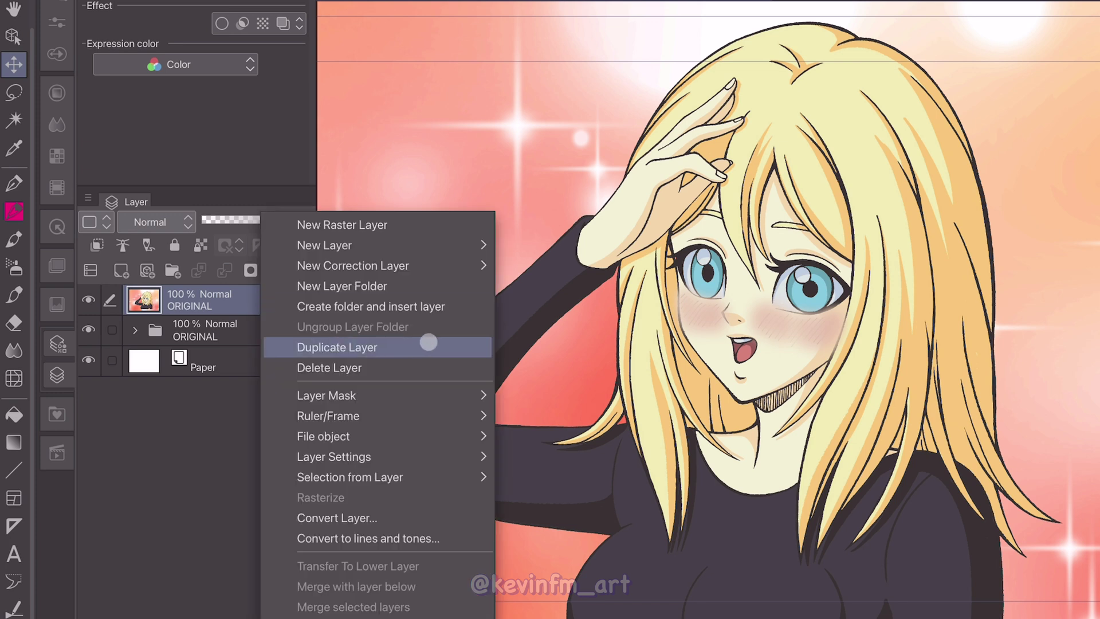
click(433, 344)
double_click(224, 307)
text(FXs)
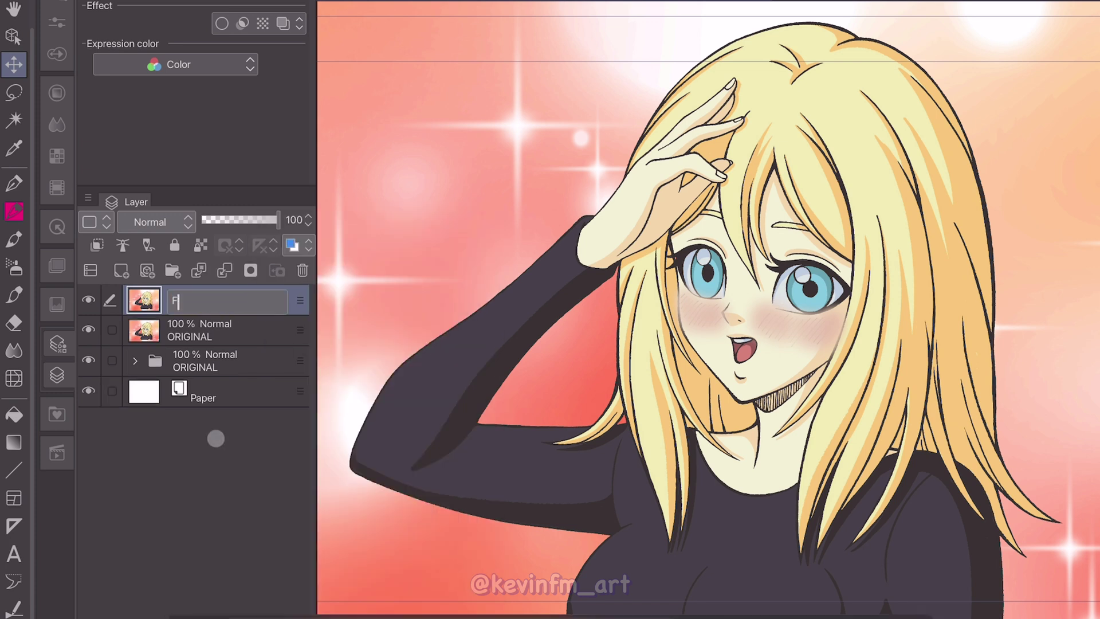
key(Return)
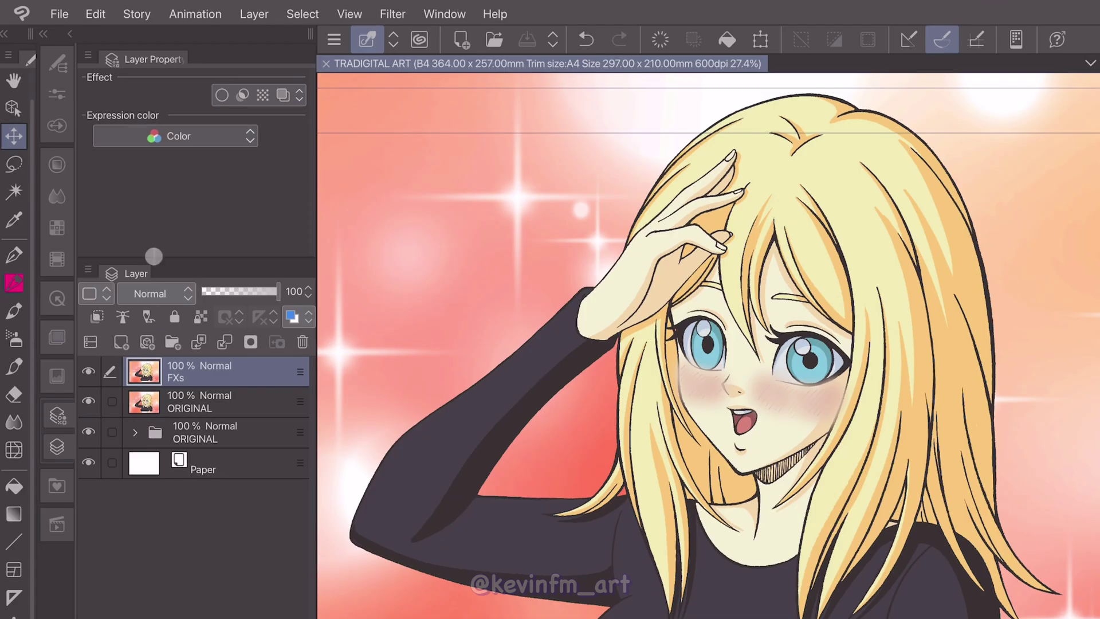
Switch to Simple Mode and choose the Vivid color filter at strength 100 for the current FXs layer.
click(23, 13)
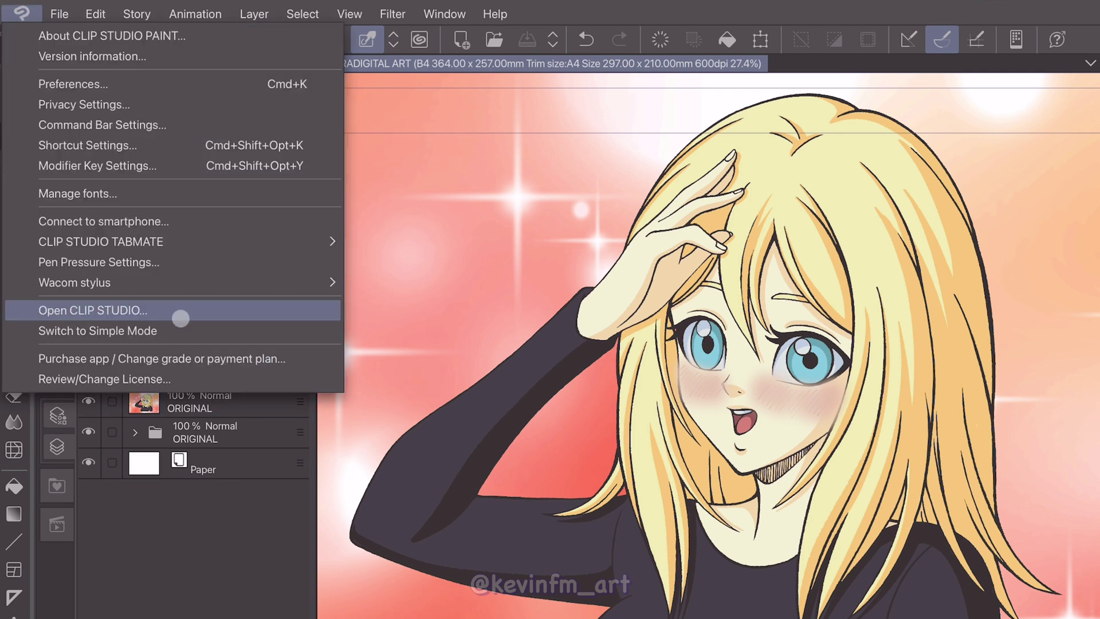
click(256, 330)
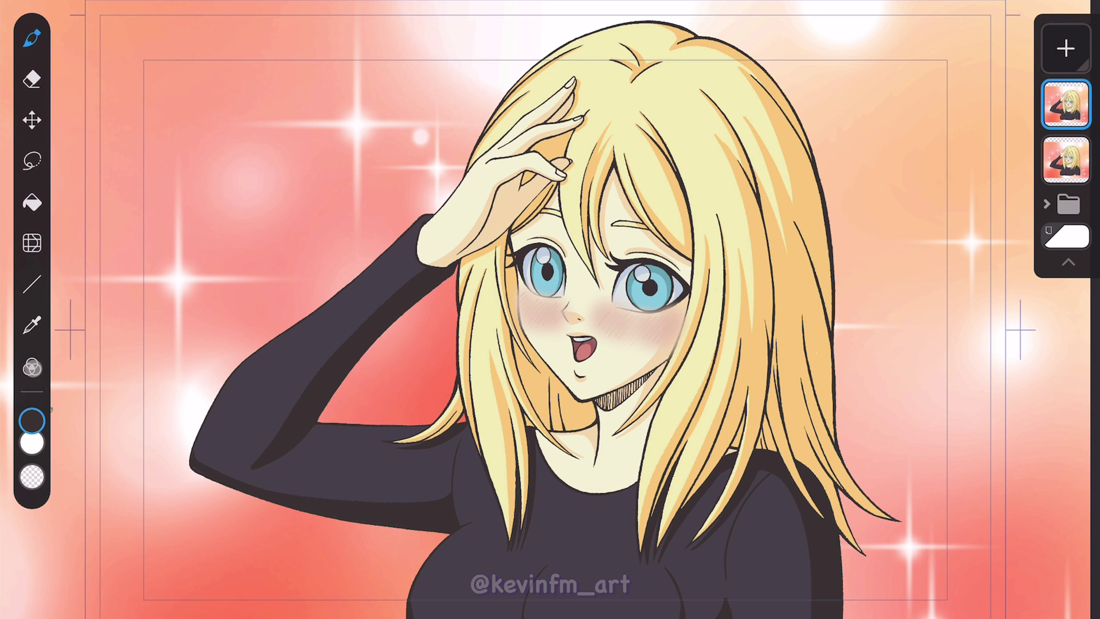
click(32, 367)
click(146, 353)
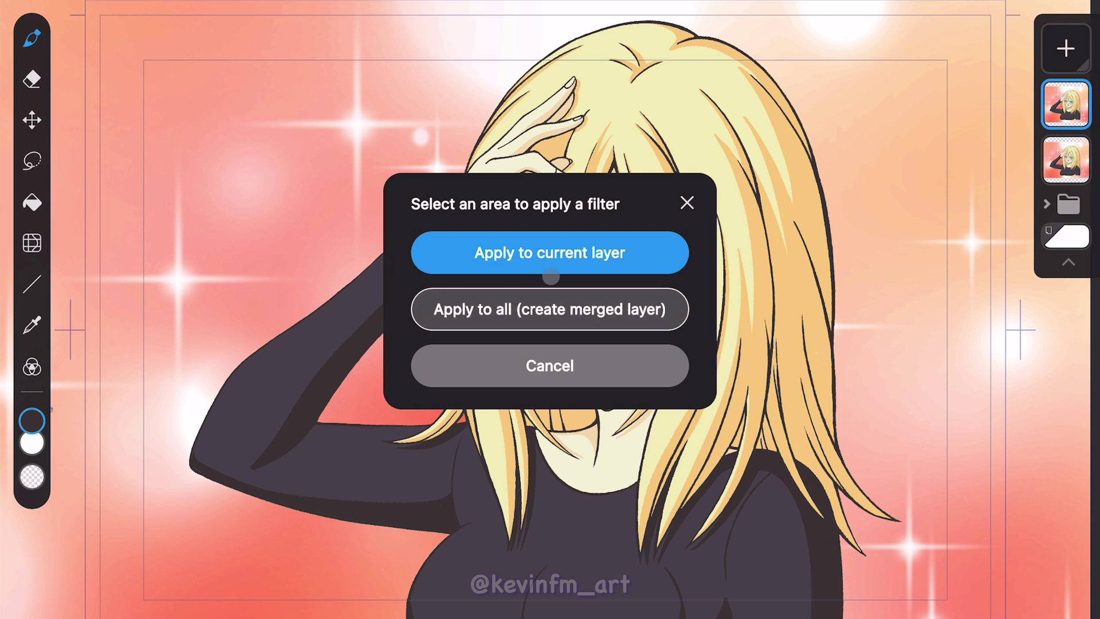
click(674, 246)
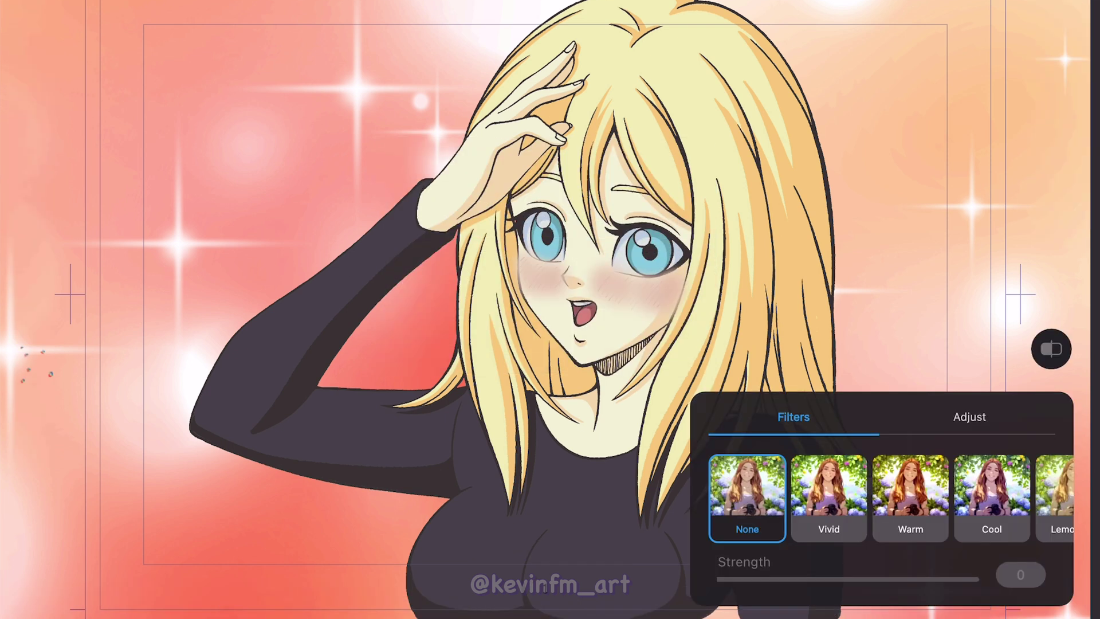
click(829, 494)
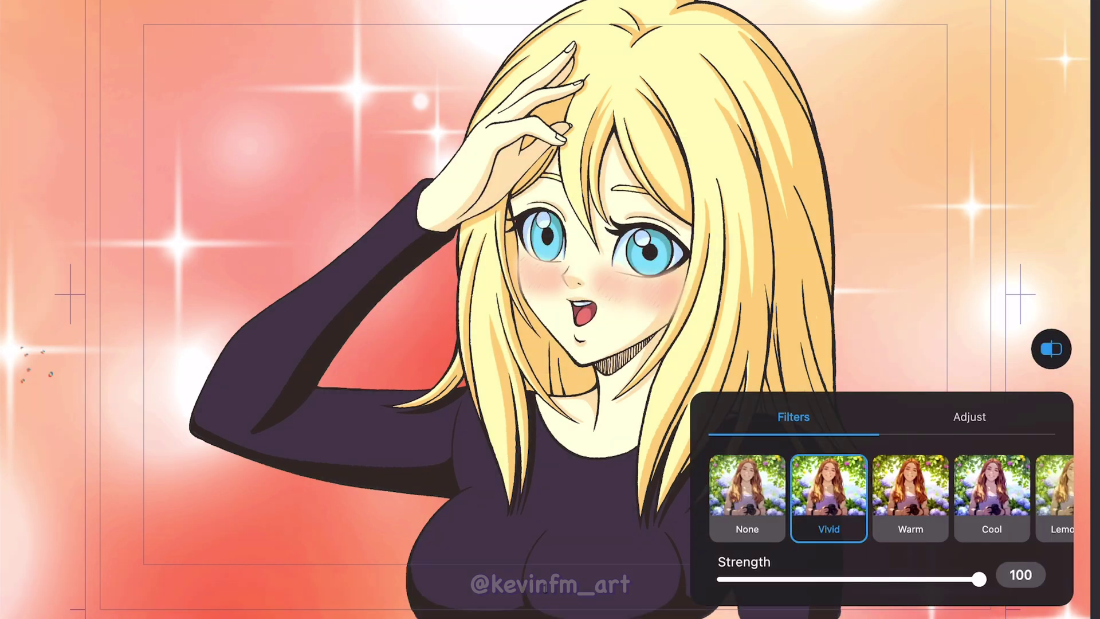
Preview the Warm, Cool, Lemonade, Cobalt Blue, Aquamarine, Aurora and Sepia color filters on the illustration, and reset the filter to None.
click(891, 484)
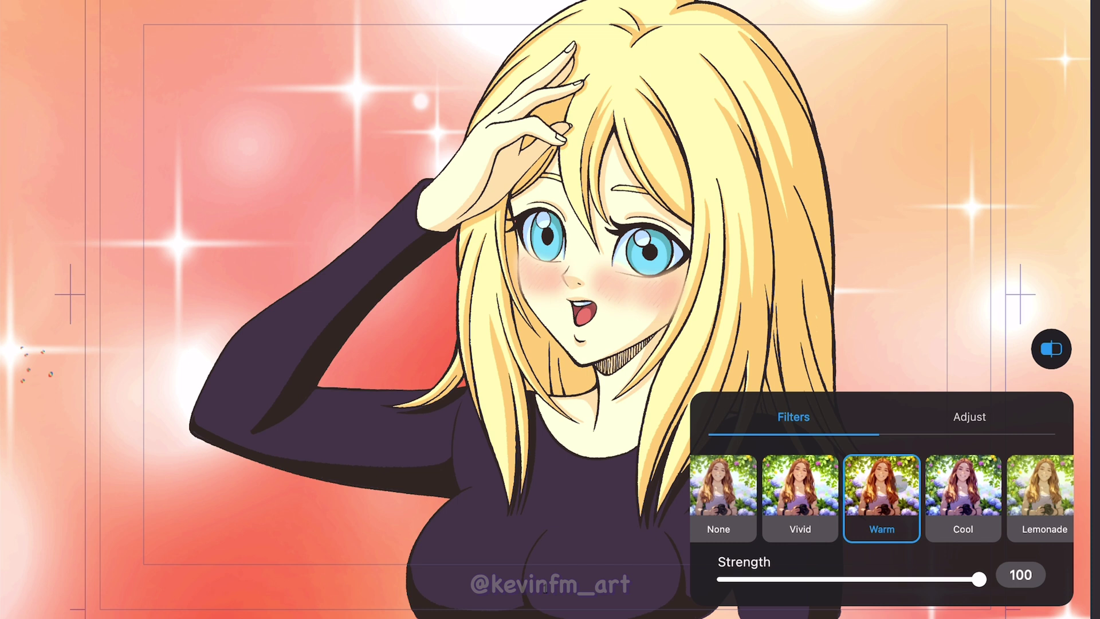
click(963, 494)
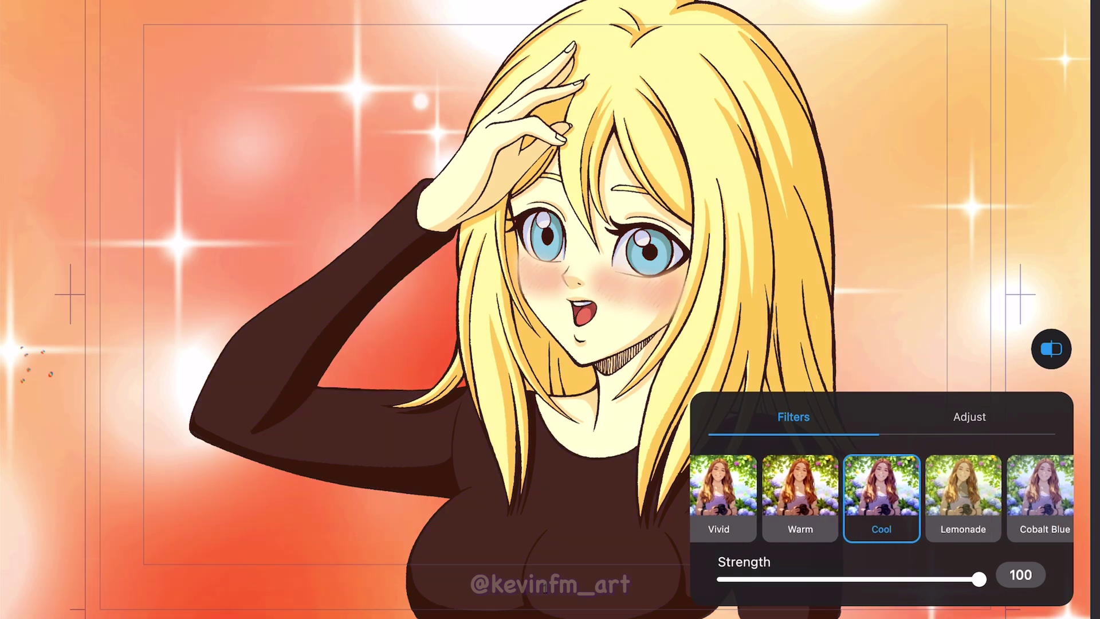
click(963, 493)
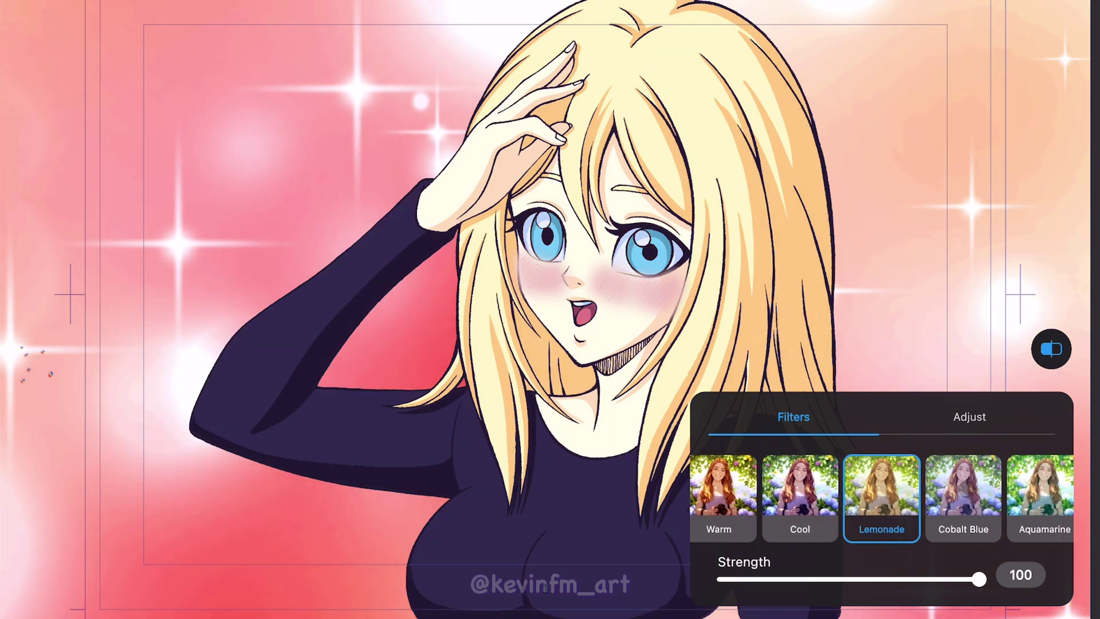
click(963, 493)
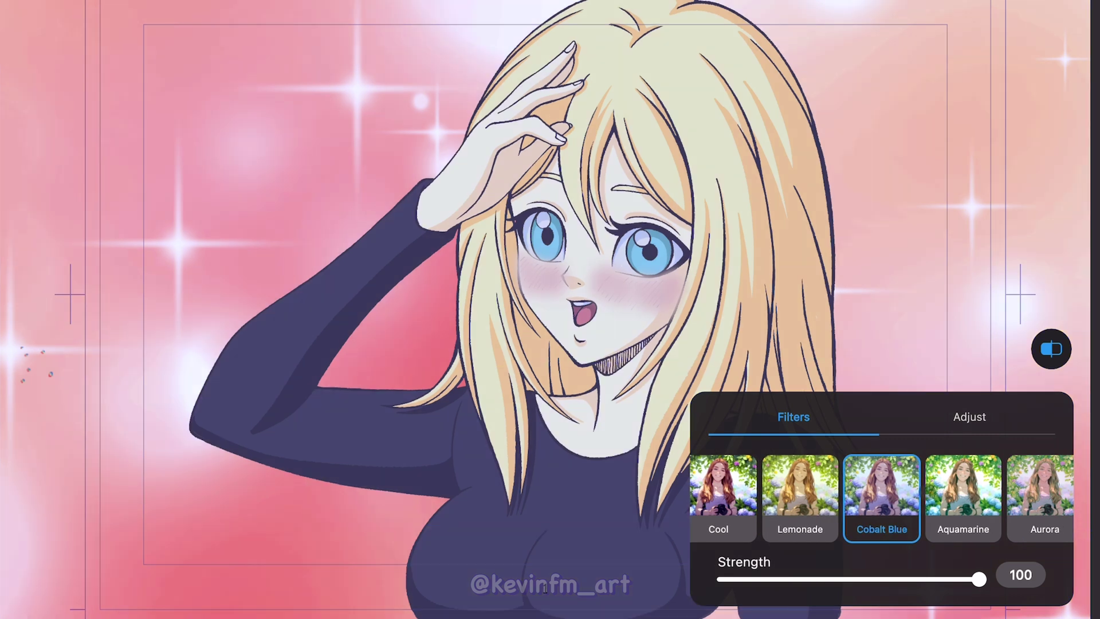
click(962, 493)
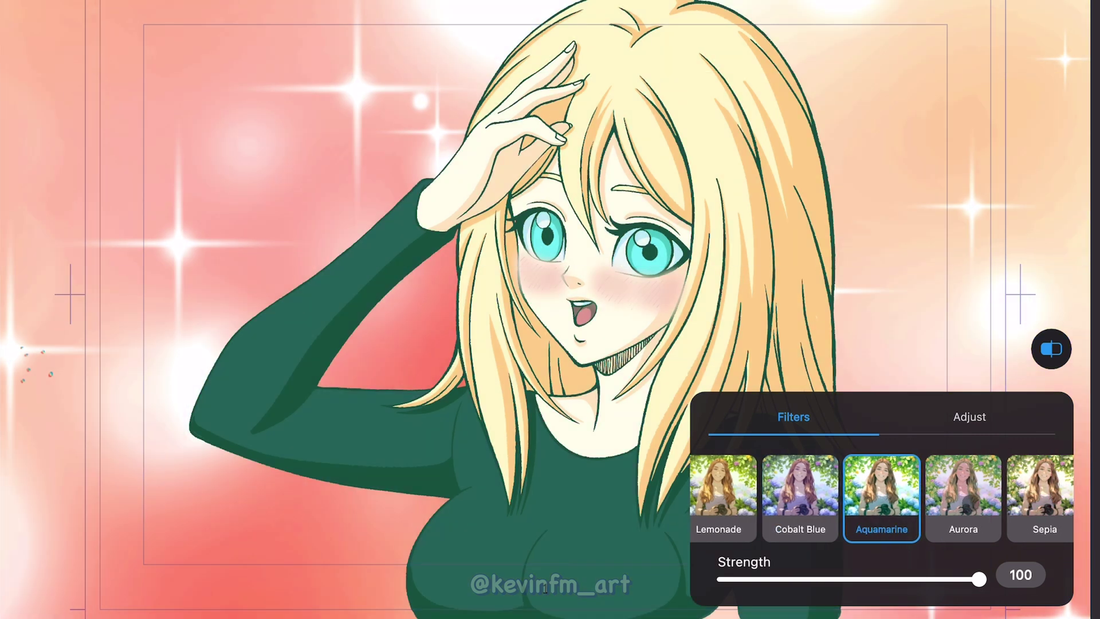
click(963, 494)
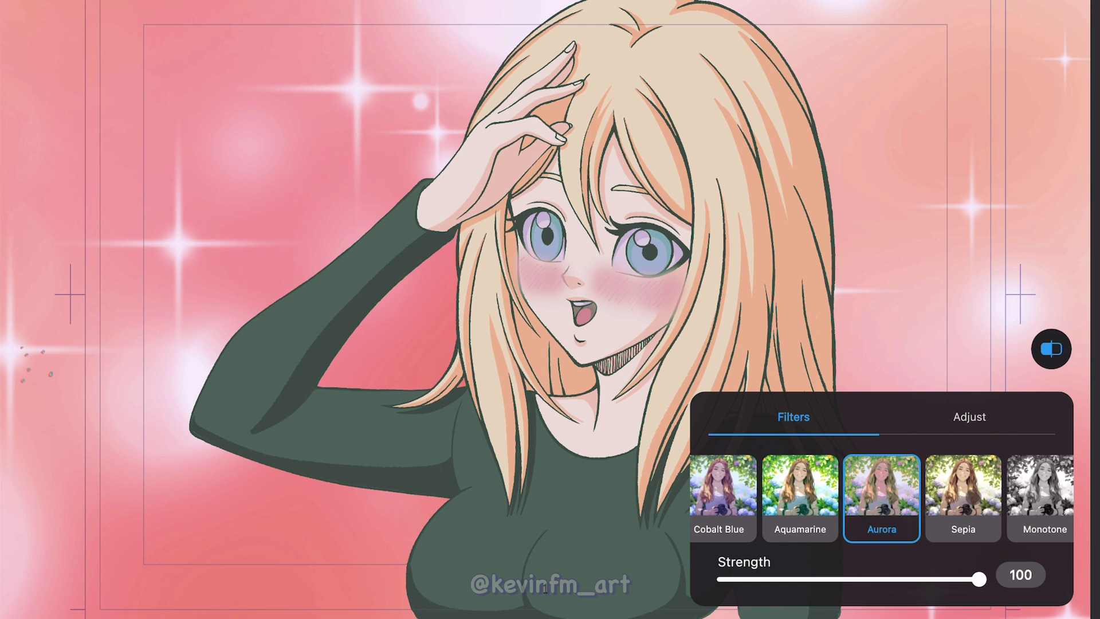
click(962, 493)
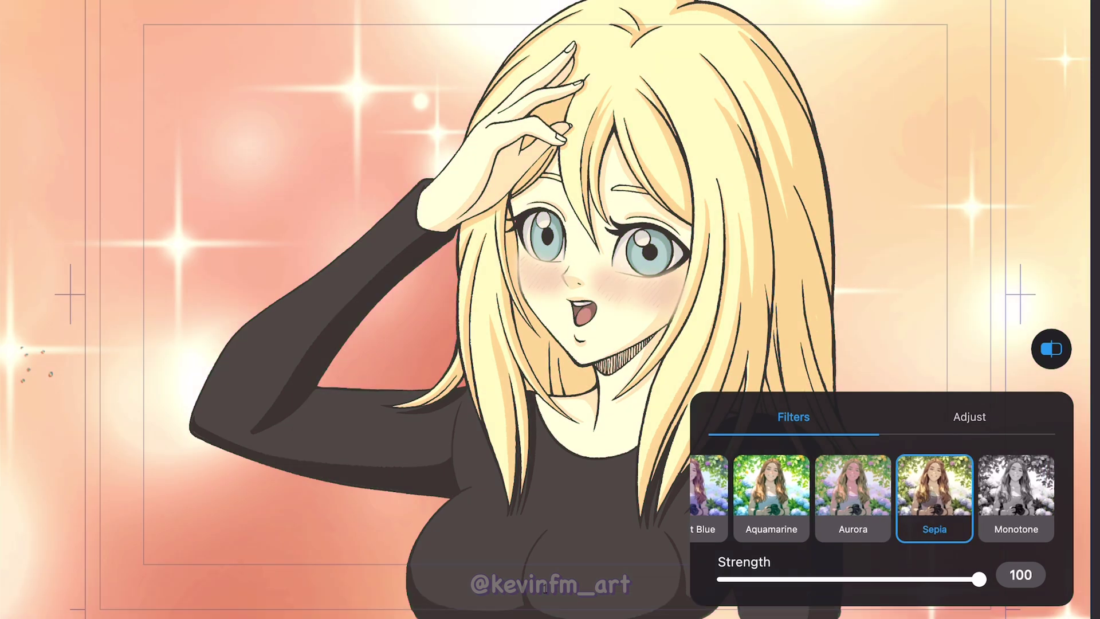
scroll(919, 488, left, 10)
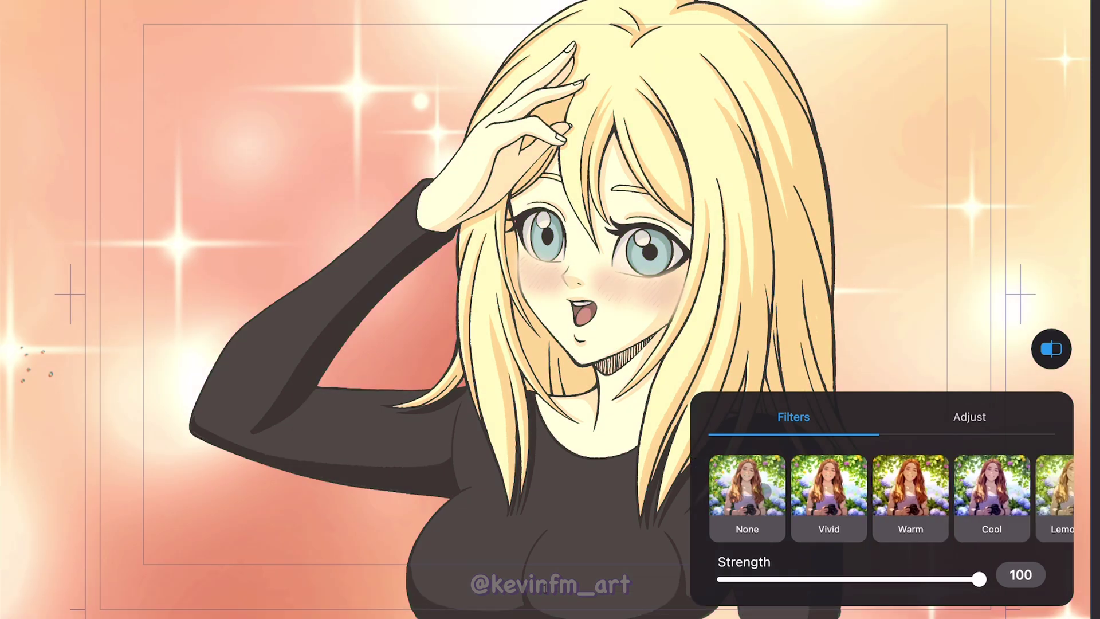
click(747, 493)
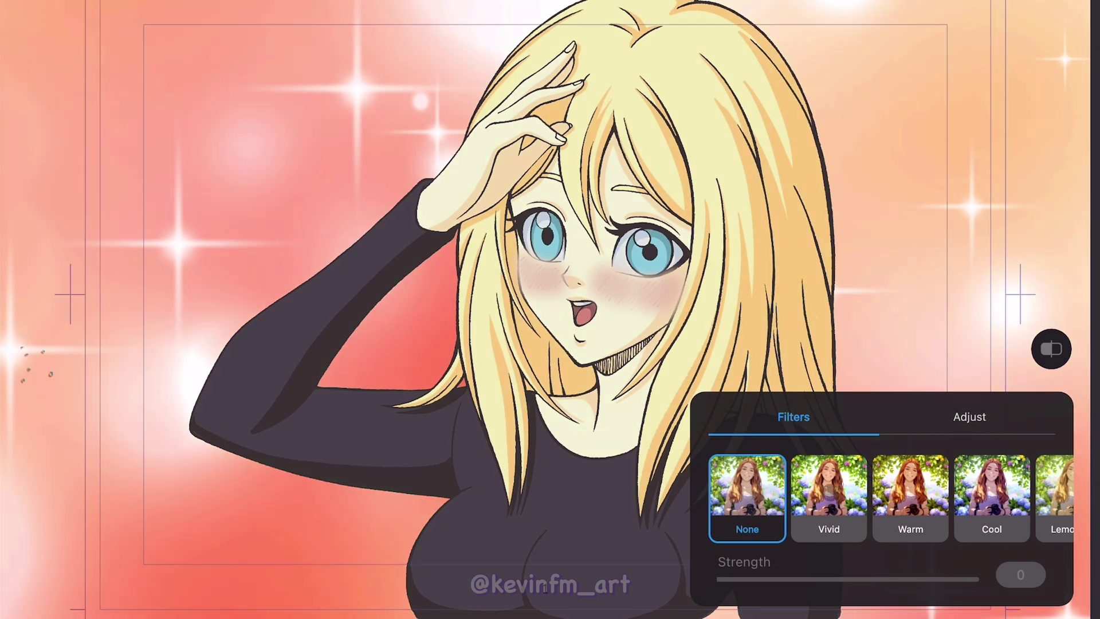
Choose the Vivid color filter and apply it to the FXs layer.
click(829, 492)
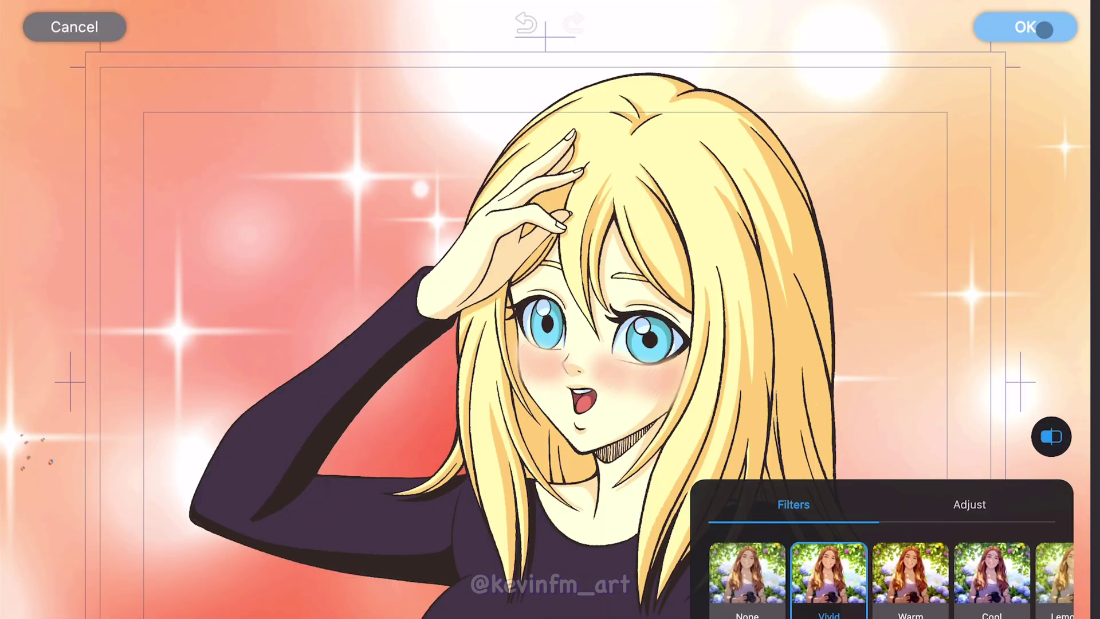
click(1041, 27)
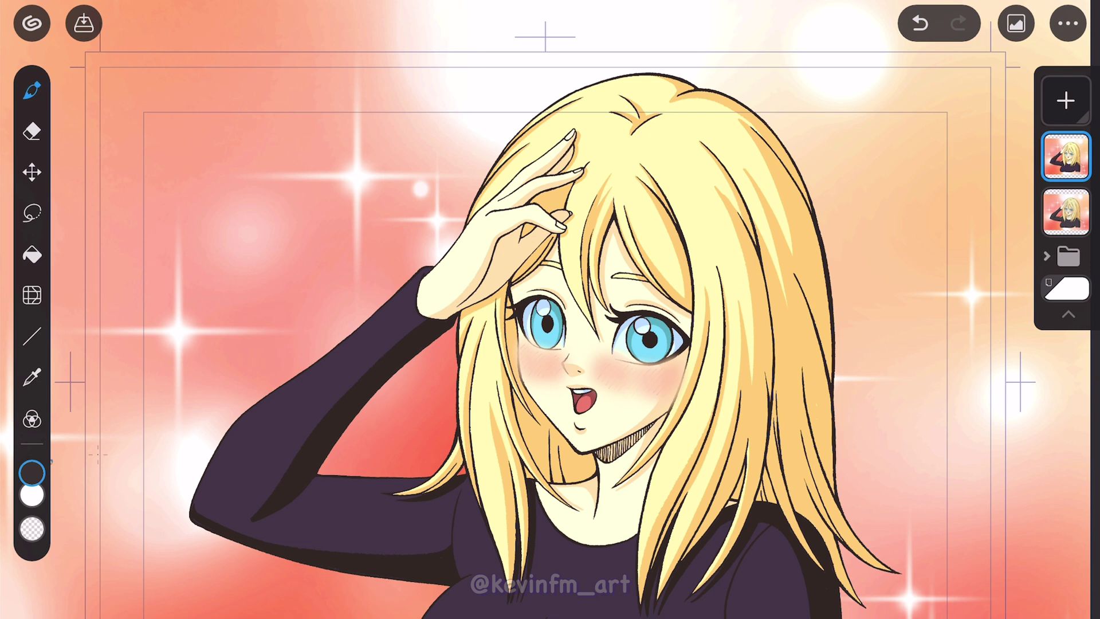
Apply the Chromatic aberration Lateral effect filter to the current FXs layer.
click(32, 419)
drag(118, 439, 141, 440)
click(143, 440)
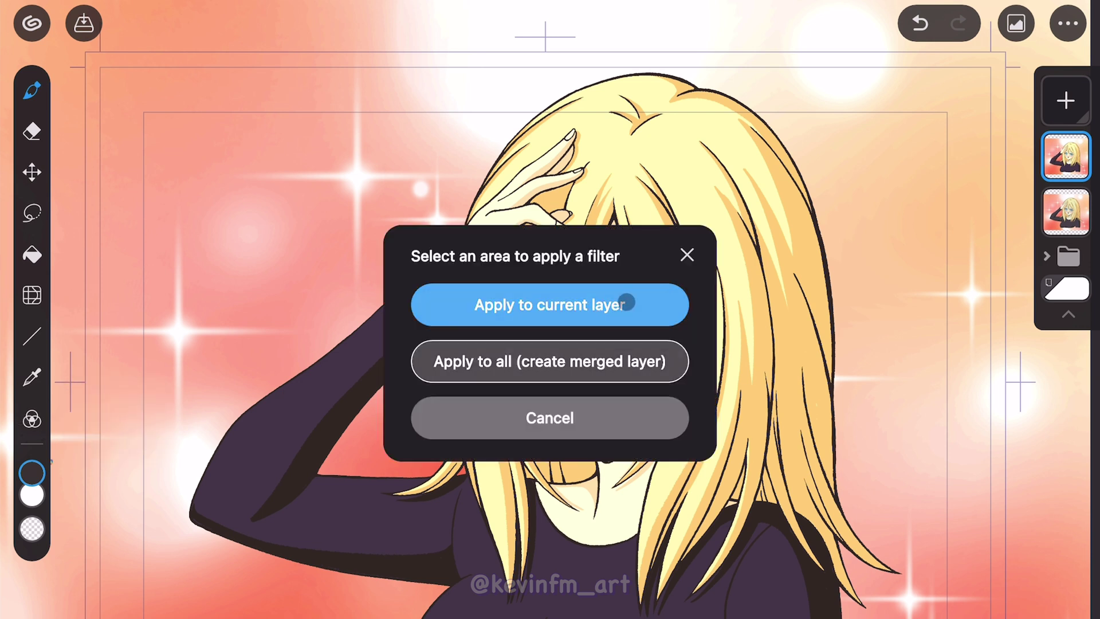
click(626, 302)
drag(933, 483, 744, 483)
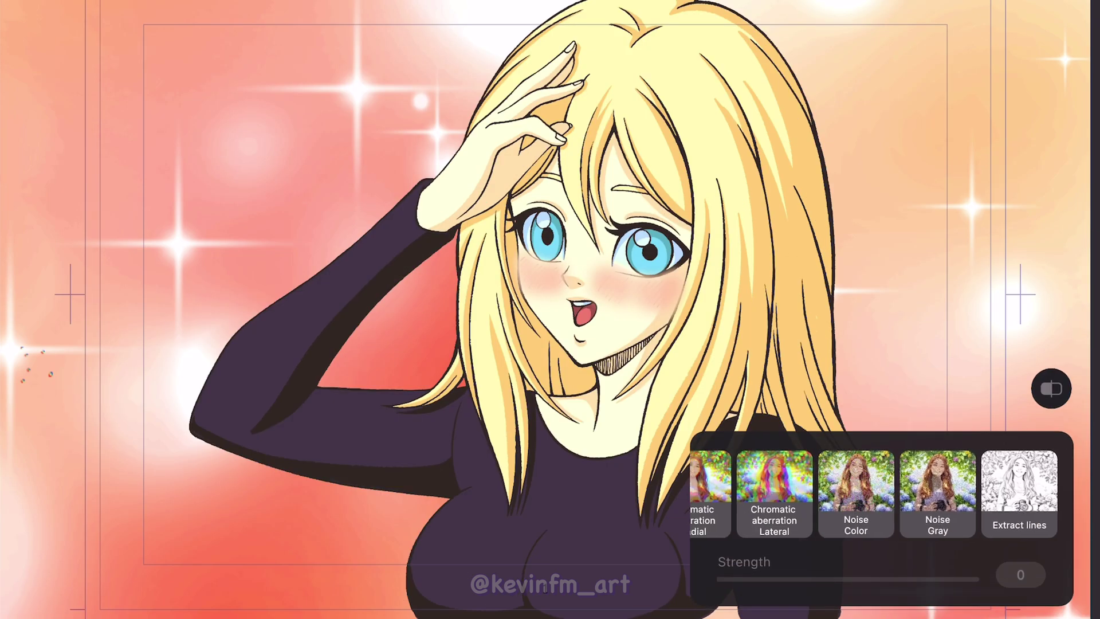
scroll(881, 494, left, 6)
scroll(881, 494, right, 5)
scroll(932, 481, right, 2)
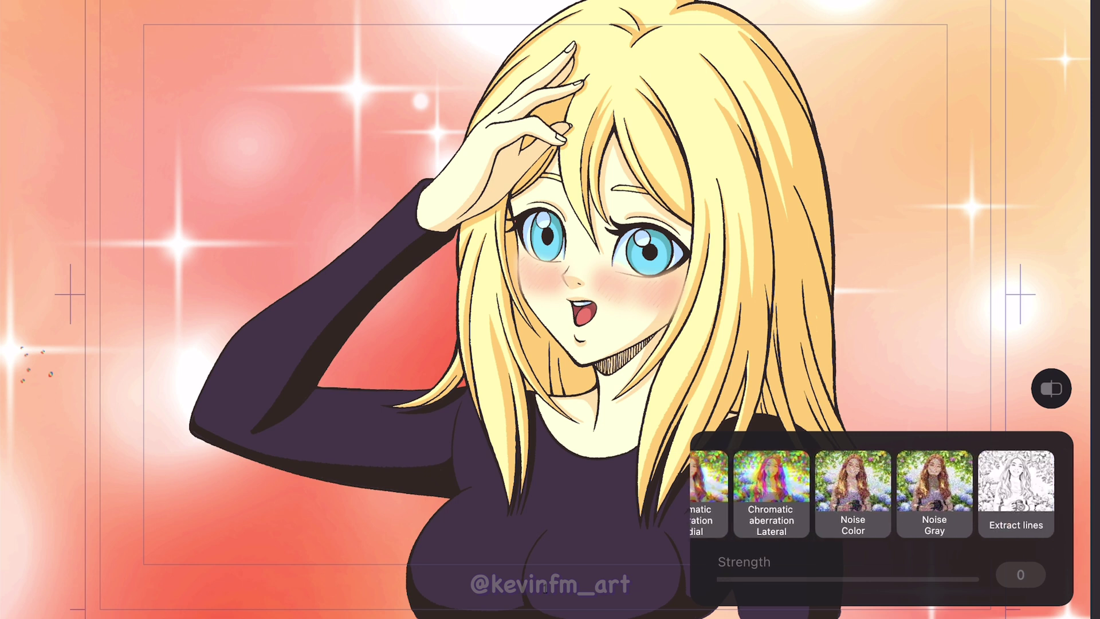
click(765, 480)
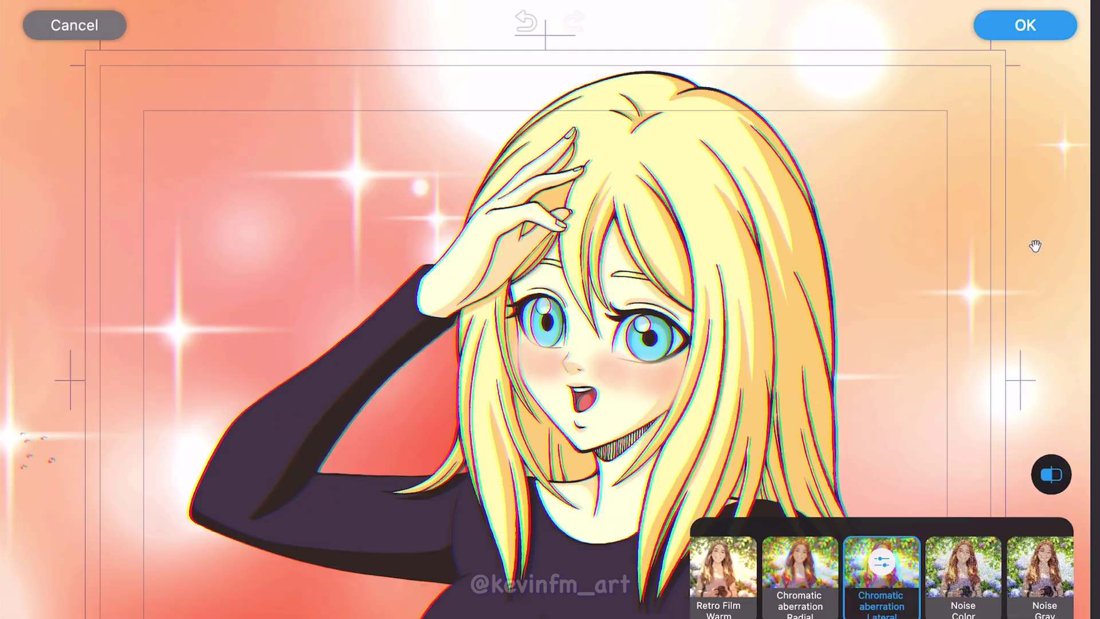
click(1057, 25)
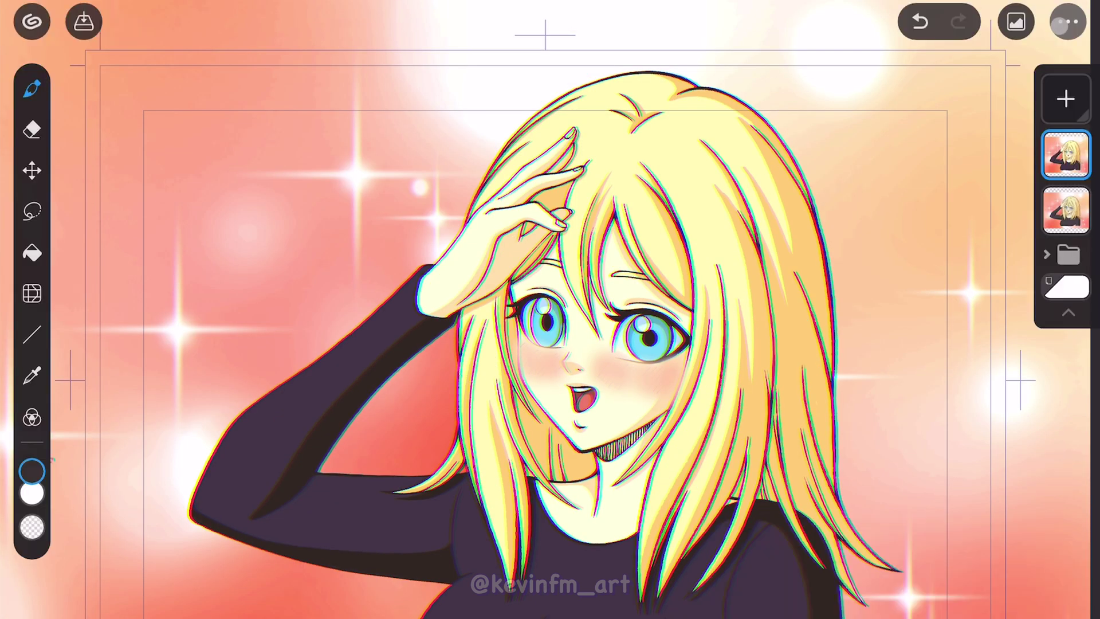
Compare the Noise Color and Noise Gray effects on the current FXs layer and apply Noise Gray at strength 30.
click(30, 413)
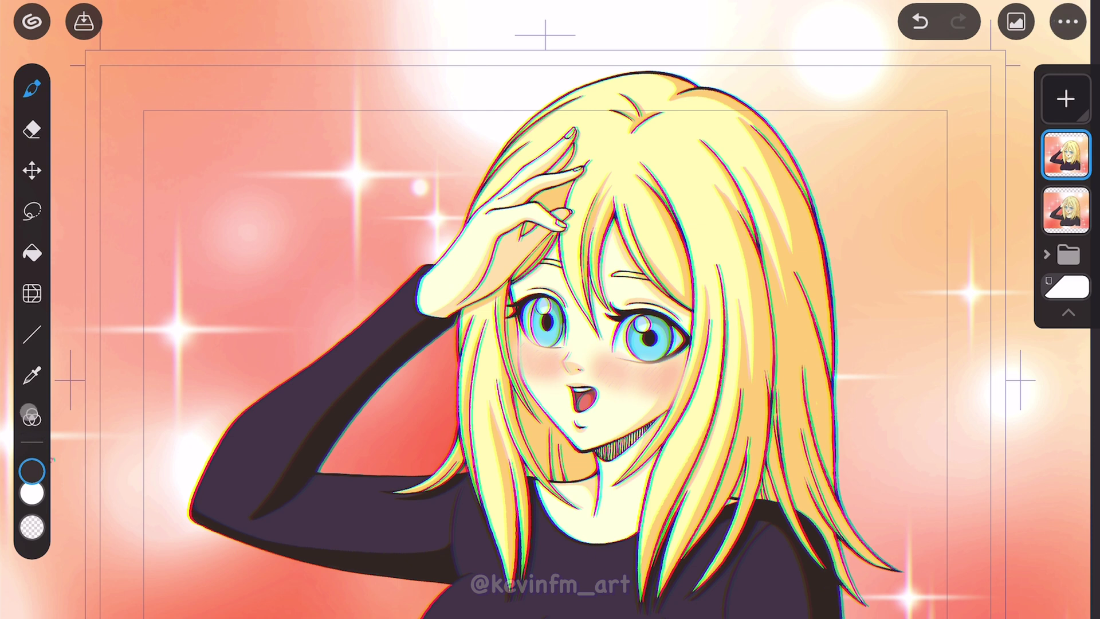
click(128, 436)
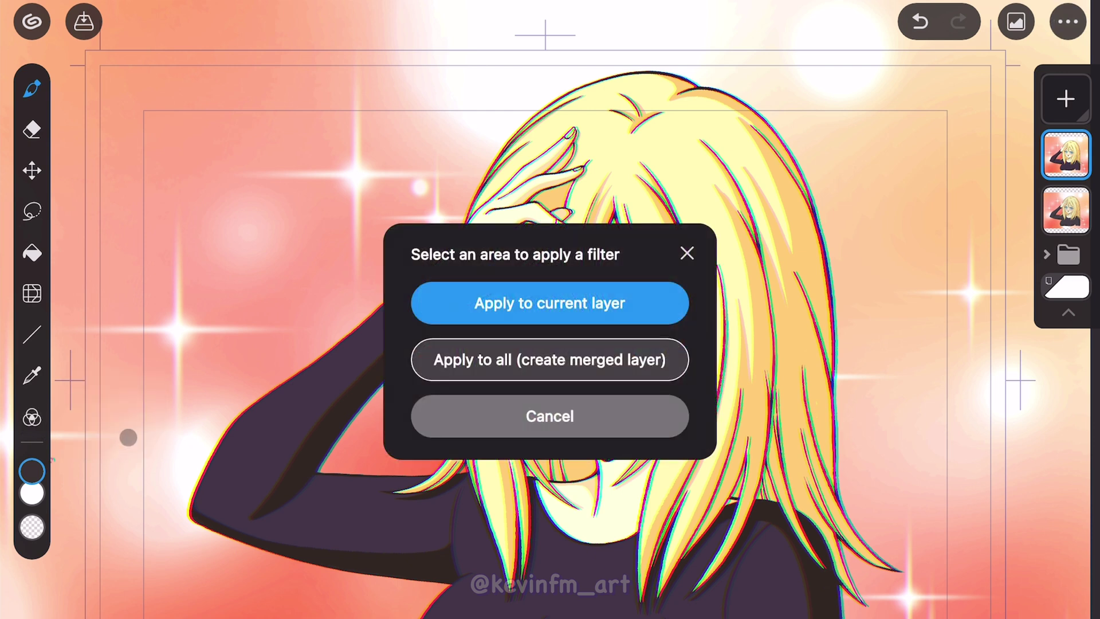
click(599, 304)
scroll(882, 493, right, 5)
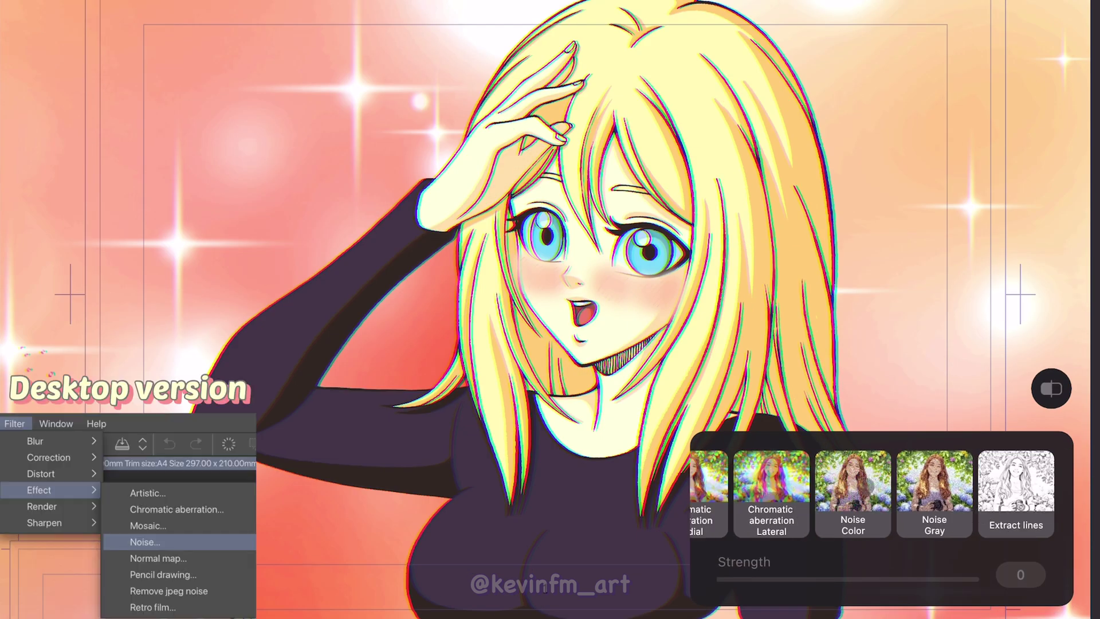
click(866, 487)
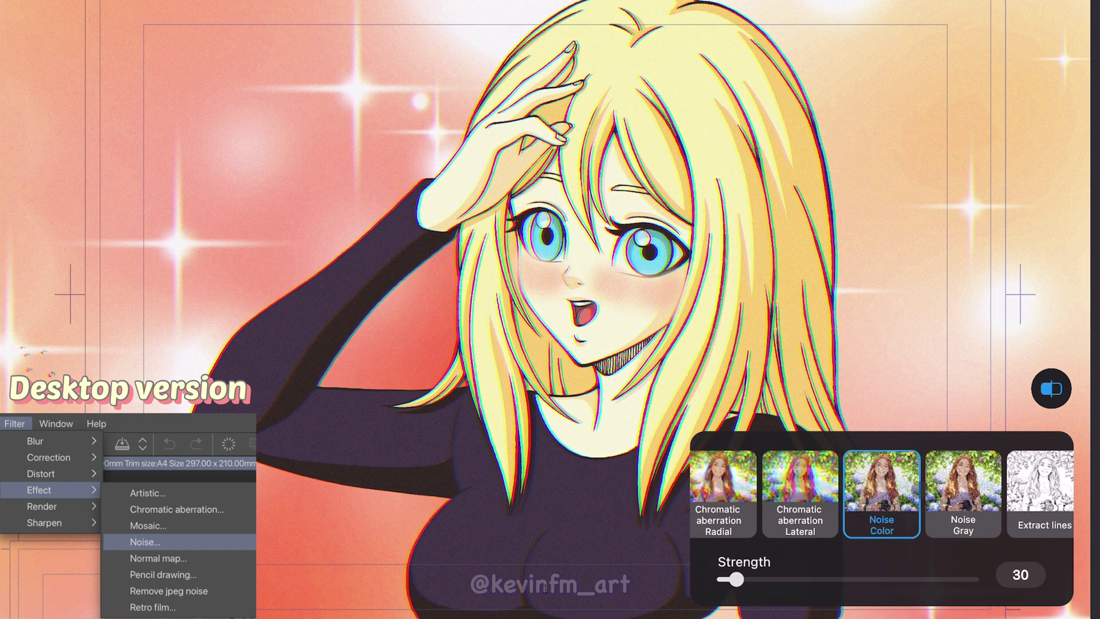
click(956, 496)
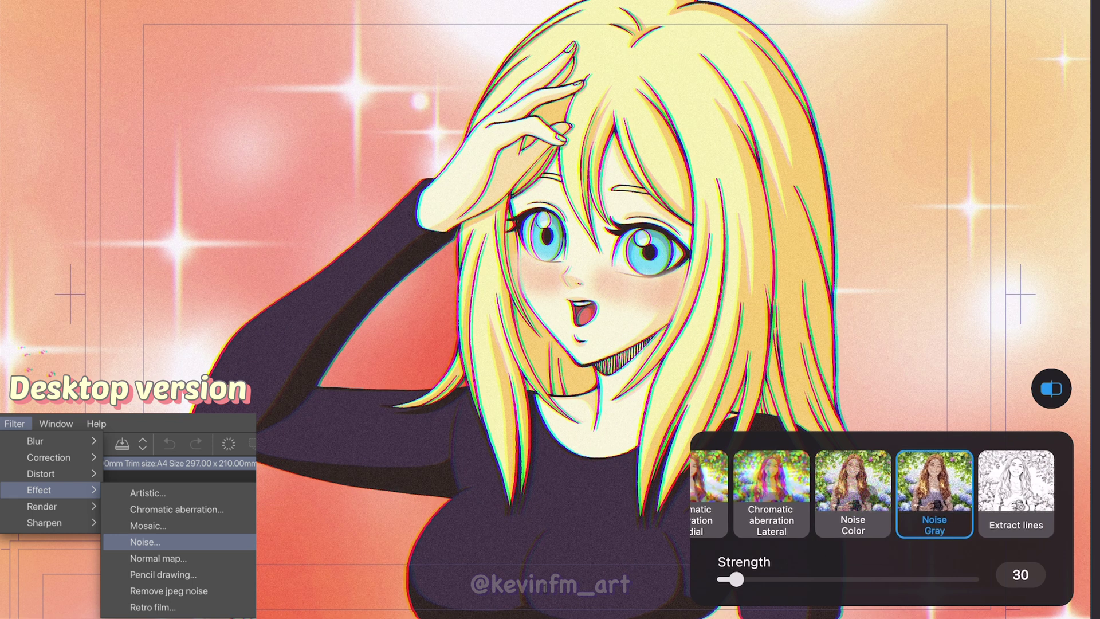
click(868, 493)
click(971, 490)
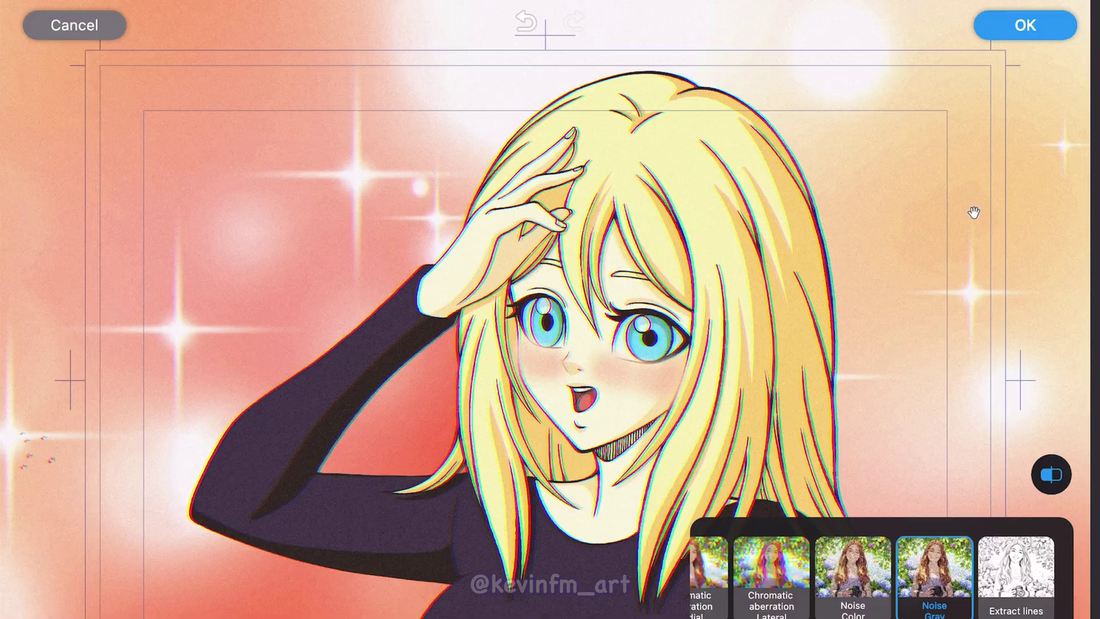
click(1025, 25)
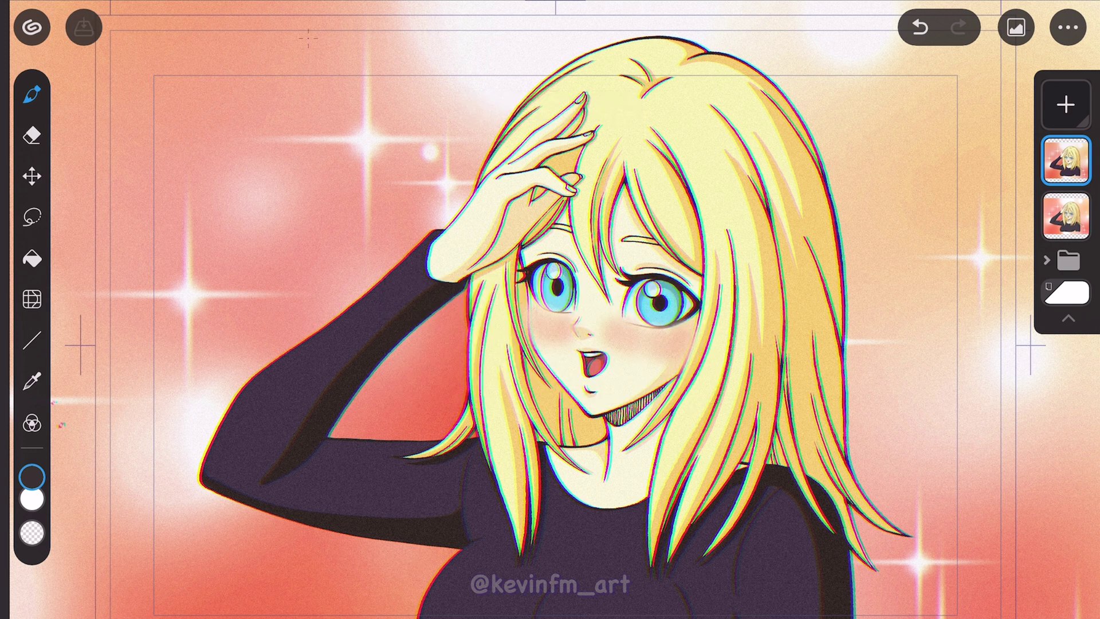
Switch back to Studio Mode and export the finished illustration to the photo library.
click(1066, 27)
click(974, 390)
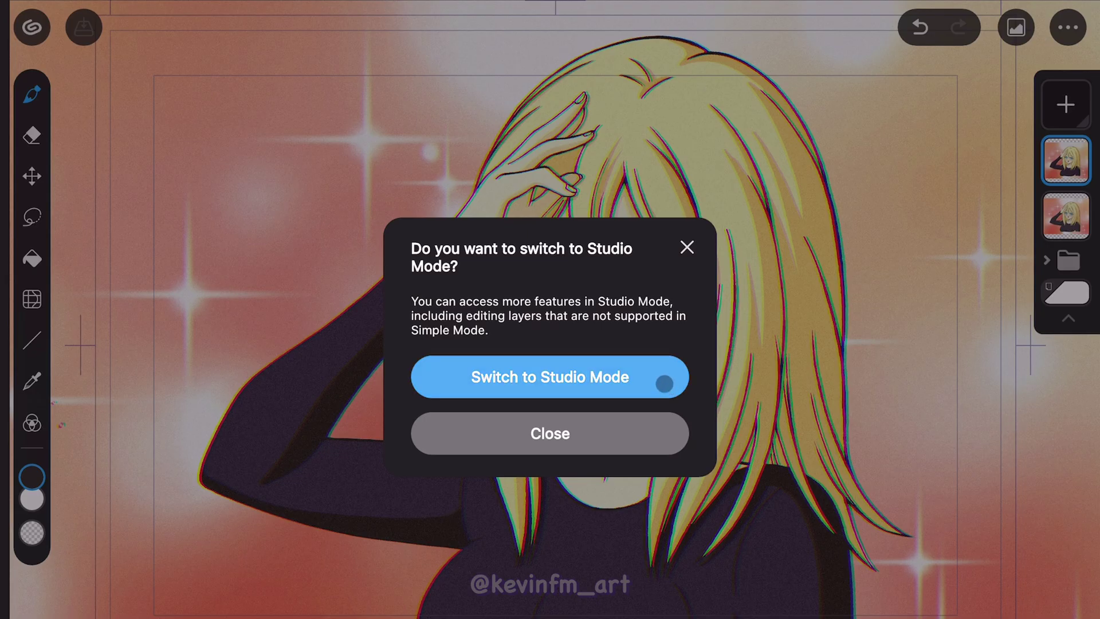
click(663, 380)
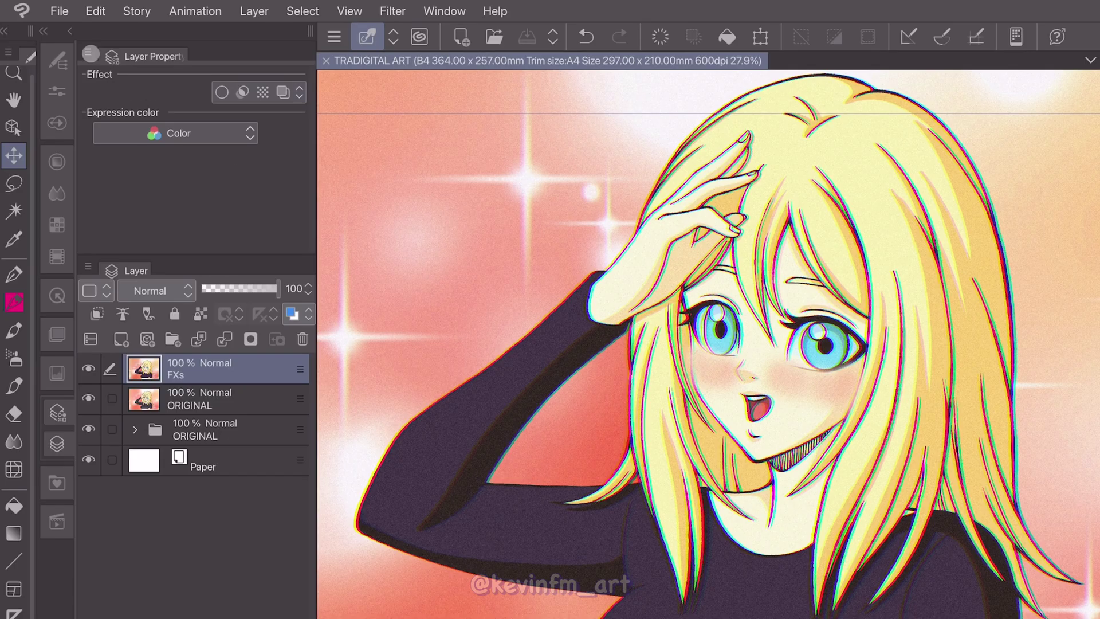
click(59, 11)
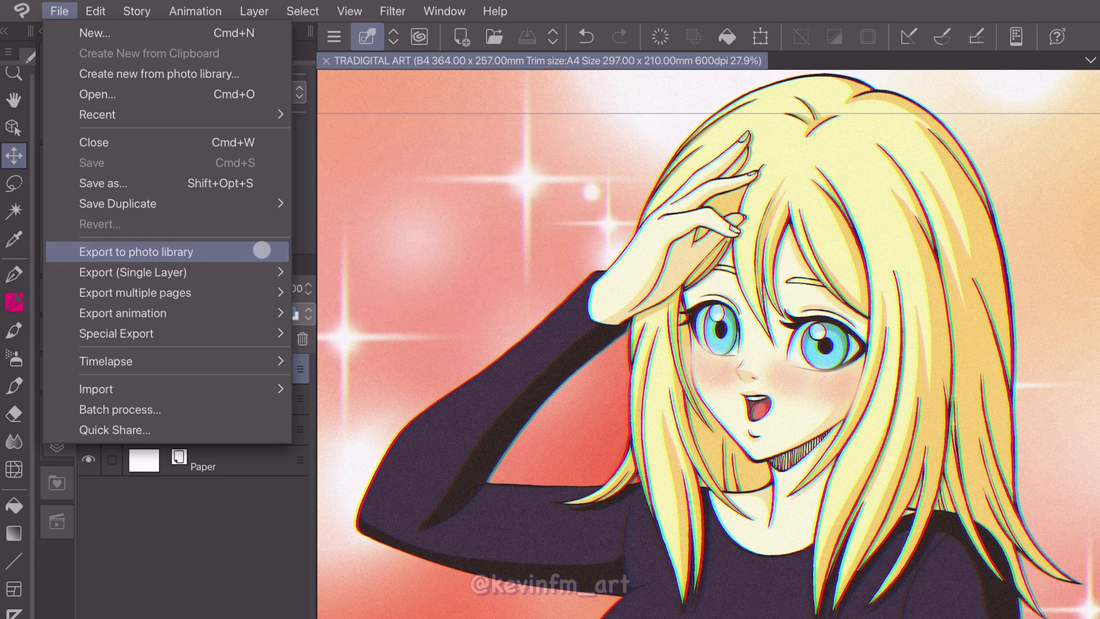
click(261, 250)
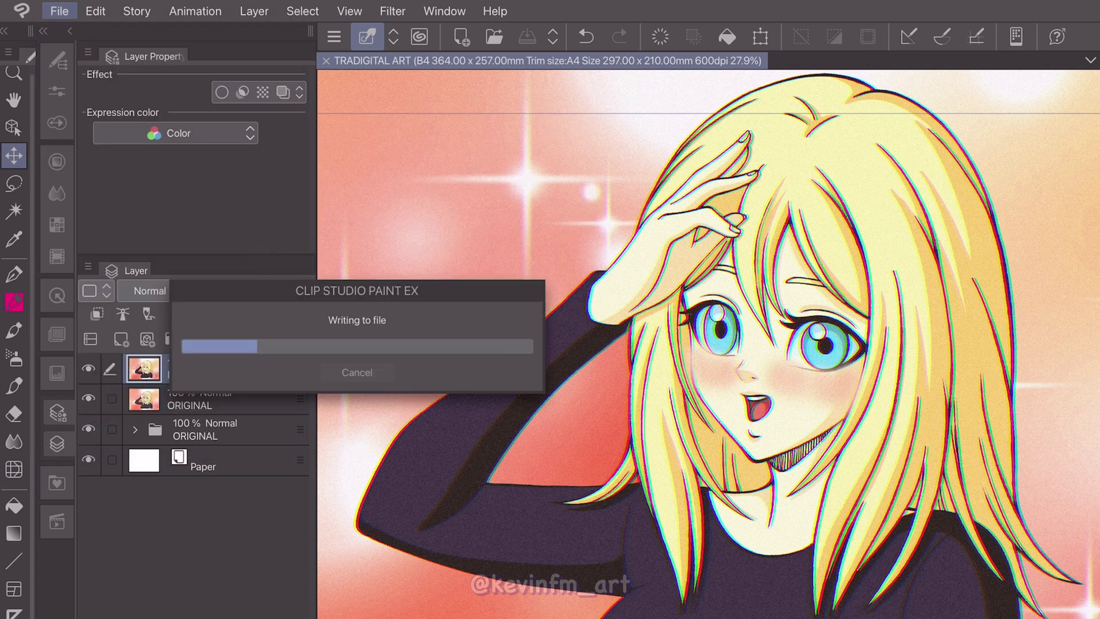